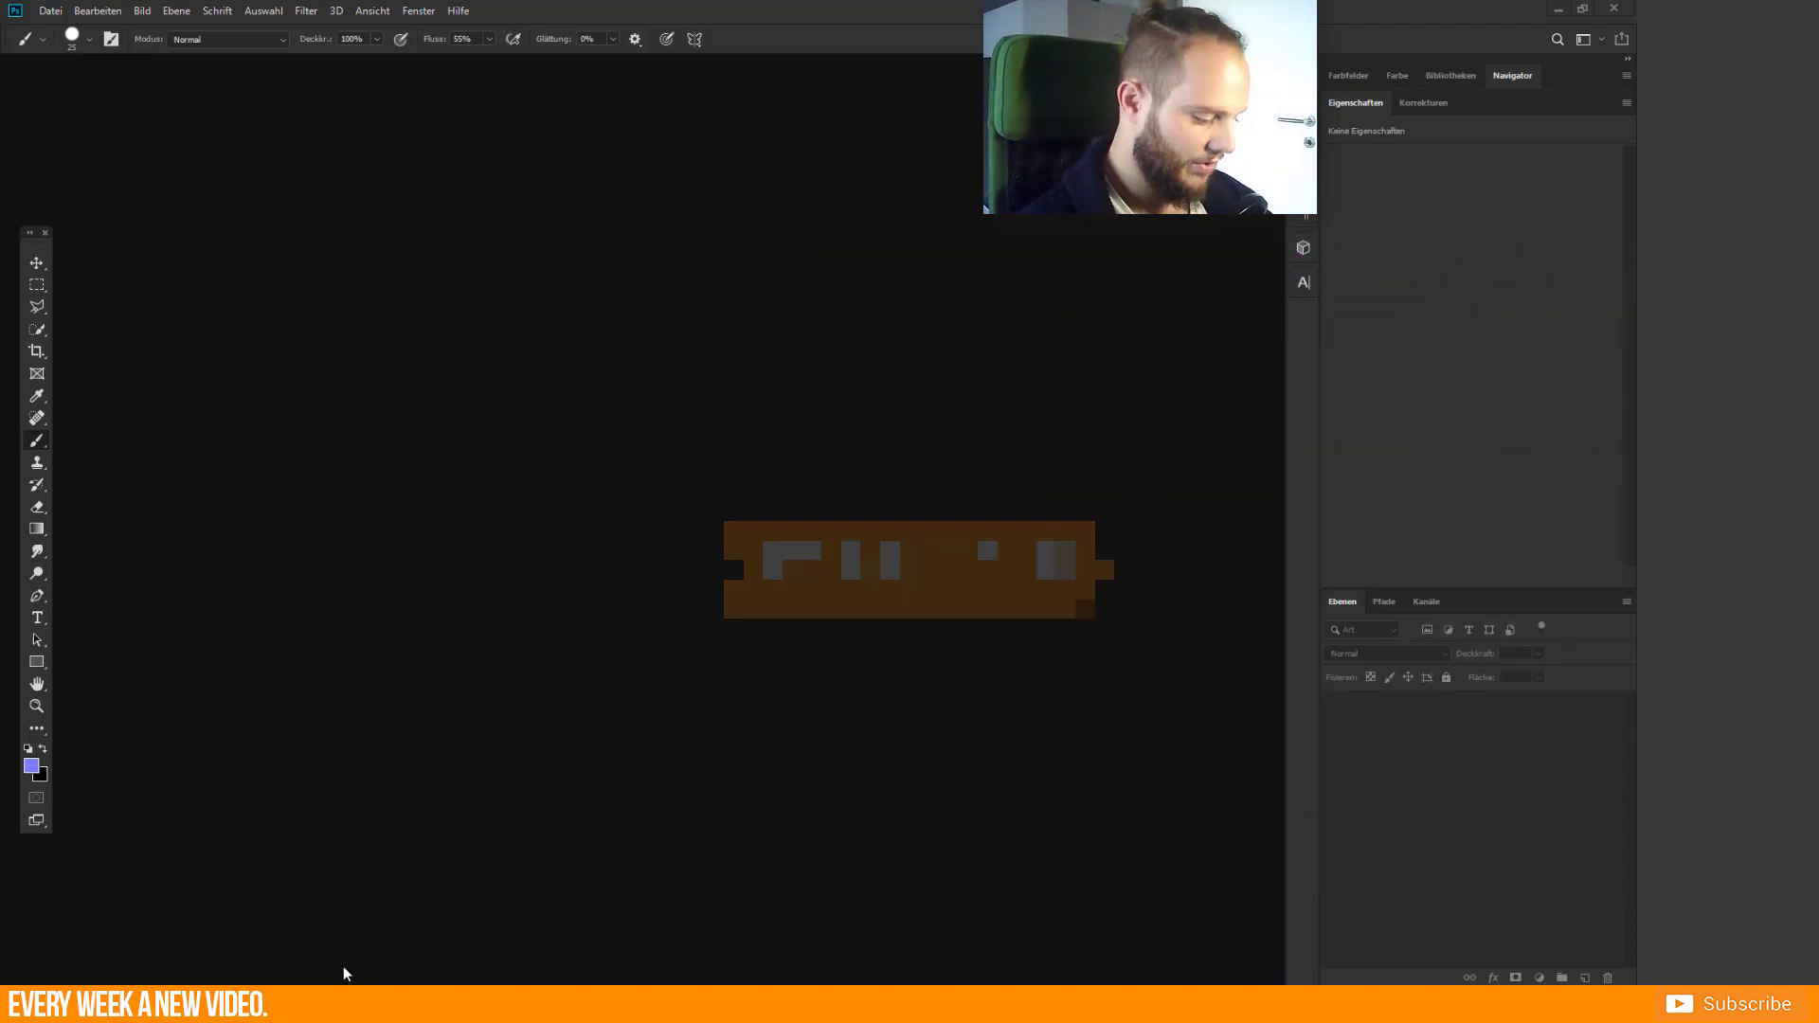
- Browse Textures.com through Brick > Rounded to the BrickRound0044 stone wall texture page
mouse_move(339, 962)
left_click(402, 919)
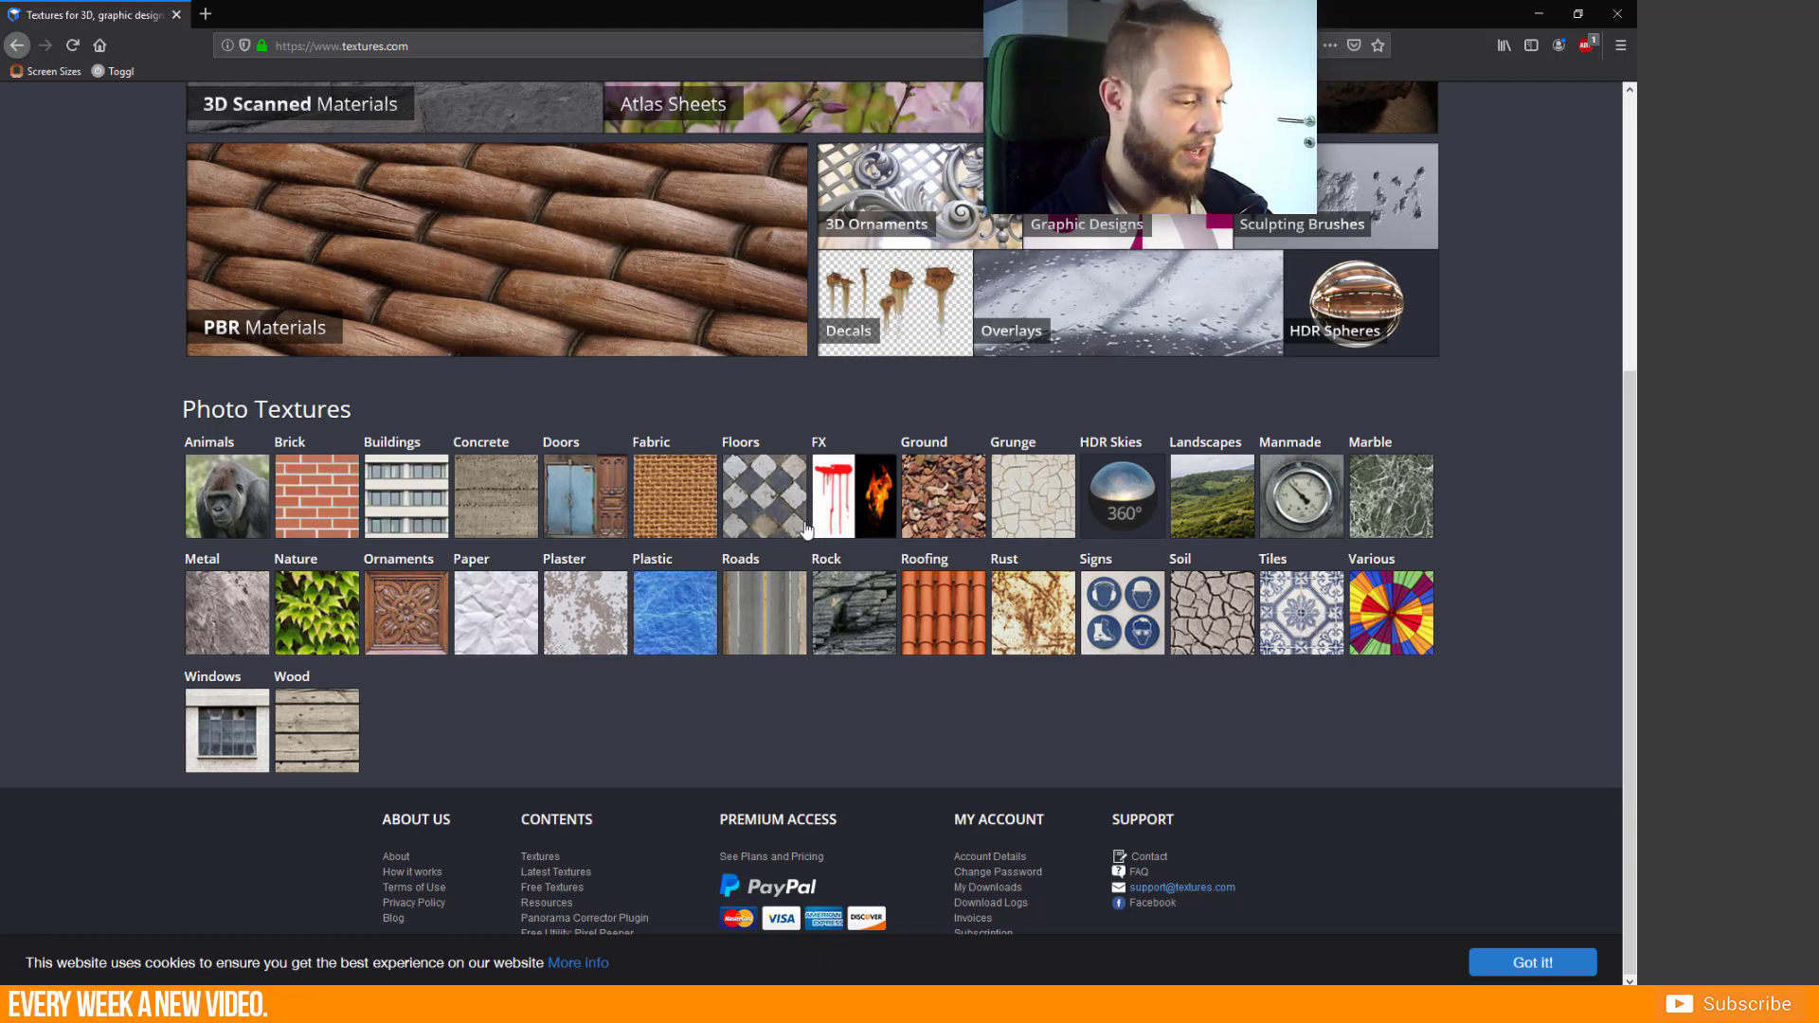
left_click(320, 502)
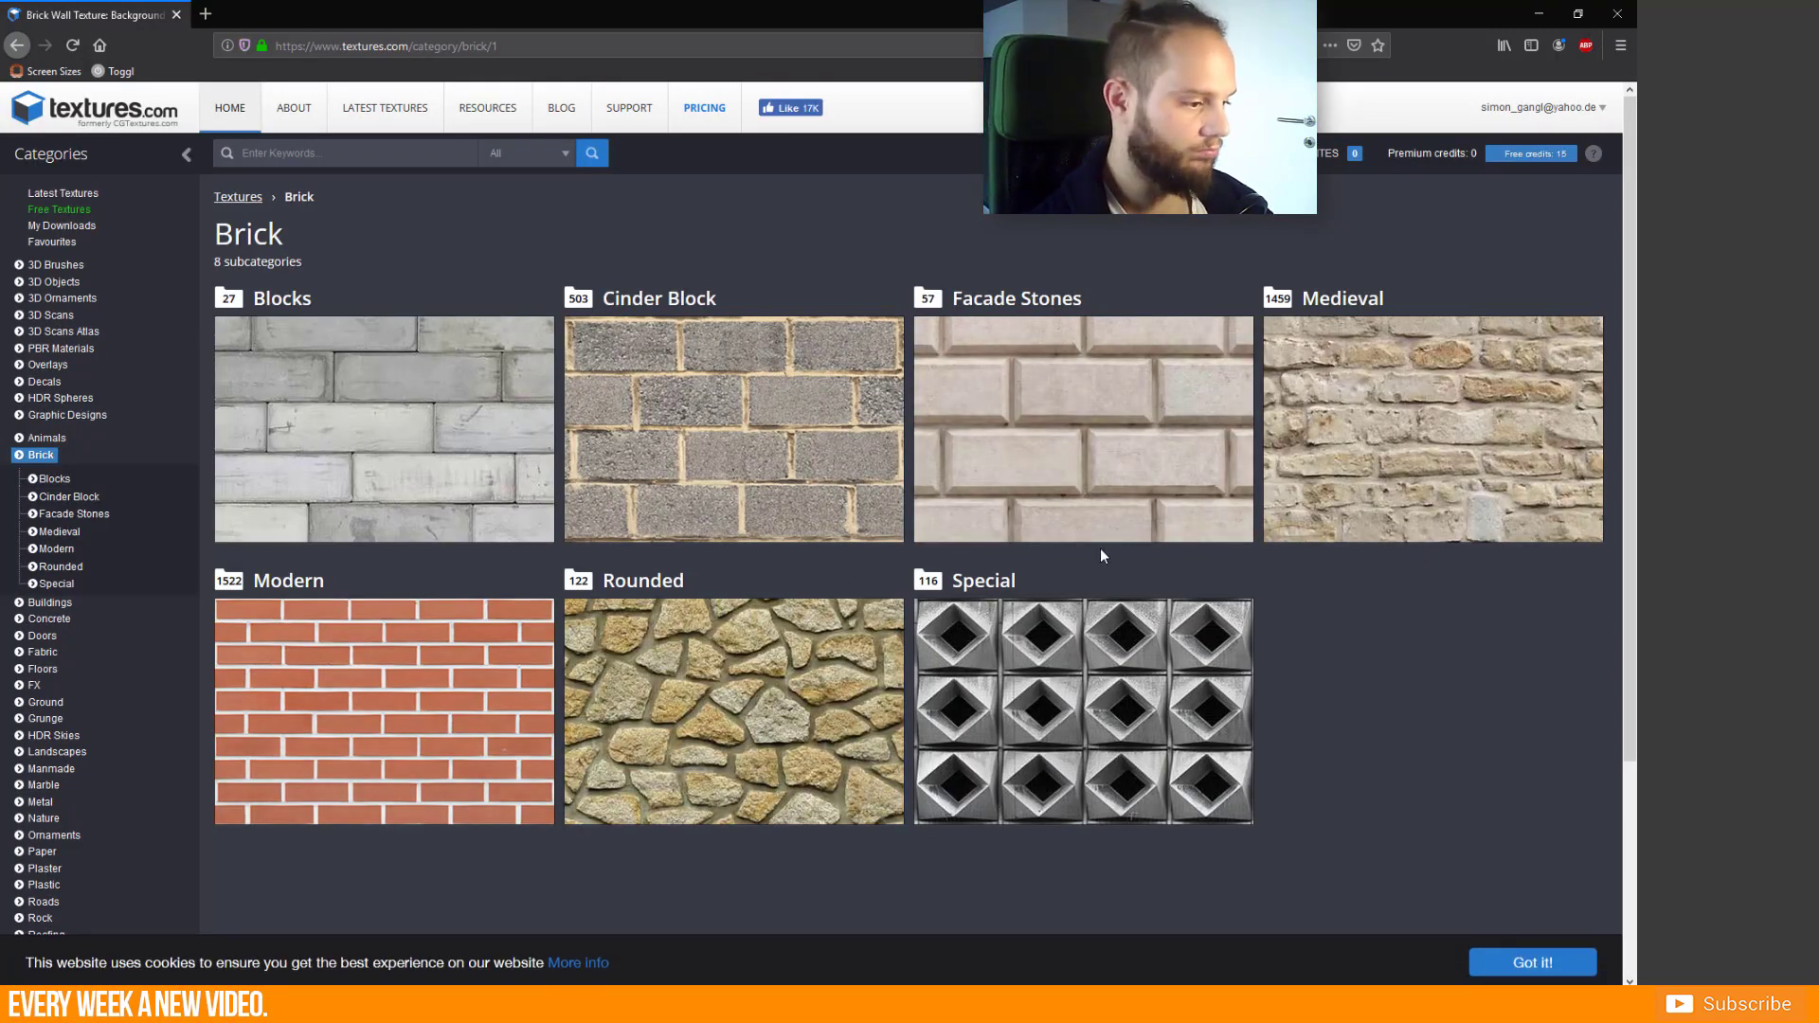
left_click(758, 725)
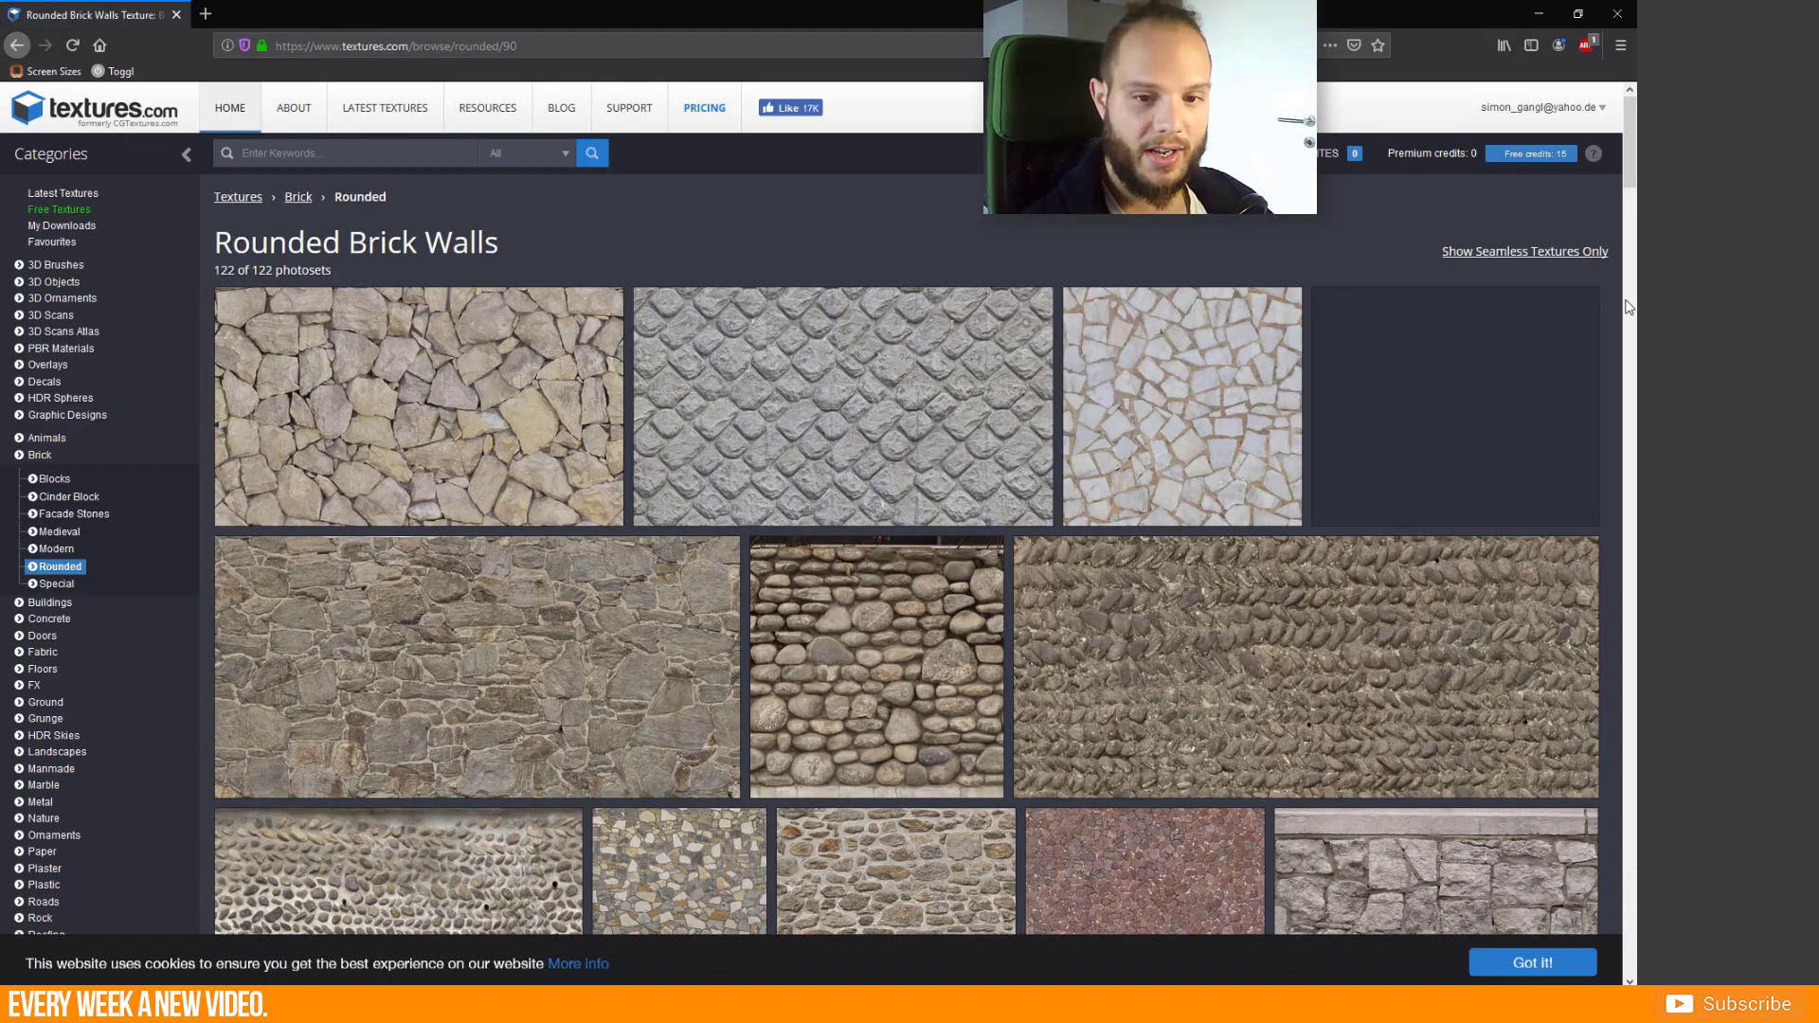
left_click_drag(1628, 168, 1613, 223)
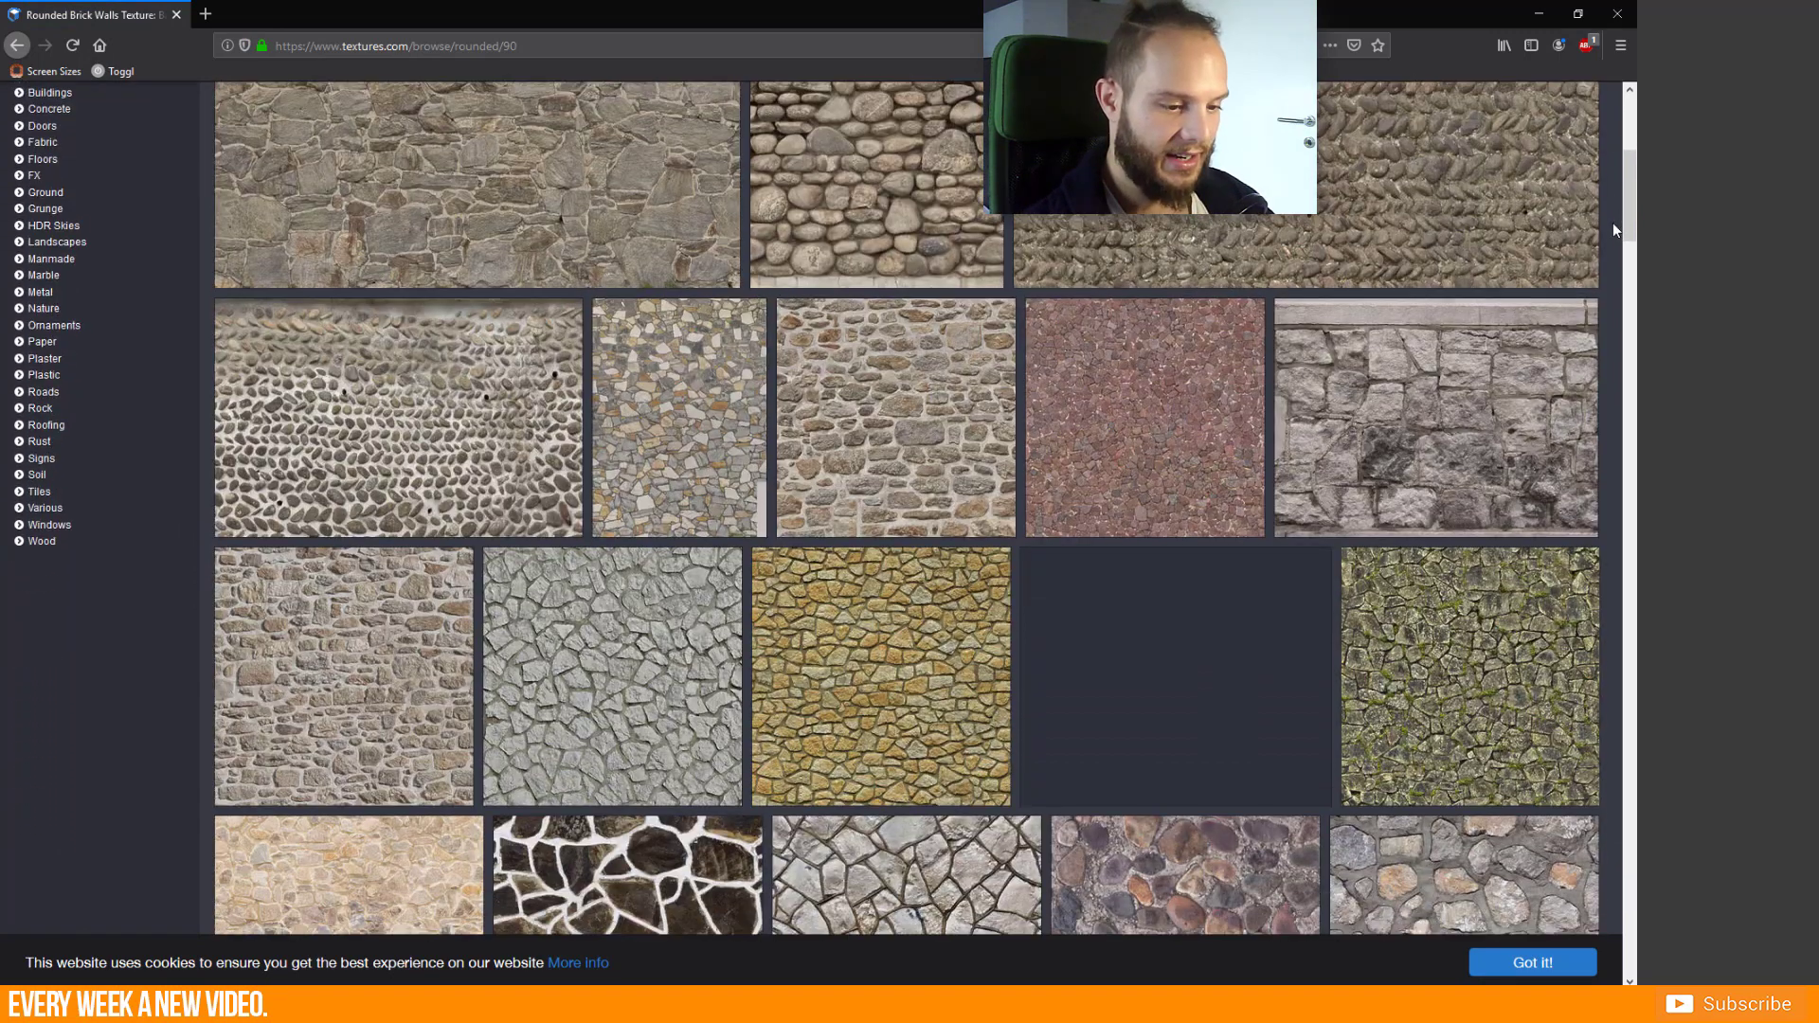
left_click(581, 709)
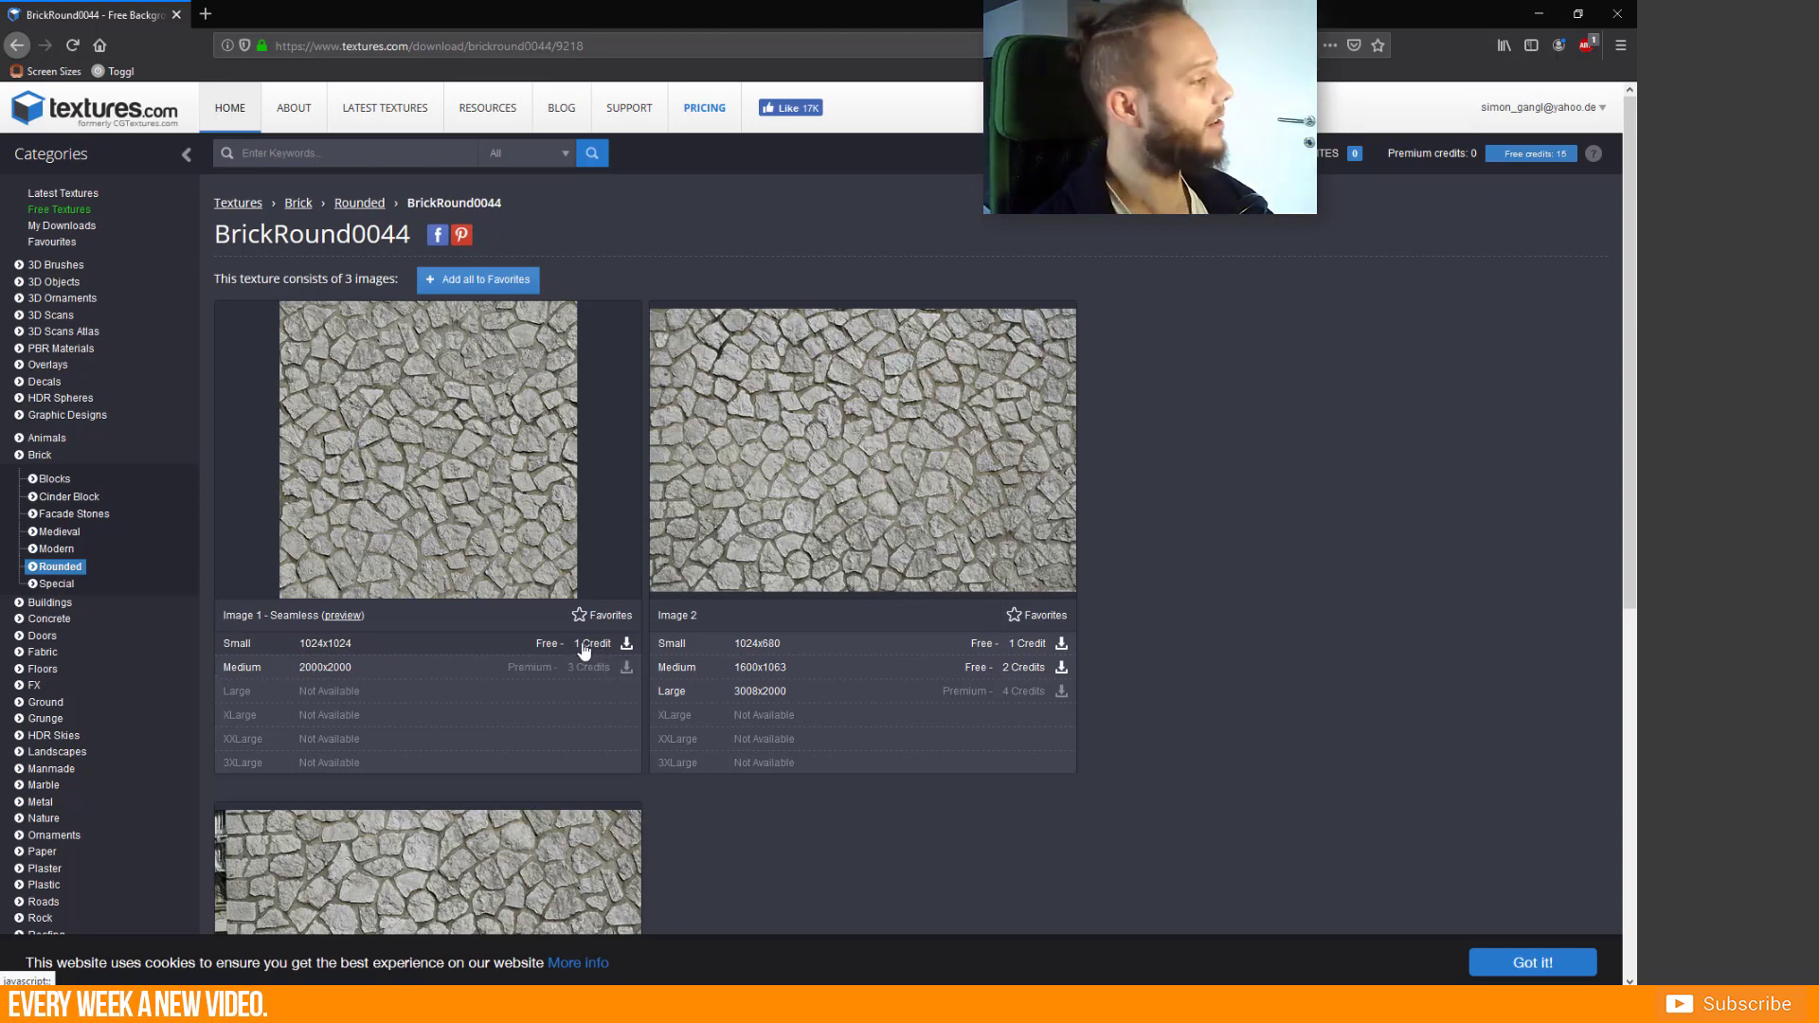
- Download and save the small 1024x1024 seamless version of Image 1
left_click(337, 648)
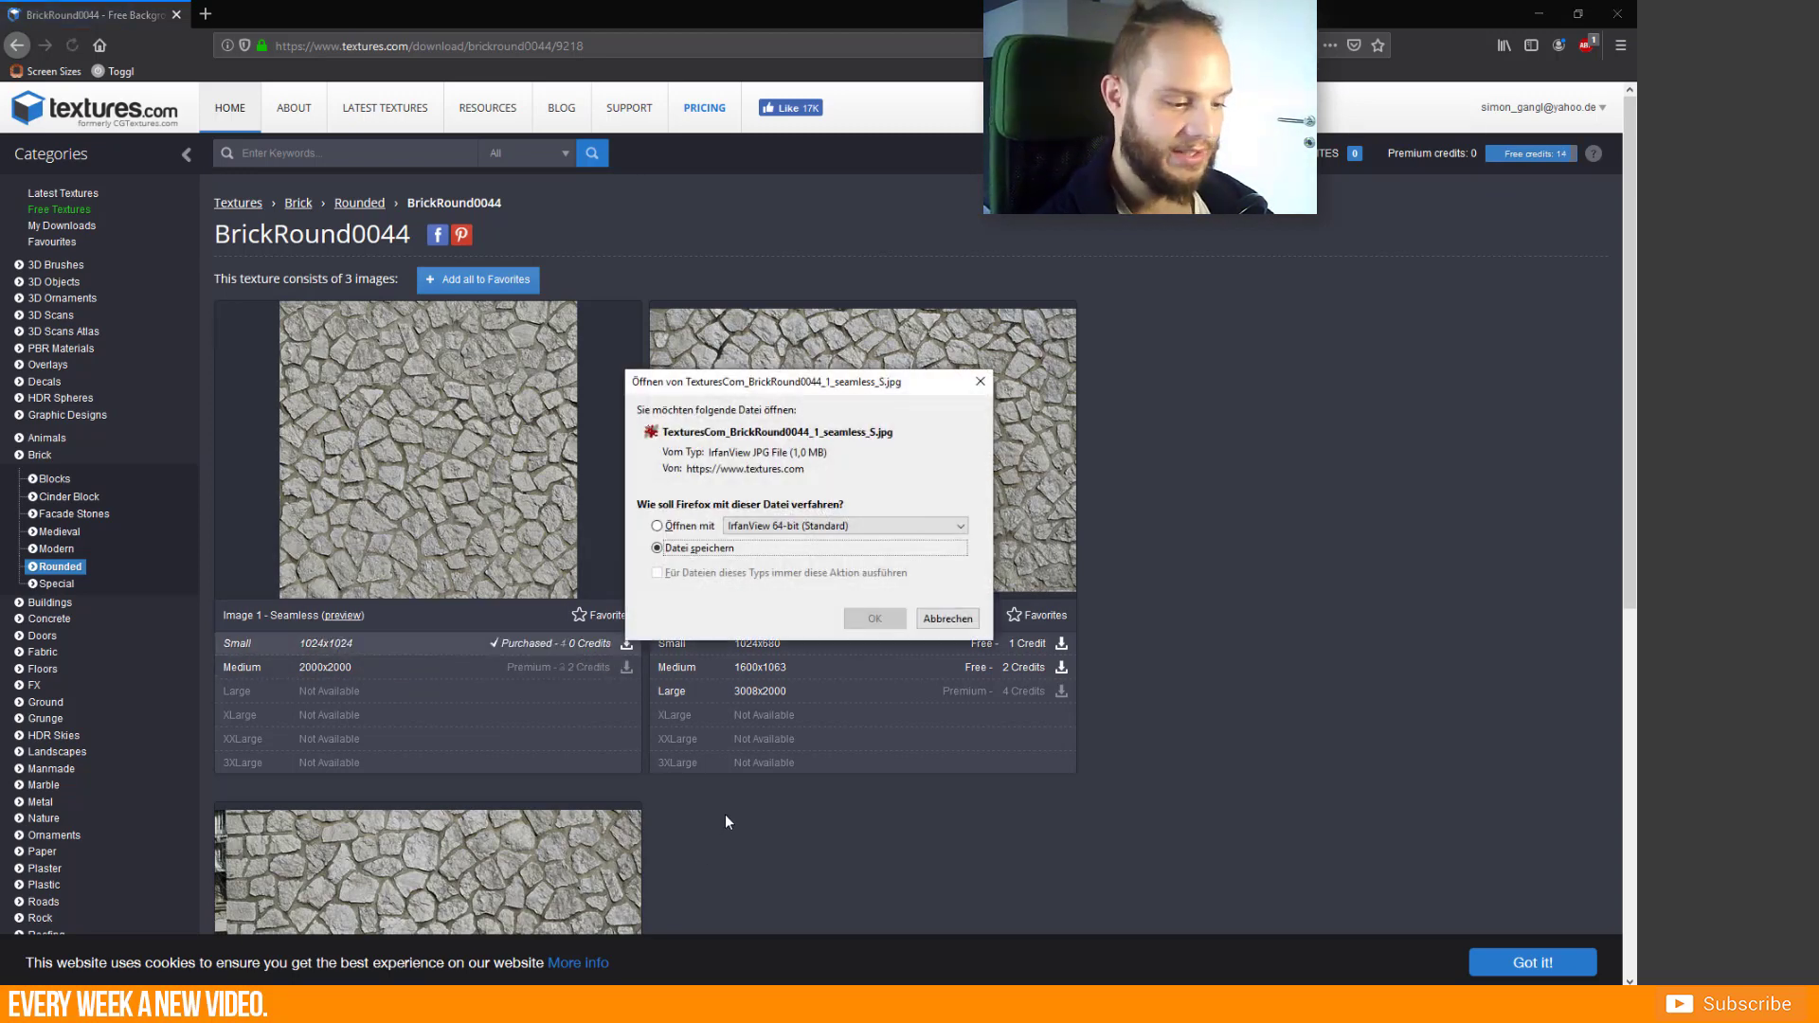
left_click(884, 626)
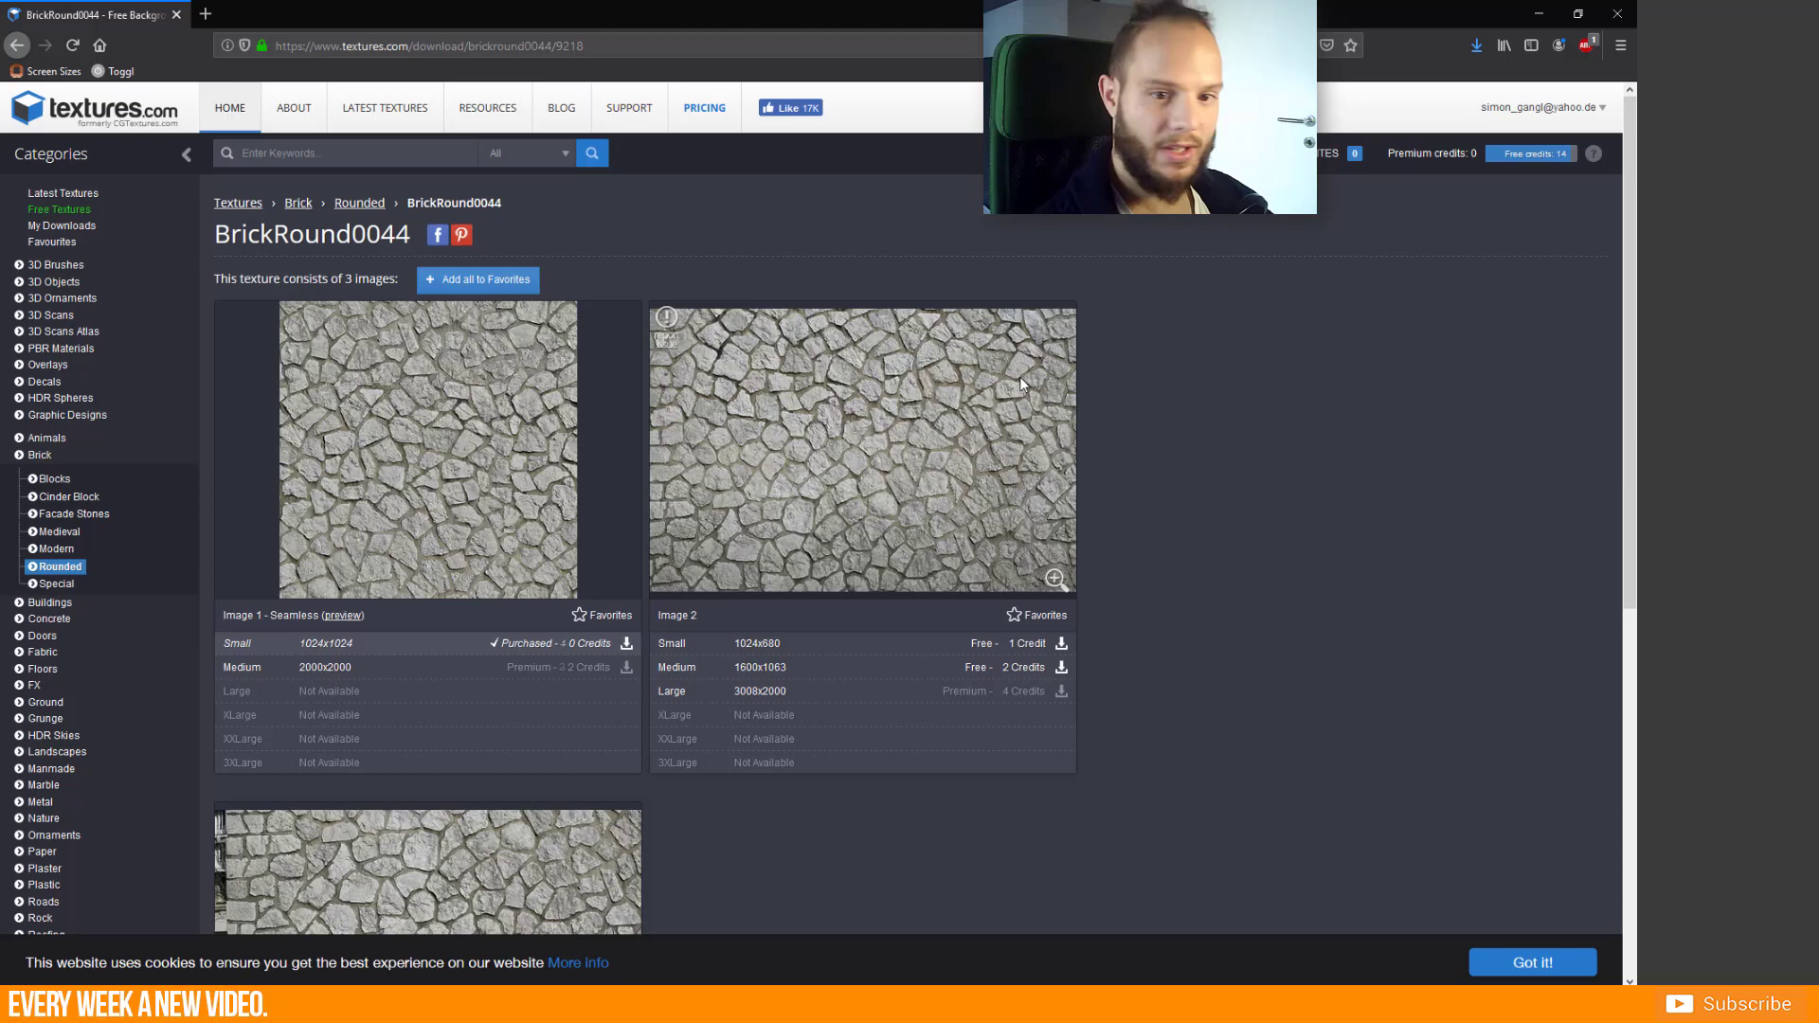
left_click(1470, 99)
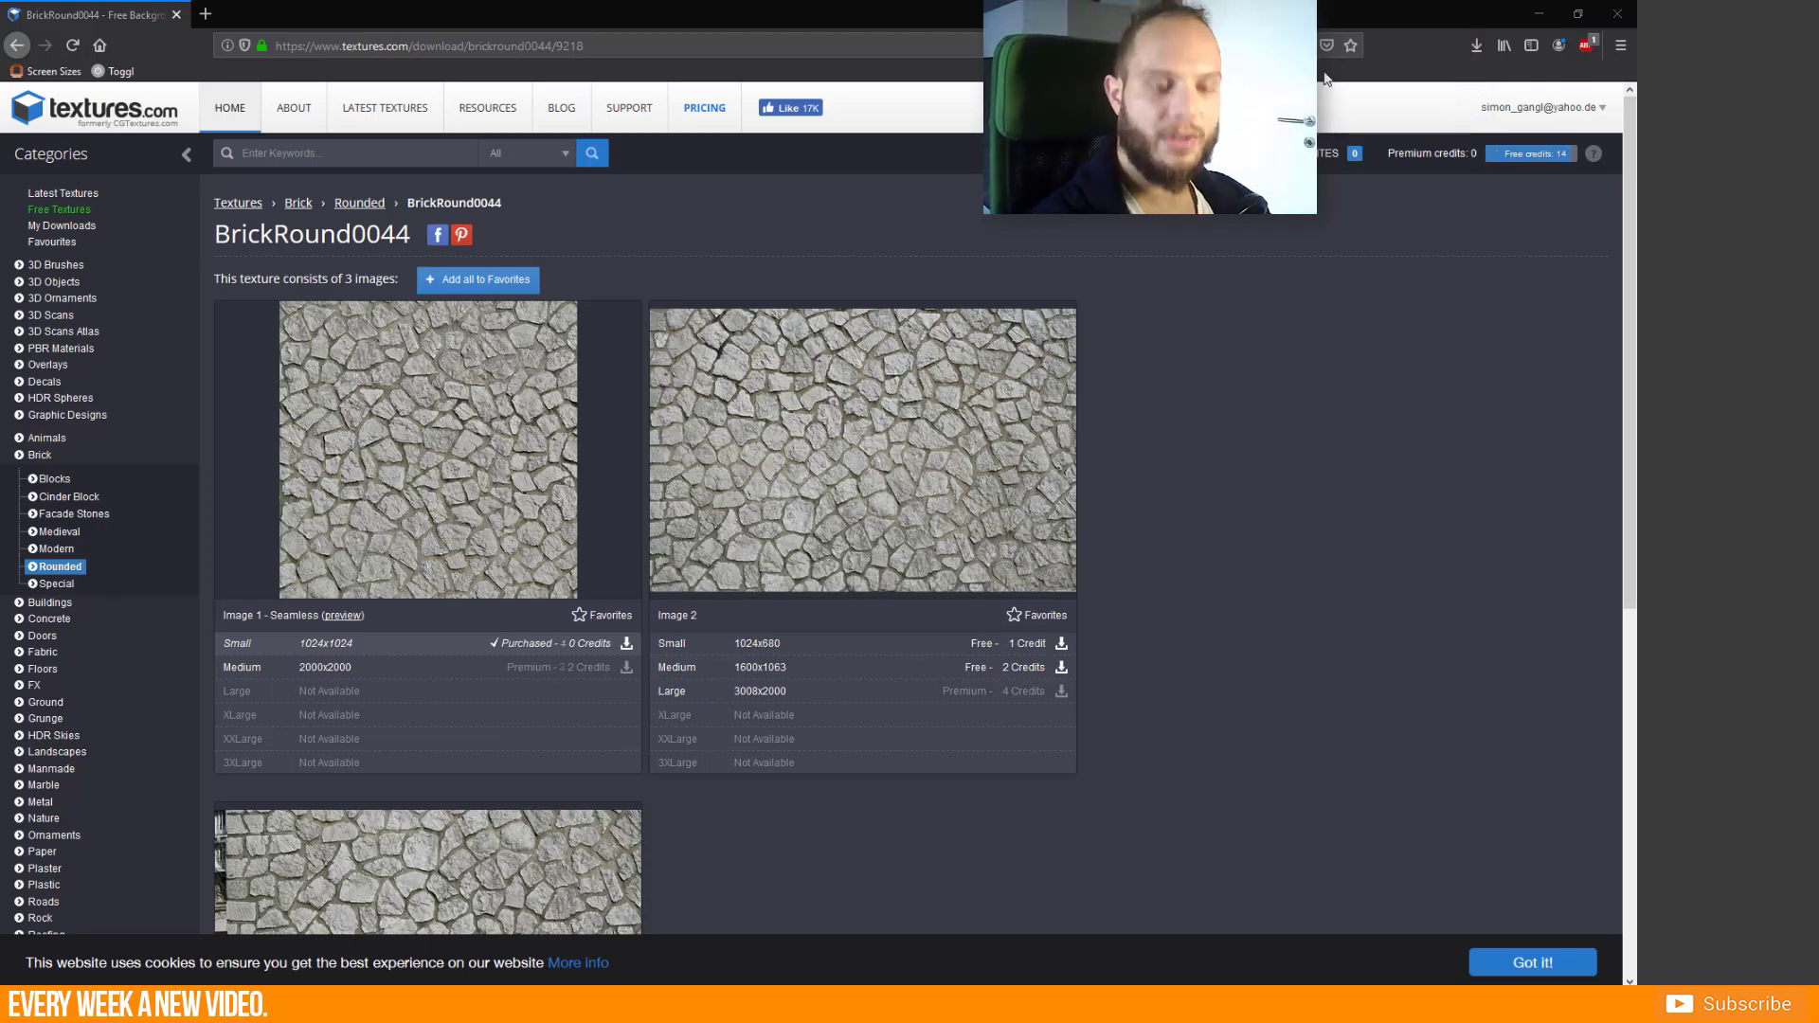
- Open TexturesCom_BrickRound0044_1_seamless_S.jpg in Photoshop and confirm its image size is 1024 px
key("alt+Tab")
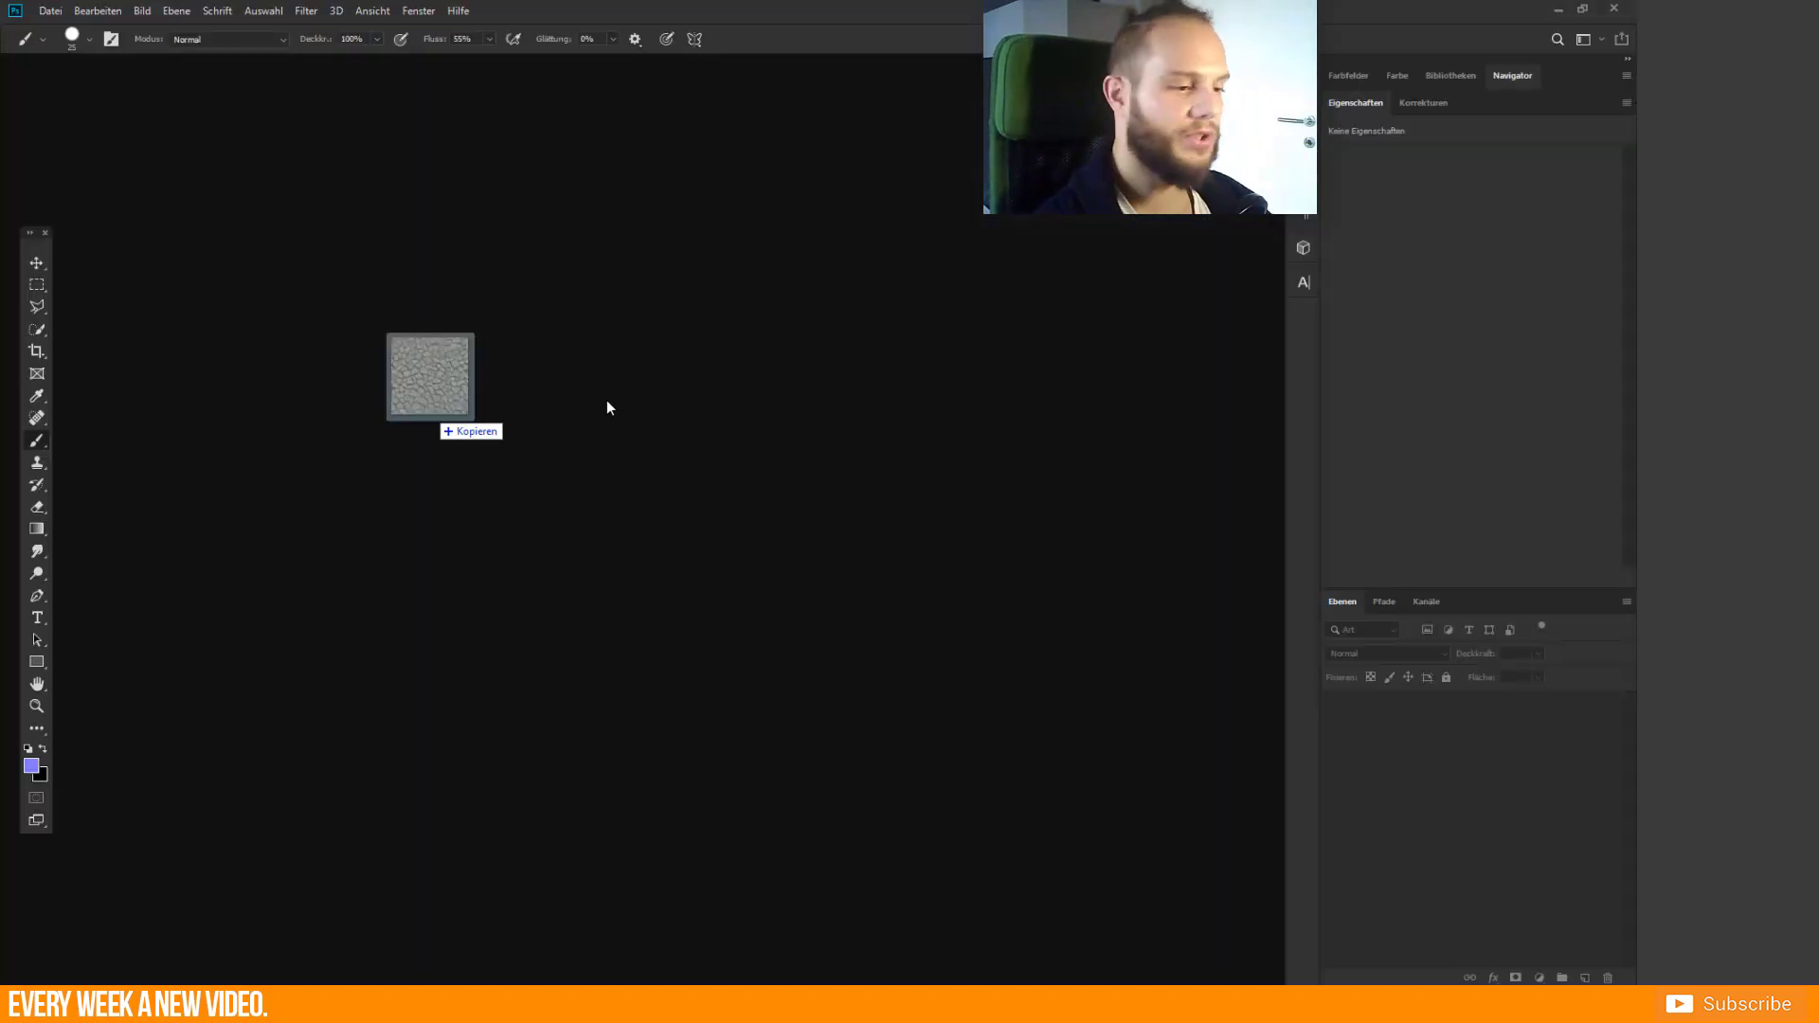
left_click_drag(607, 406, 637, 448)
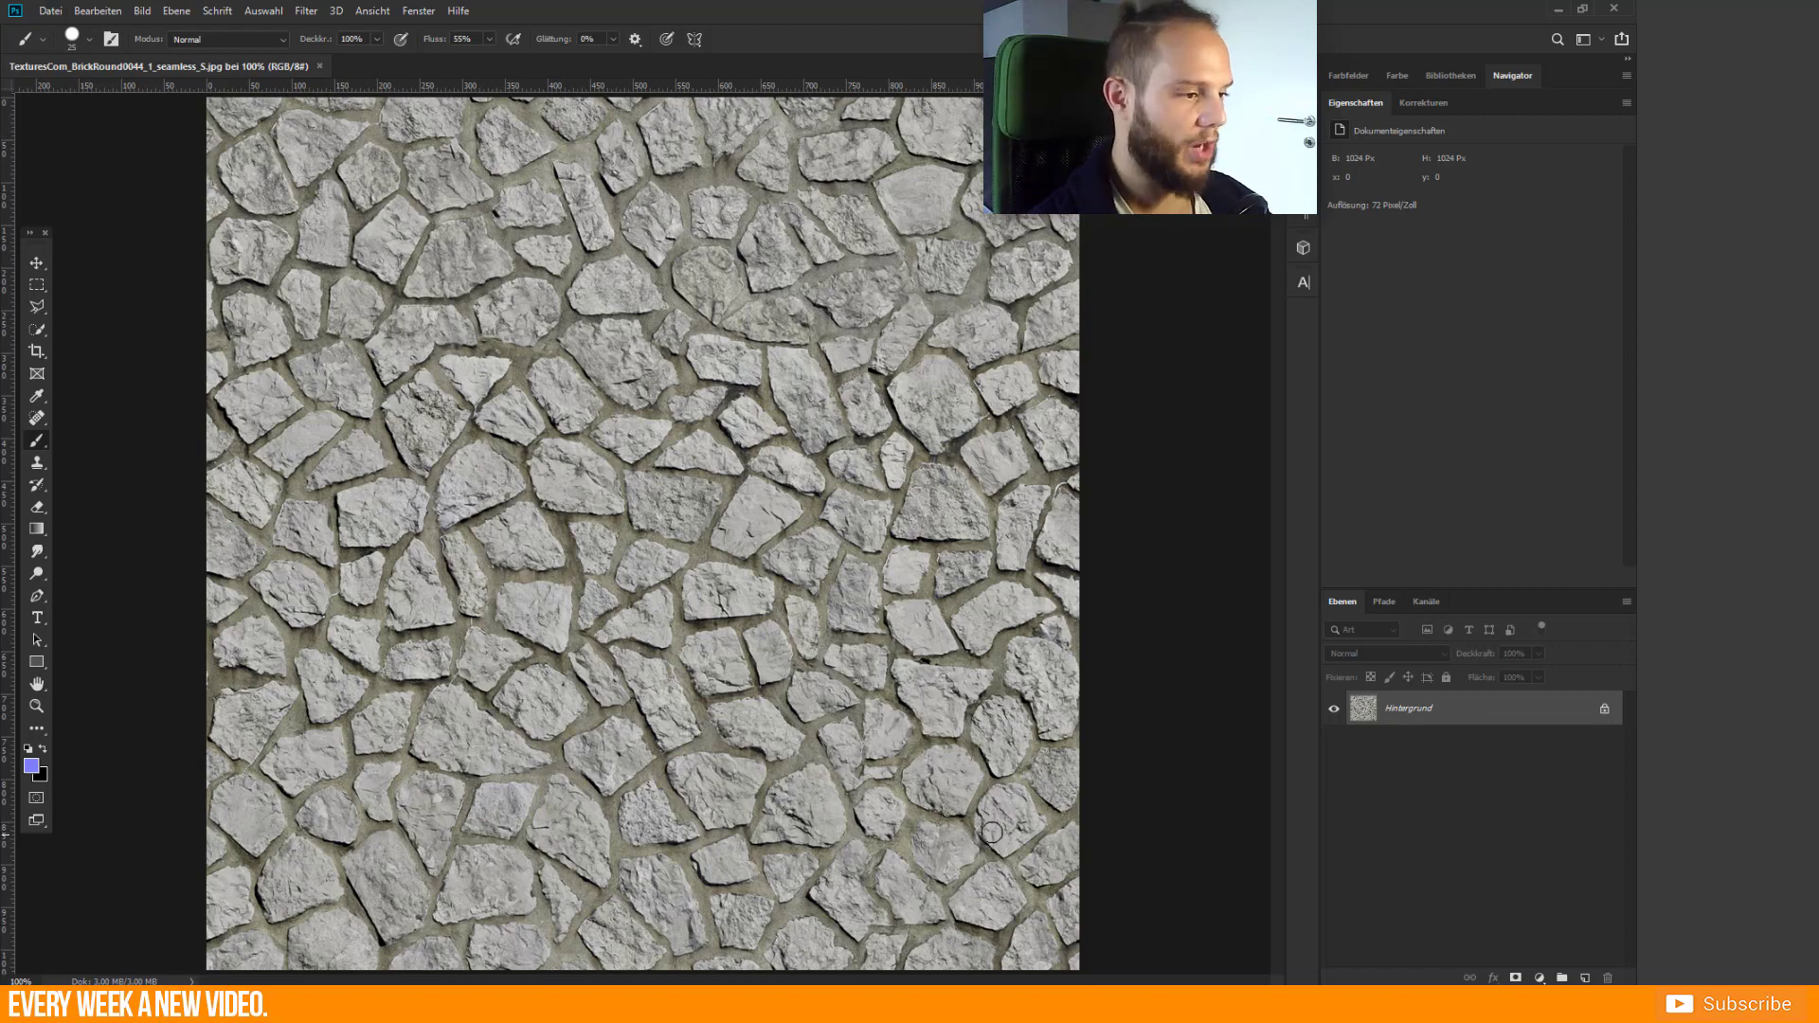
left_click(145, 11)
left_click(171, 172)
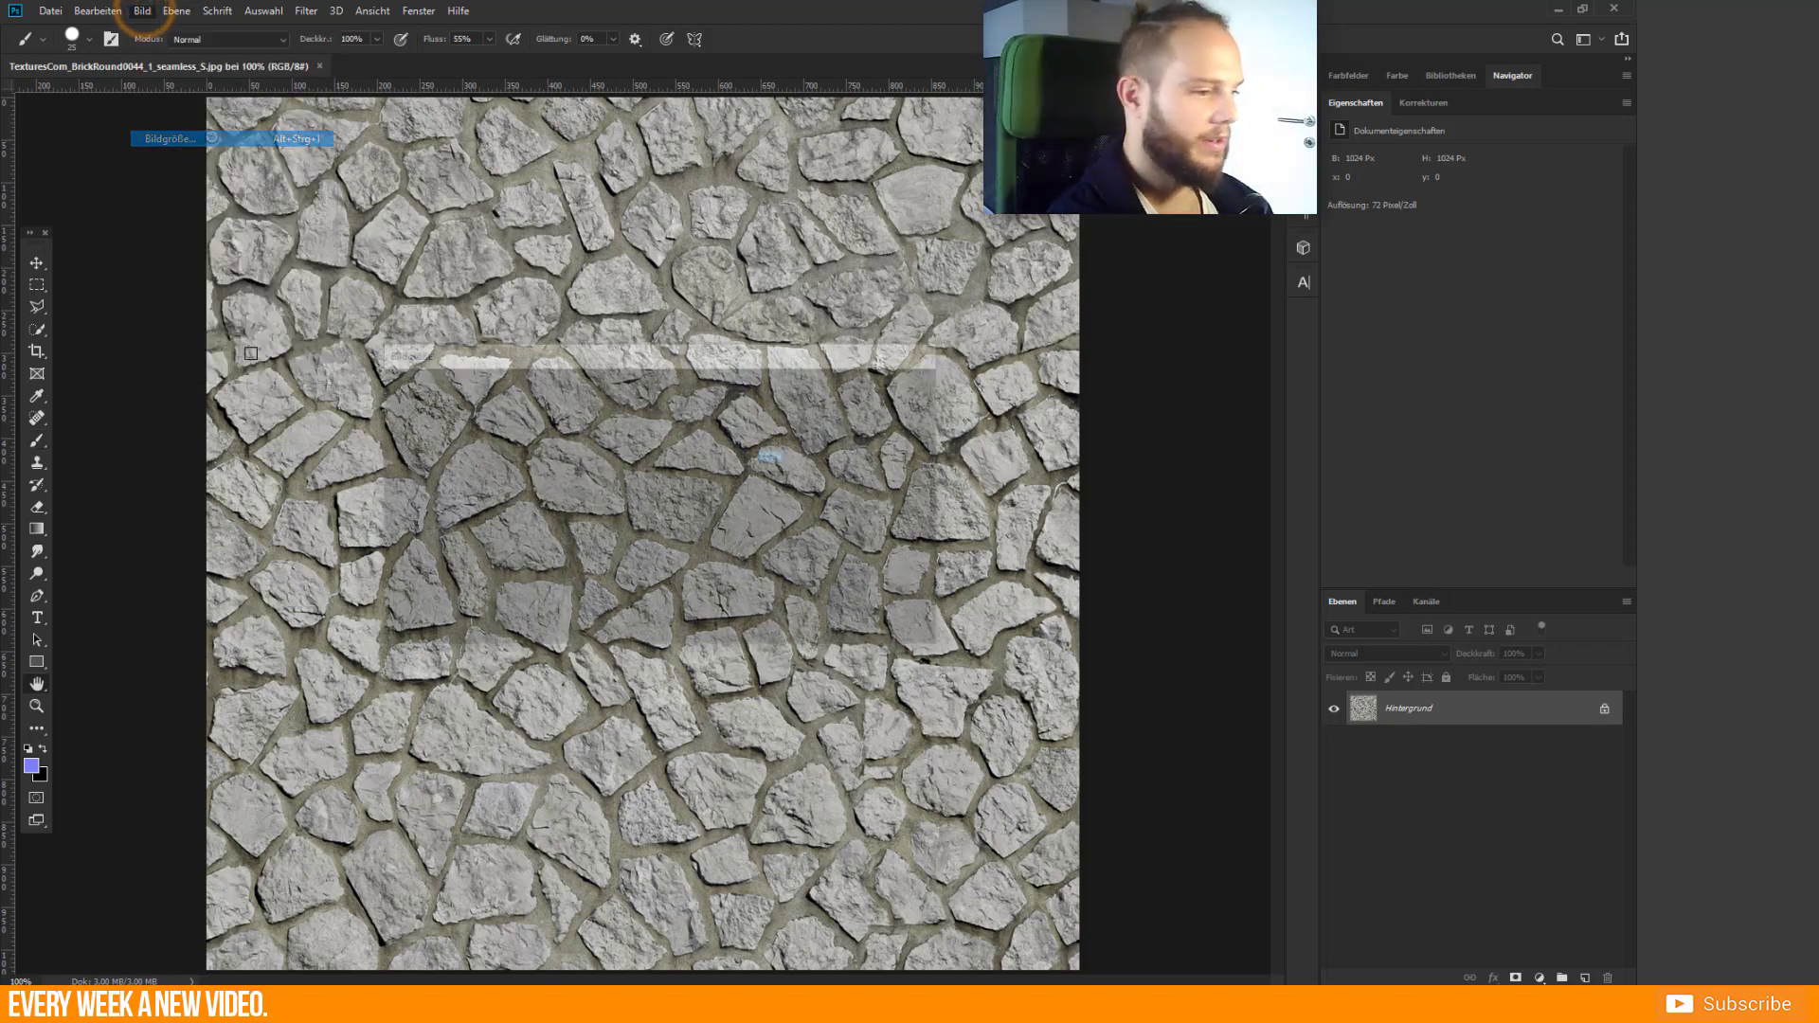
left_click(866, 620)
key("b")
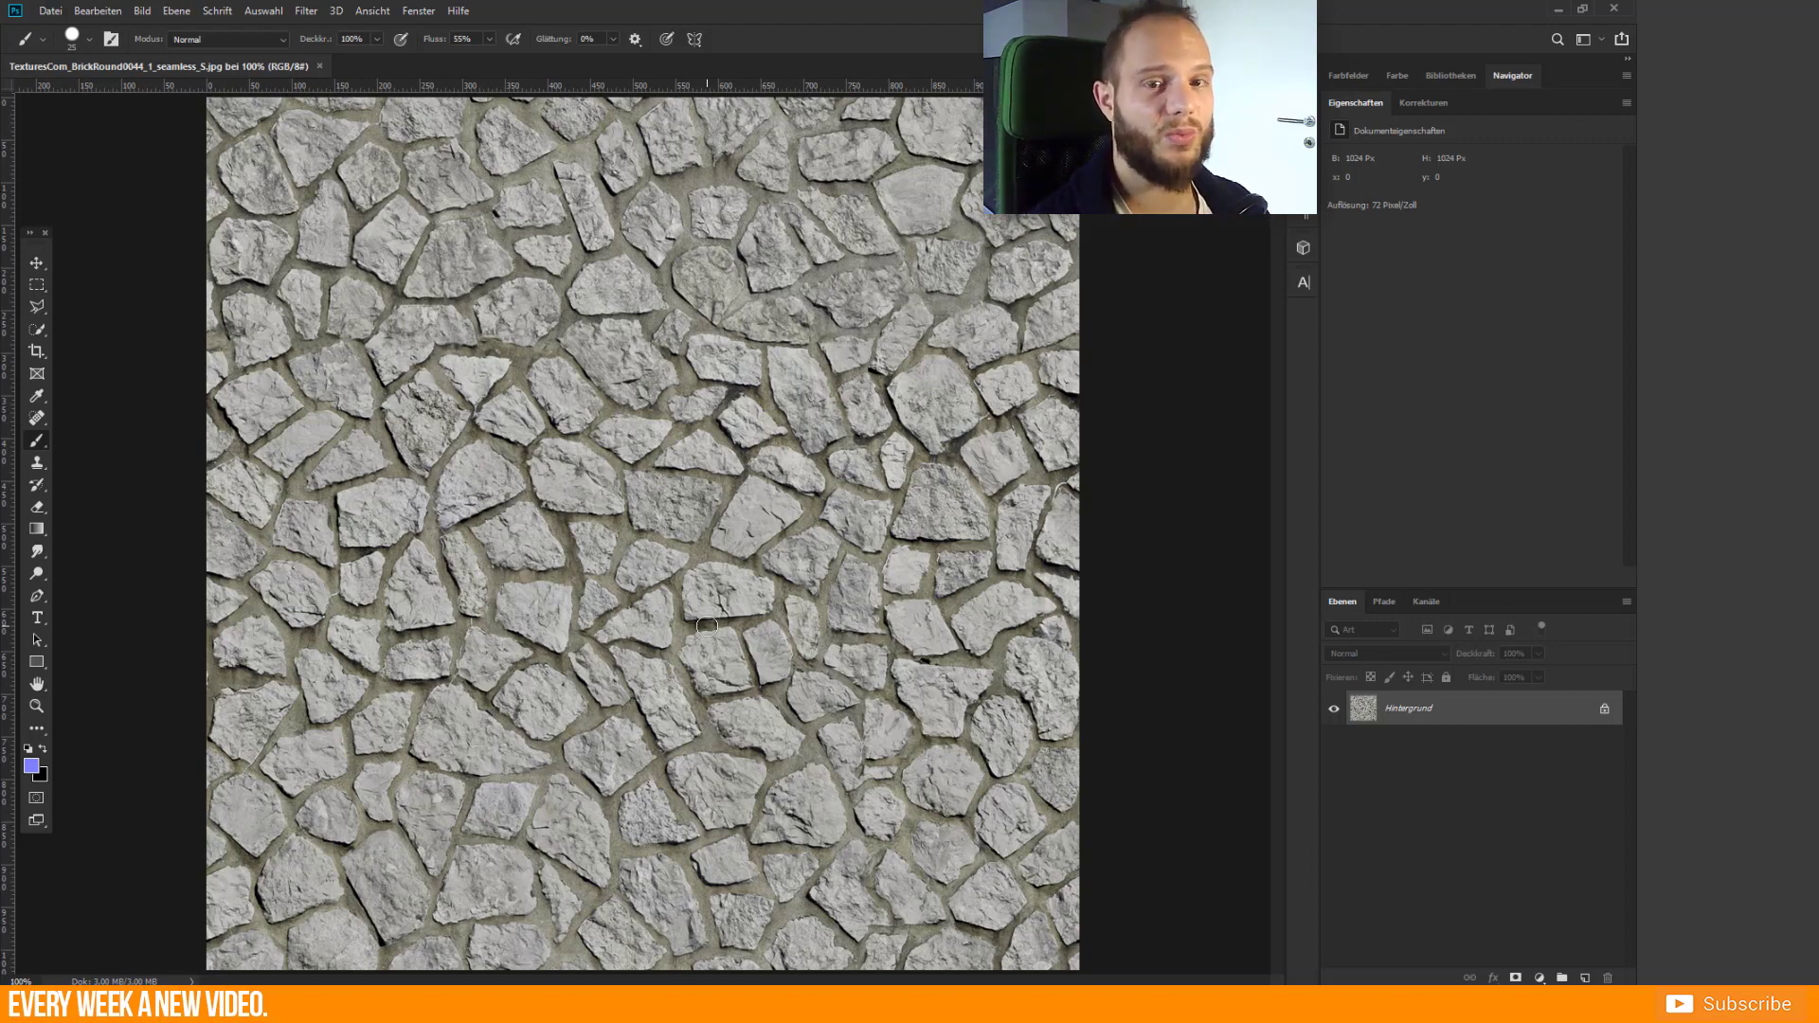
left_click(336, 14)
left_click(360, 422)
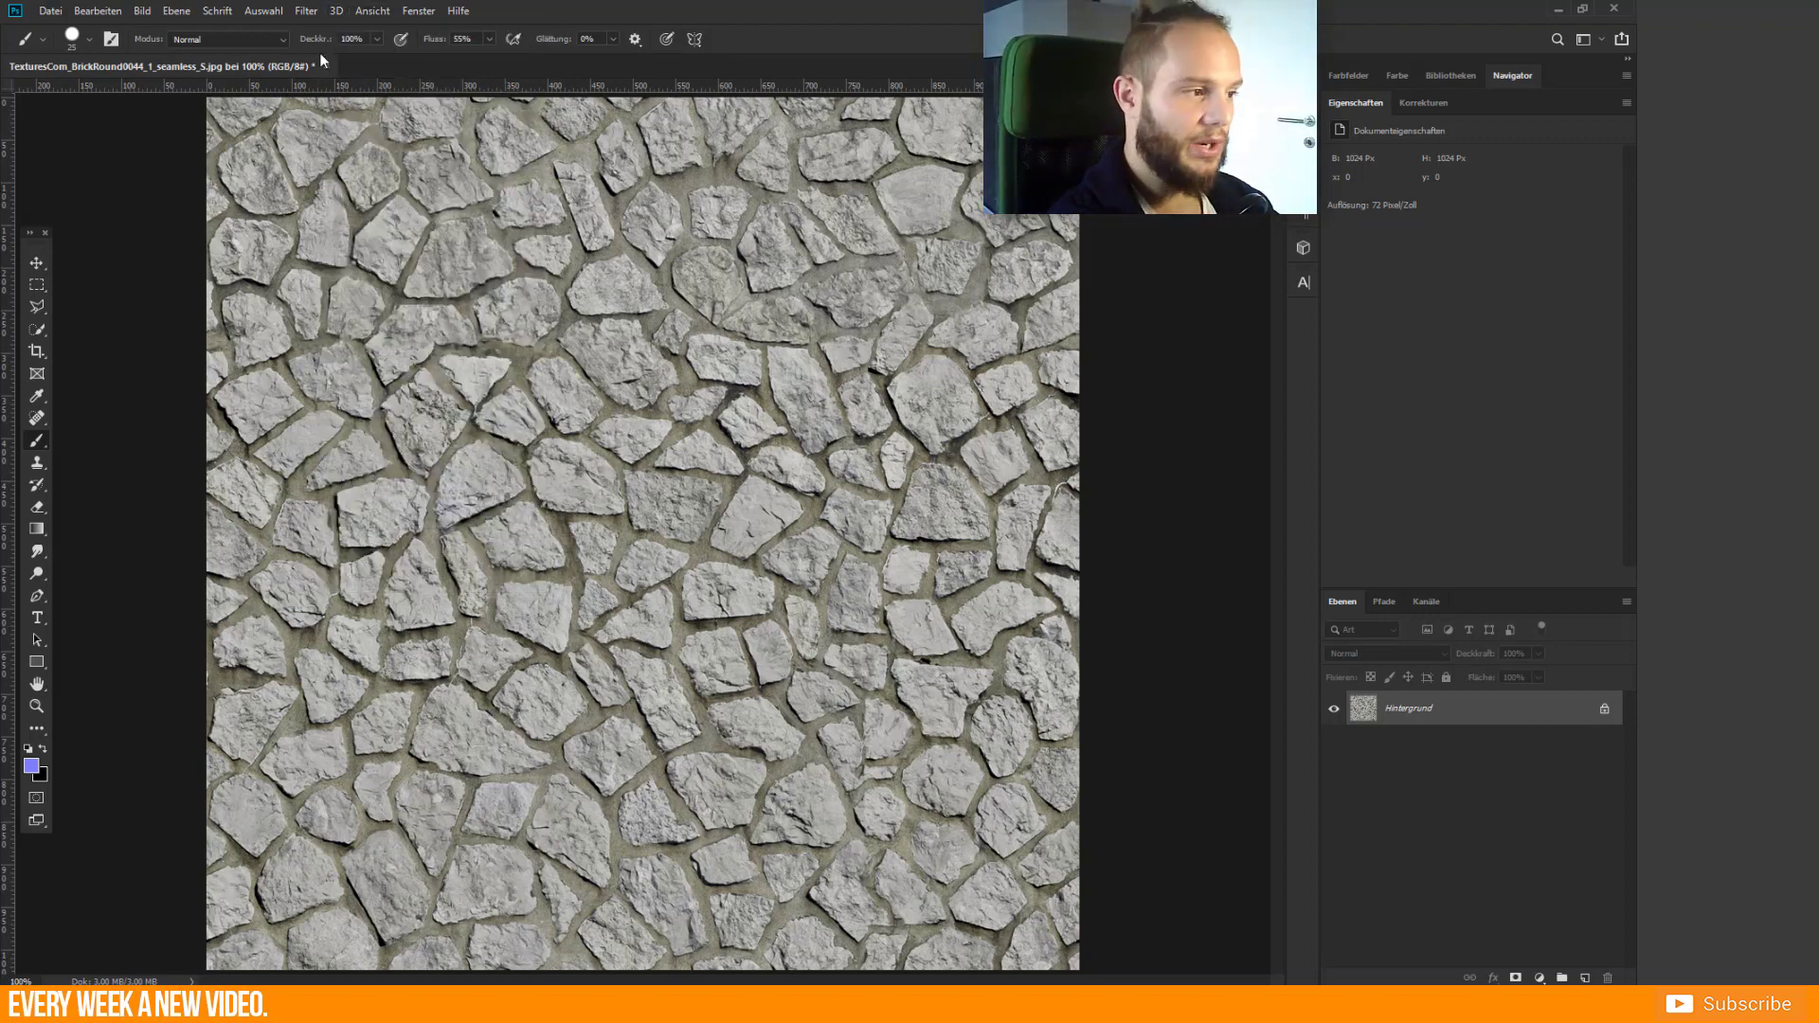
left_click(310, 17)
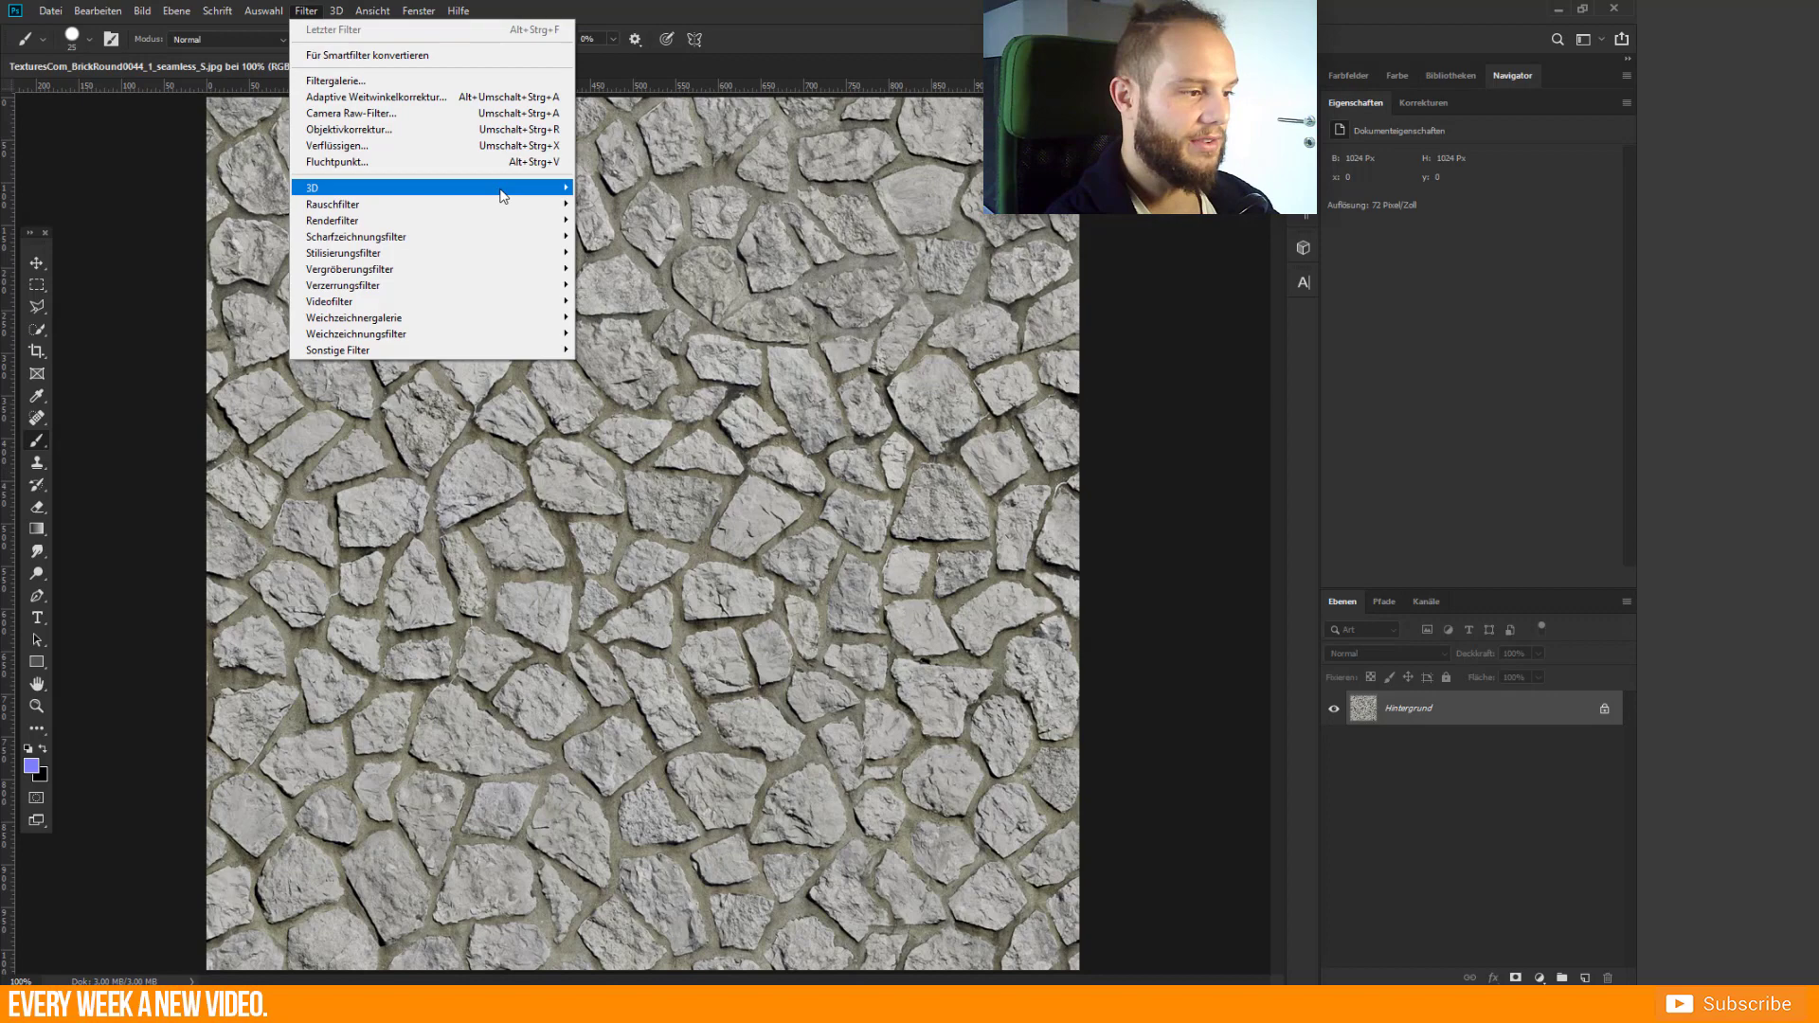
mouse_move(493, 194)
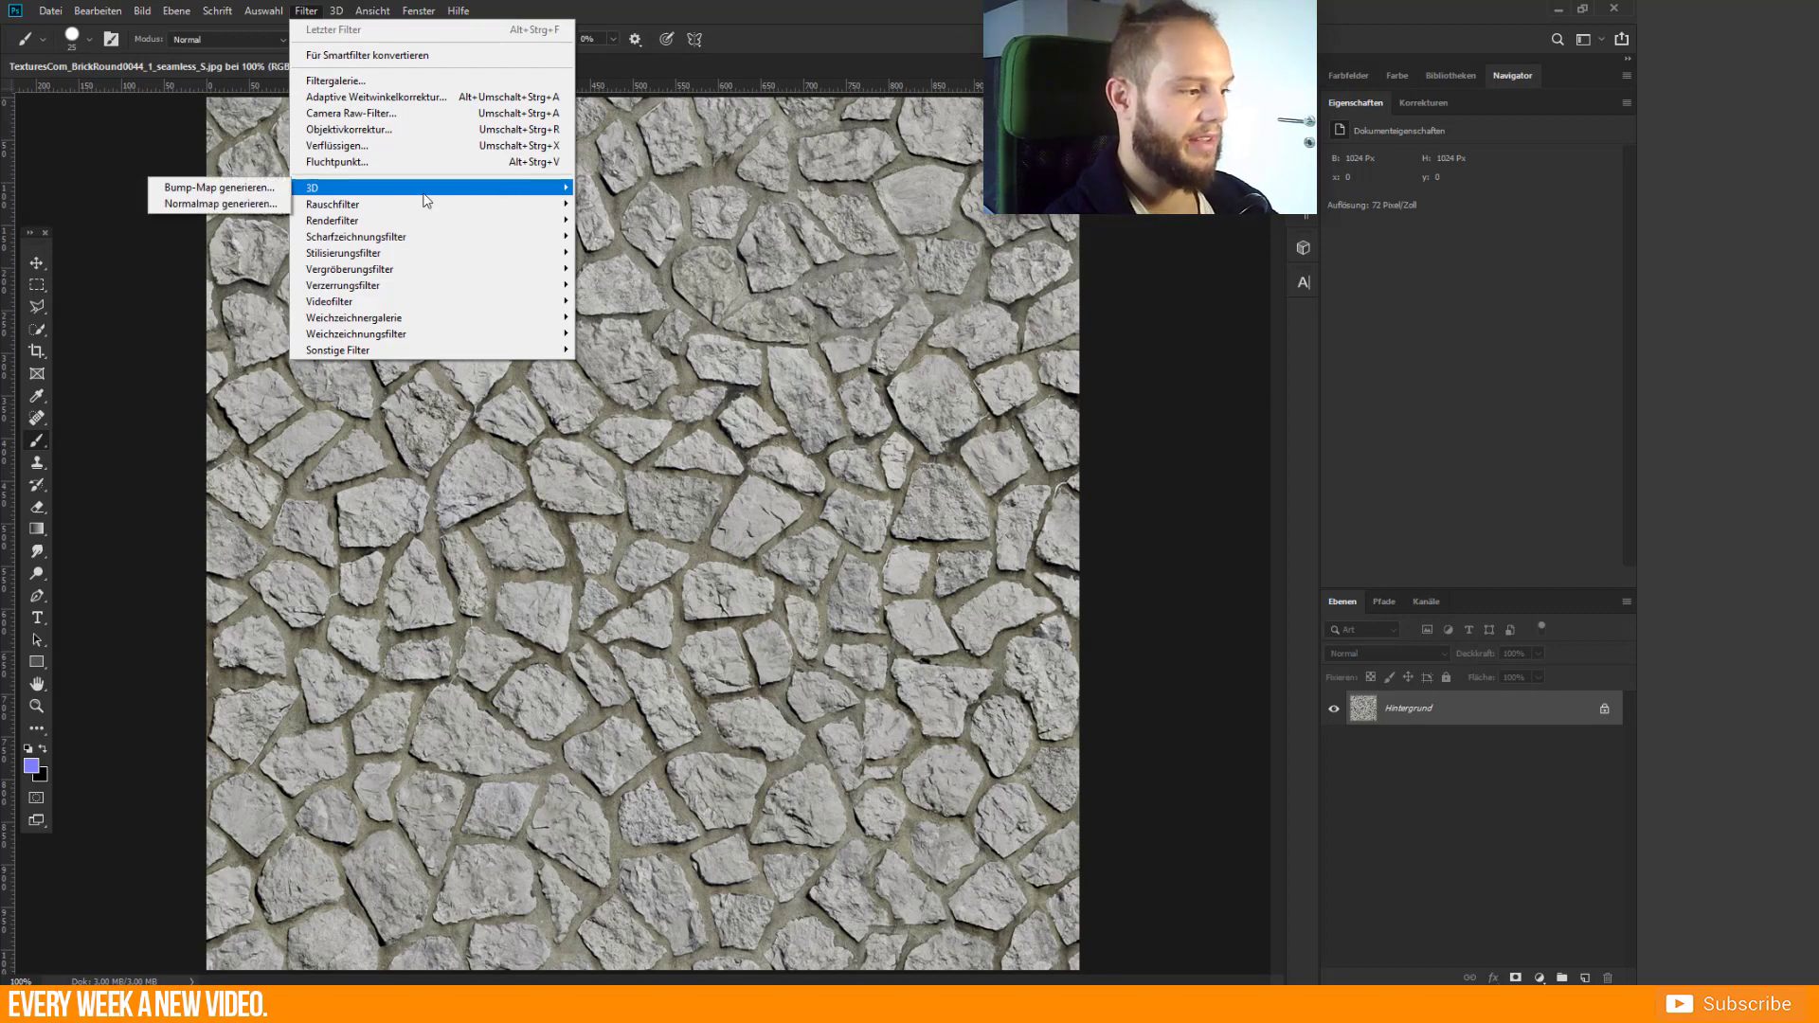
left_click(248, 205)
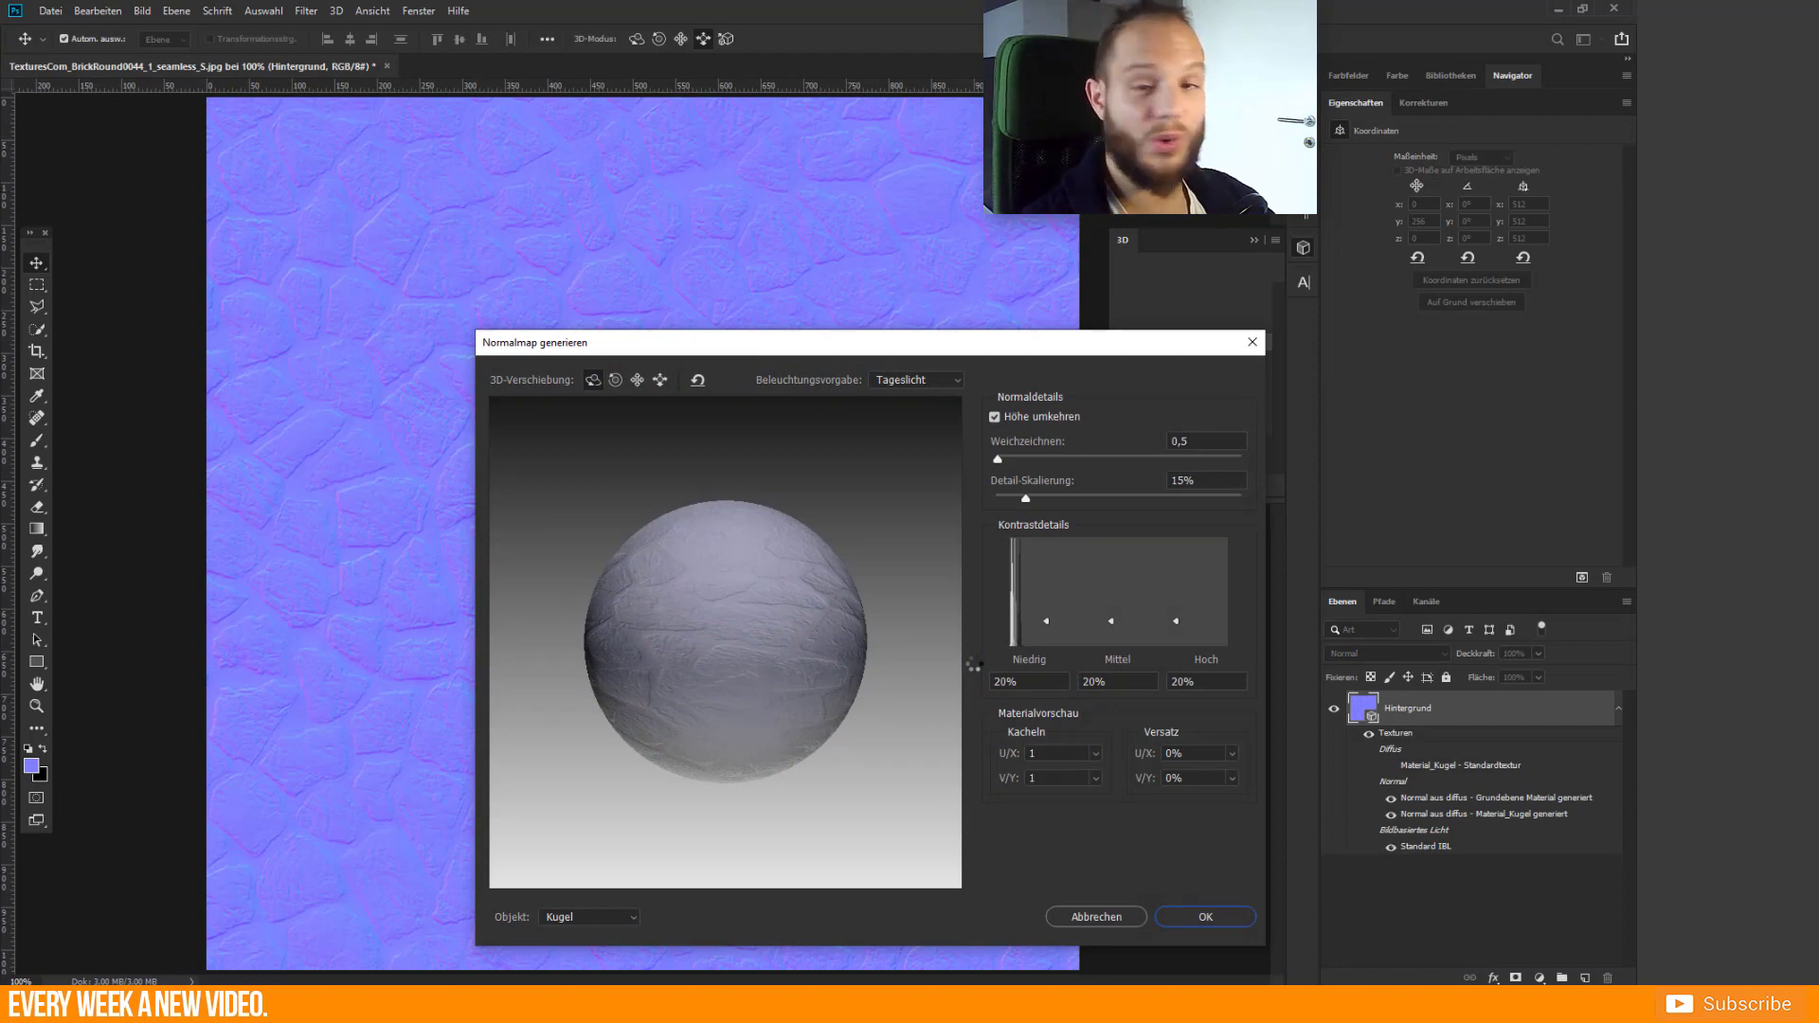
left_click_drag(917, 340, 1061, 292)
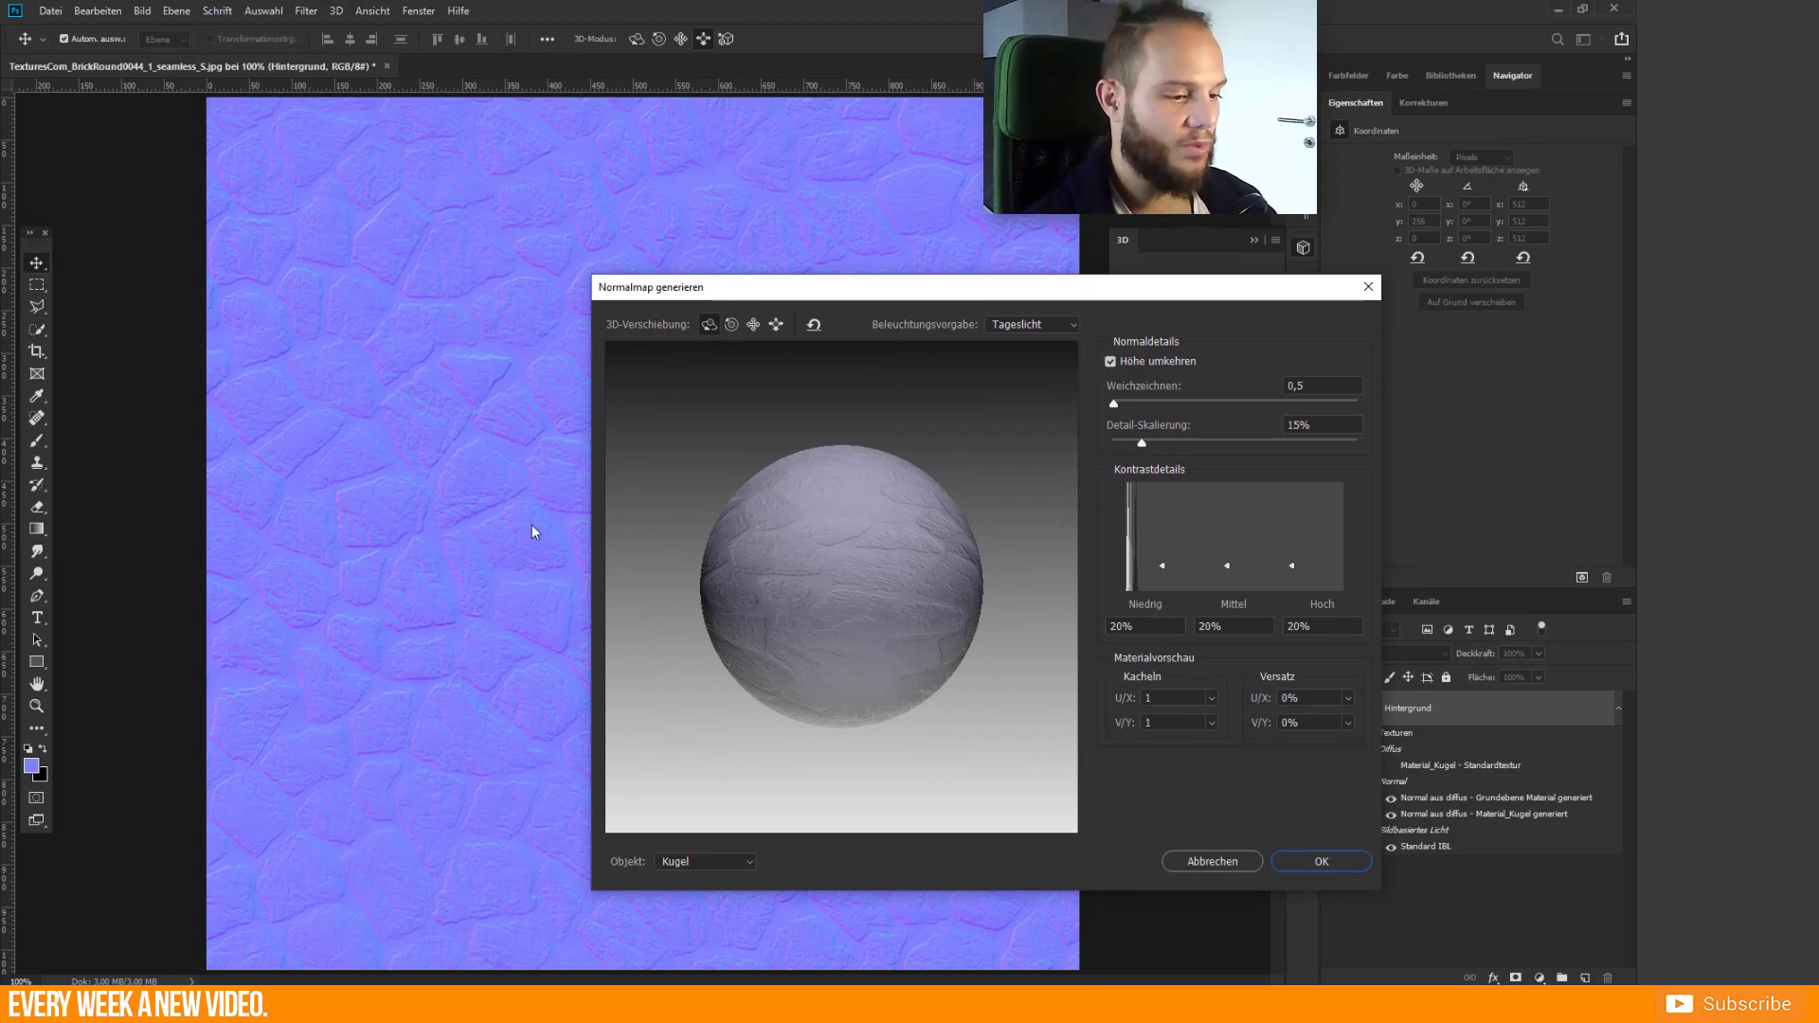
left_click_drag(963, 284, 1012, 331)
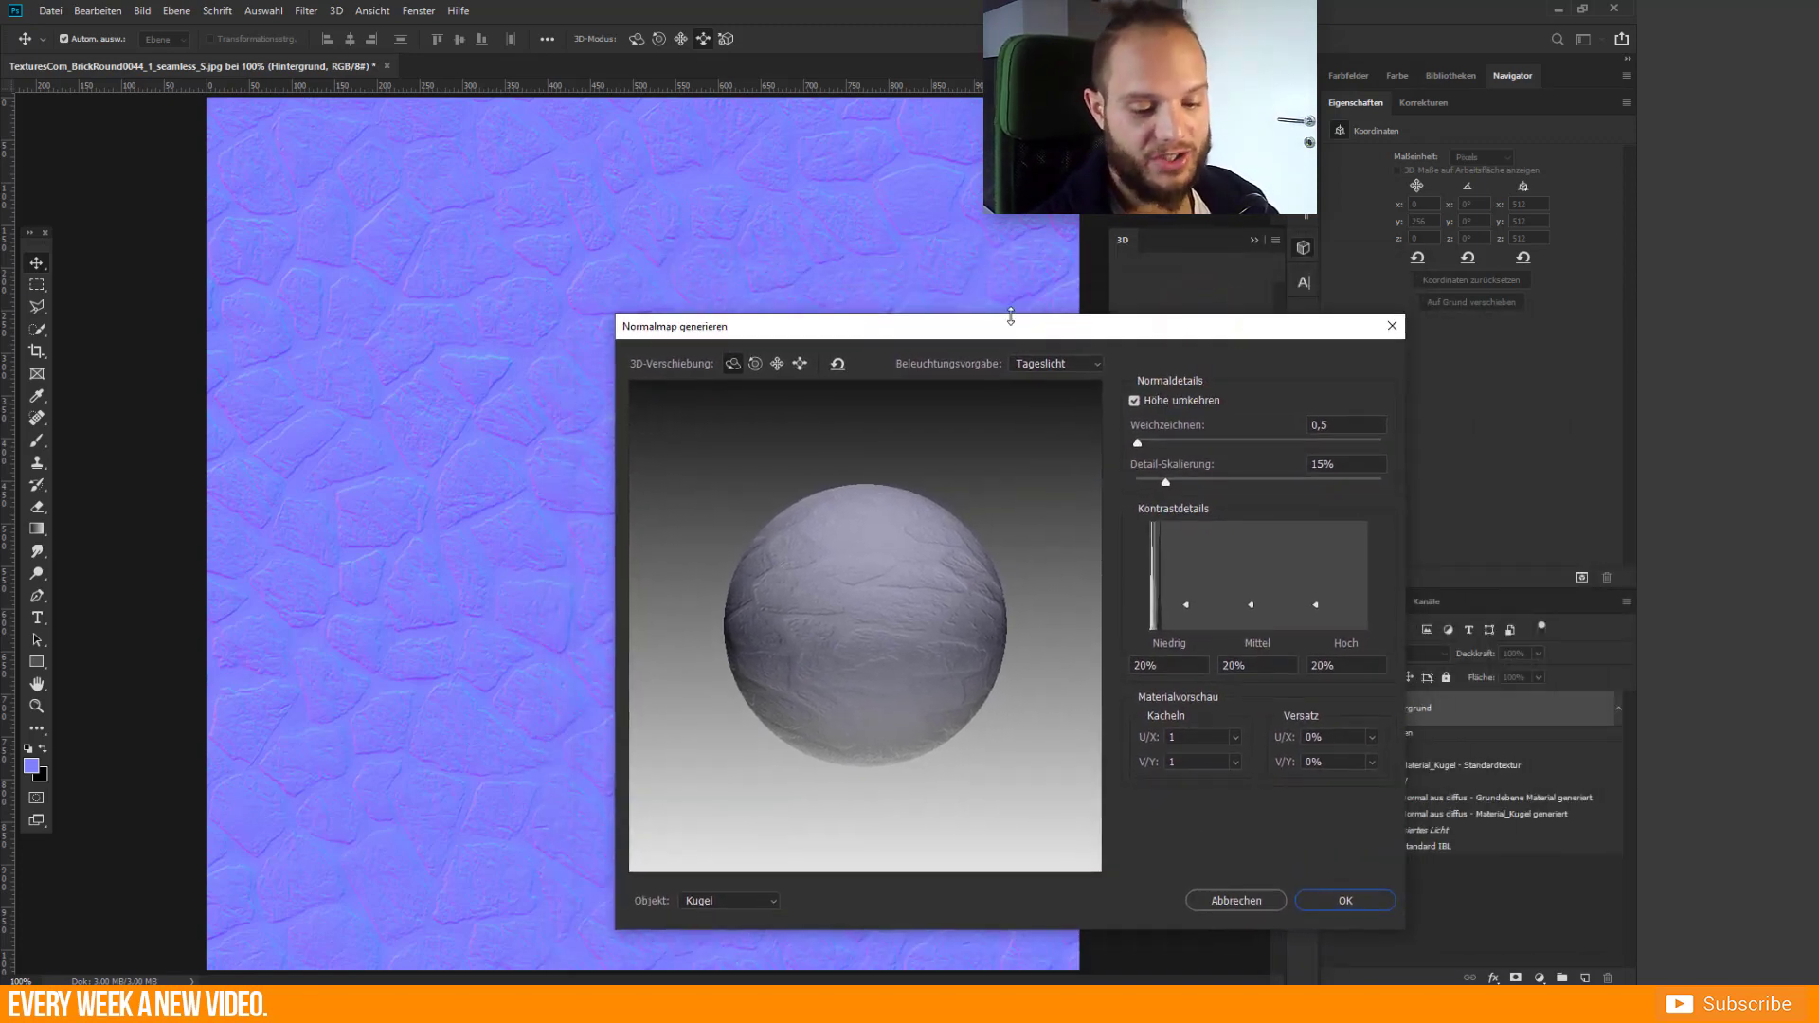
left_click(1269, 902)
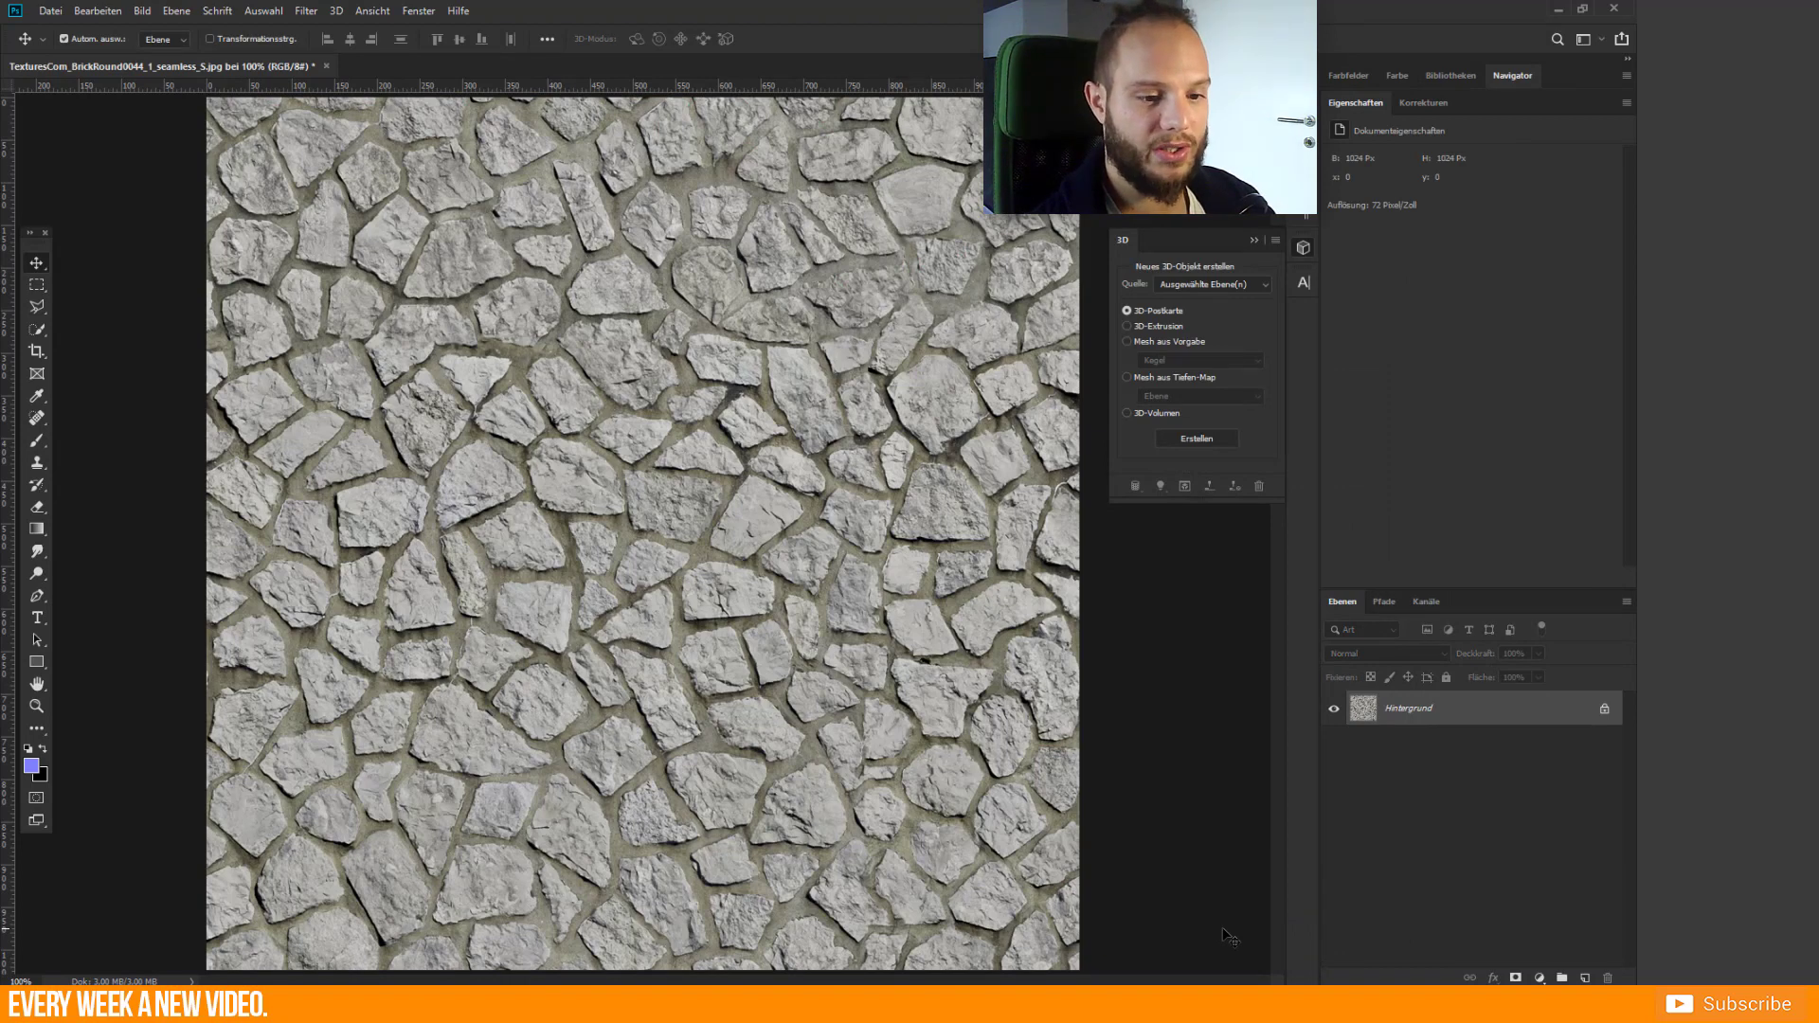
- Convert Hintergrund into layer Ebene 0, duplicate it as Ebene 0 Kopie, and select Ebene 0
left_click(1304, 249)
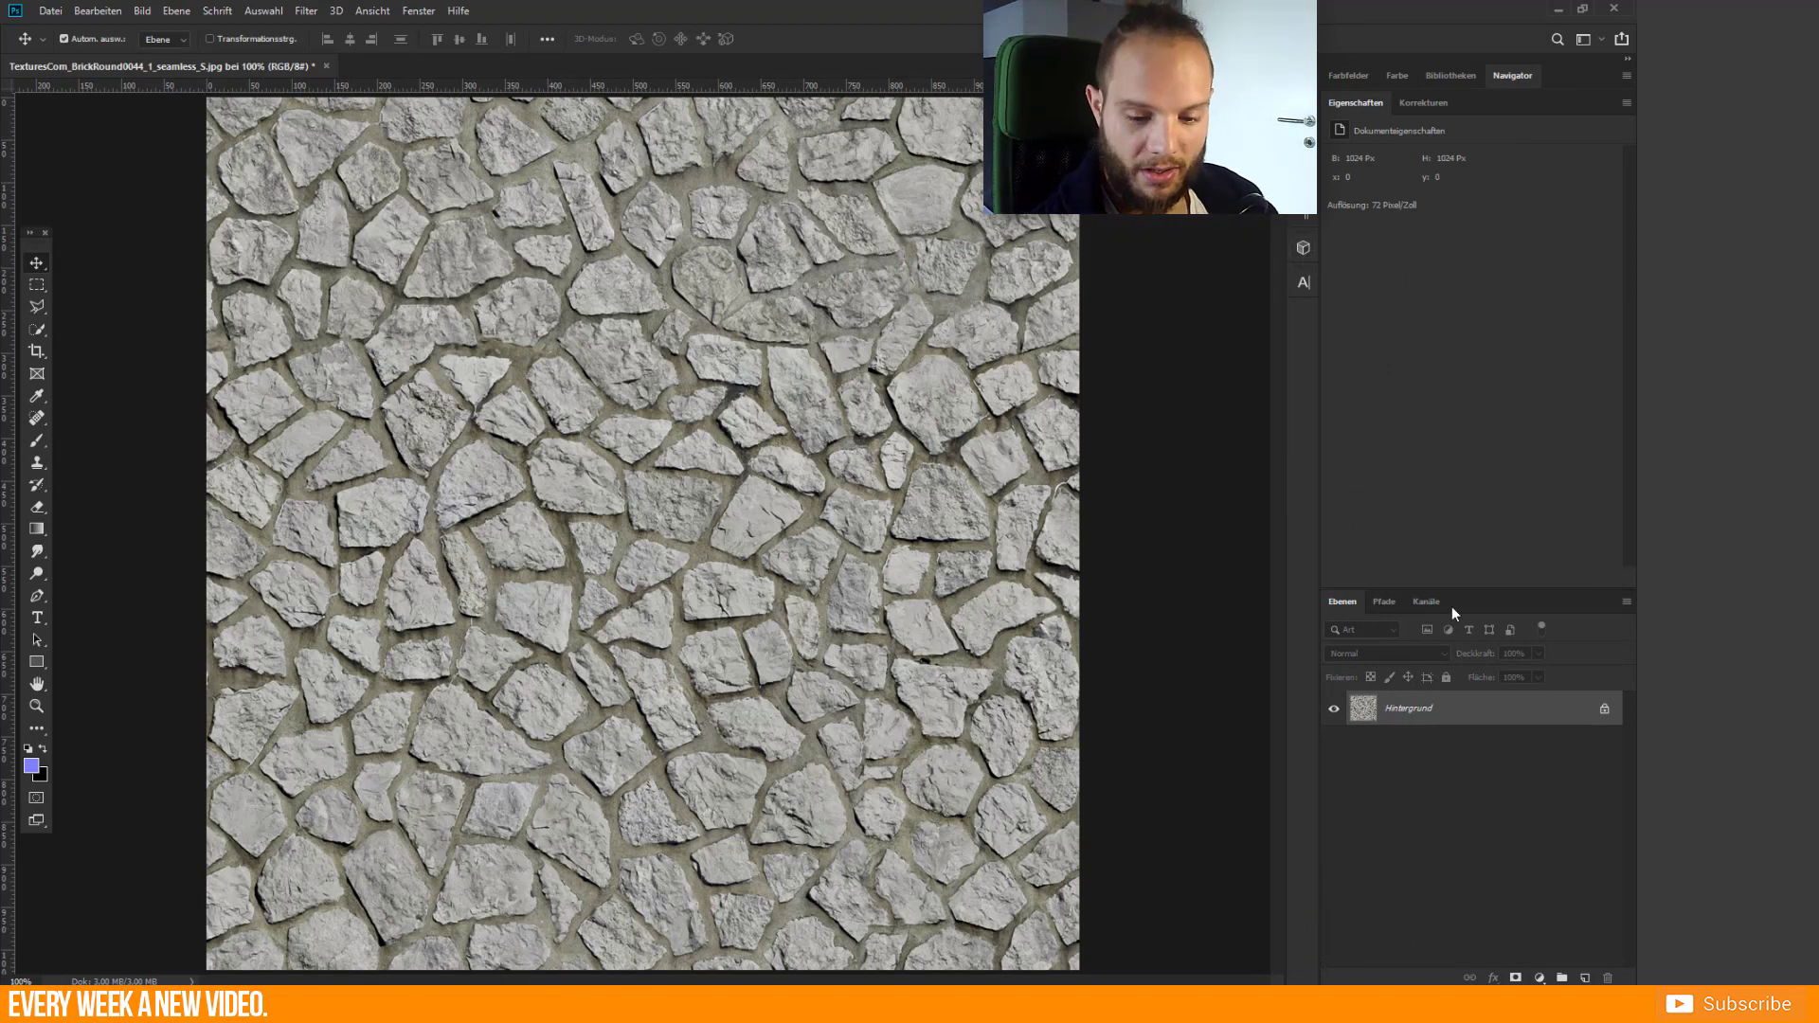
double_click(1458, 714)
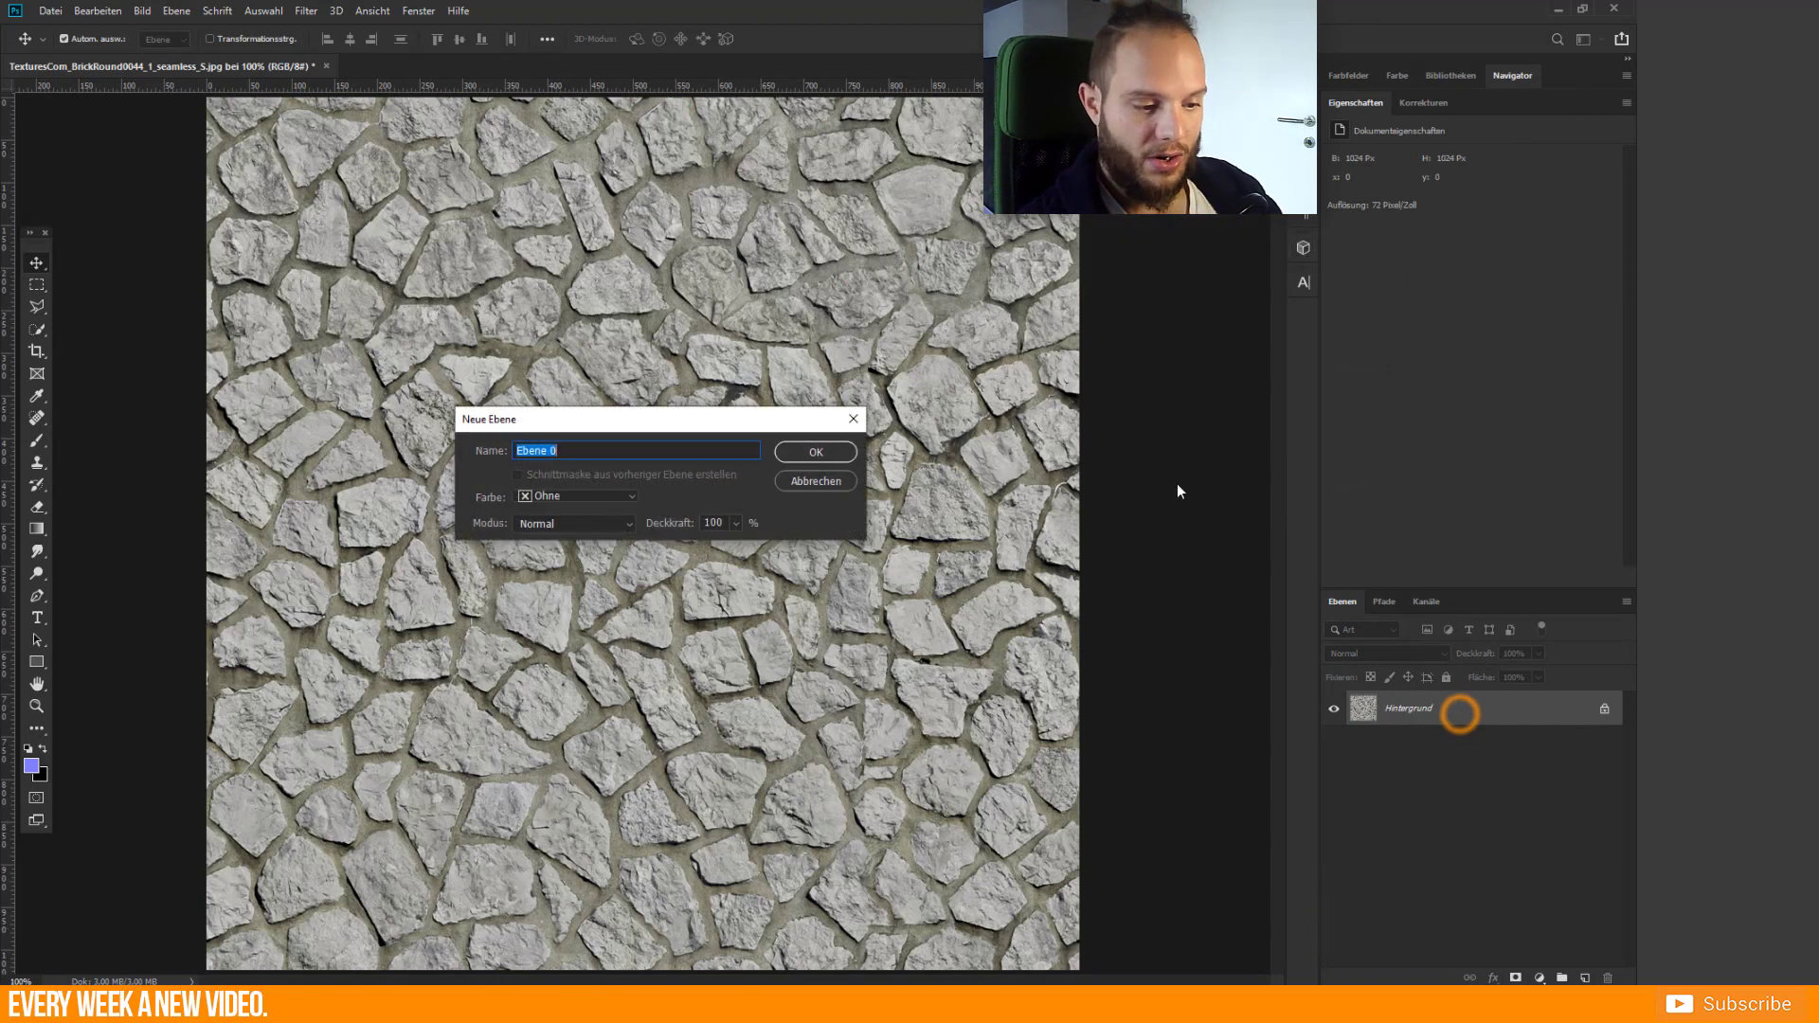
left_click(813, 455)
mouse_move(813, 1006)
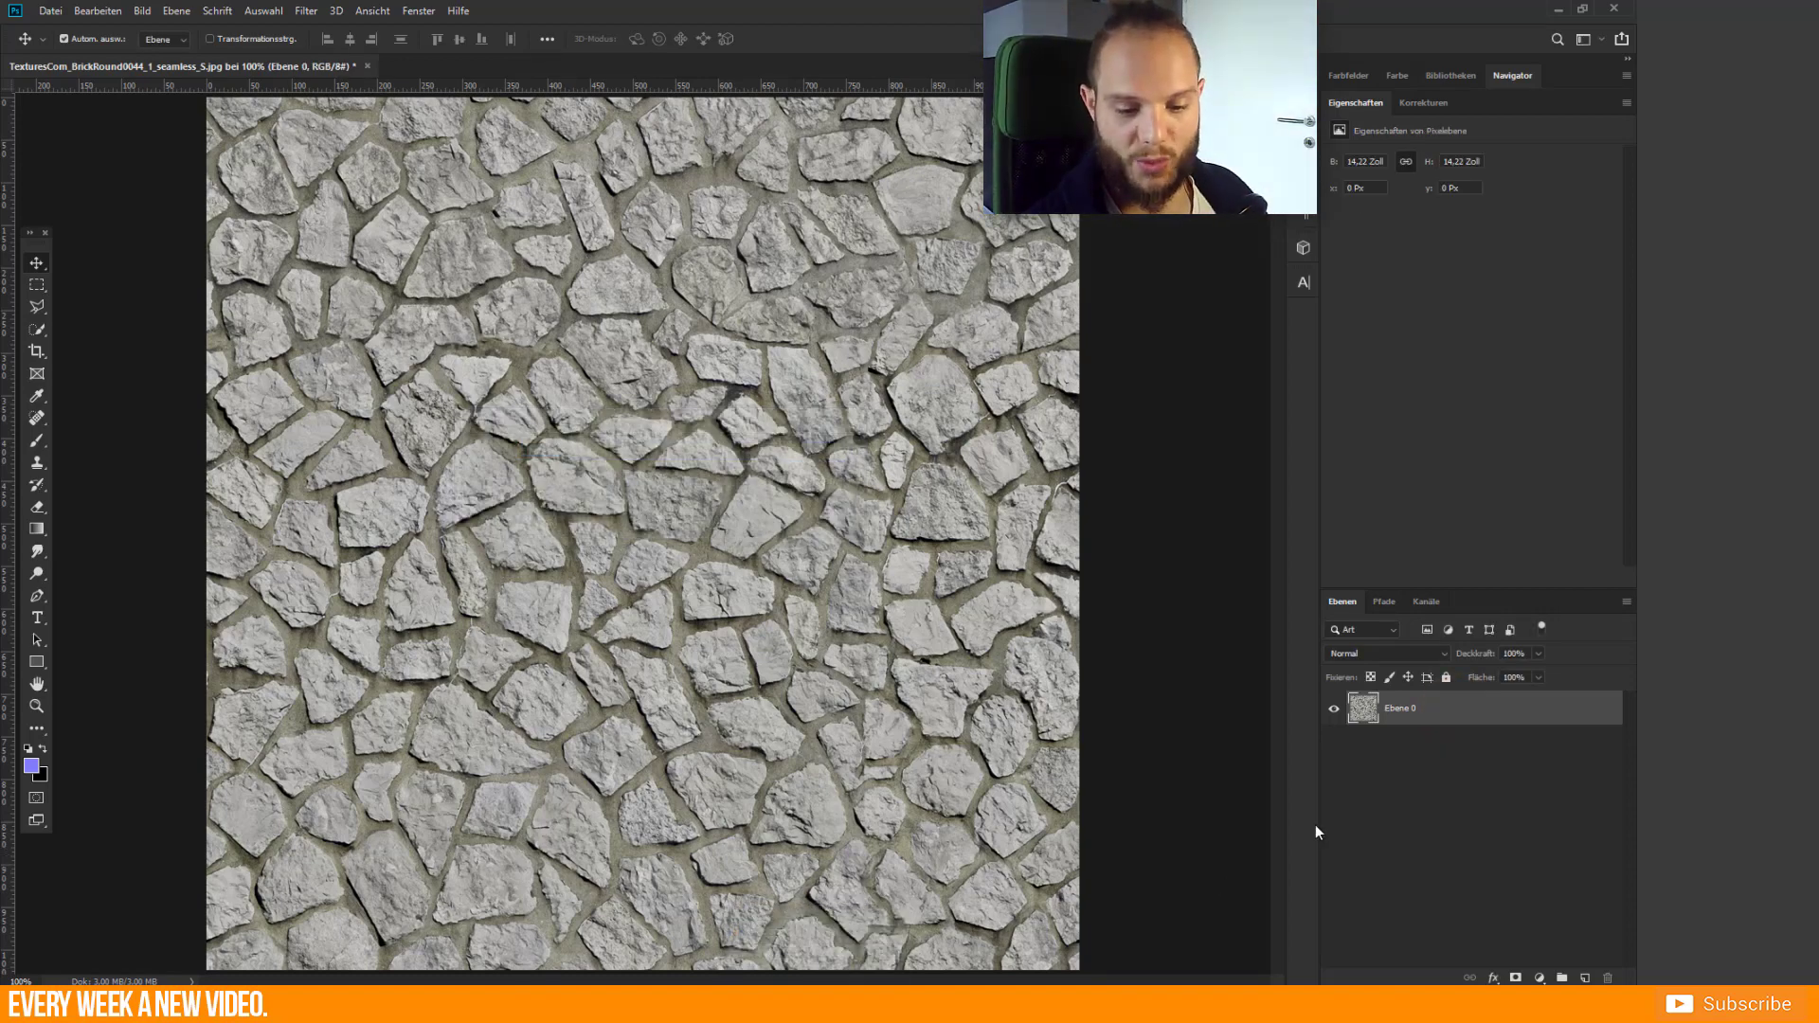
left_click_drag(1389, 725, 1412, 737)
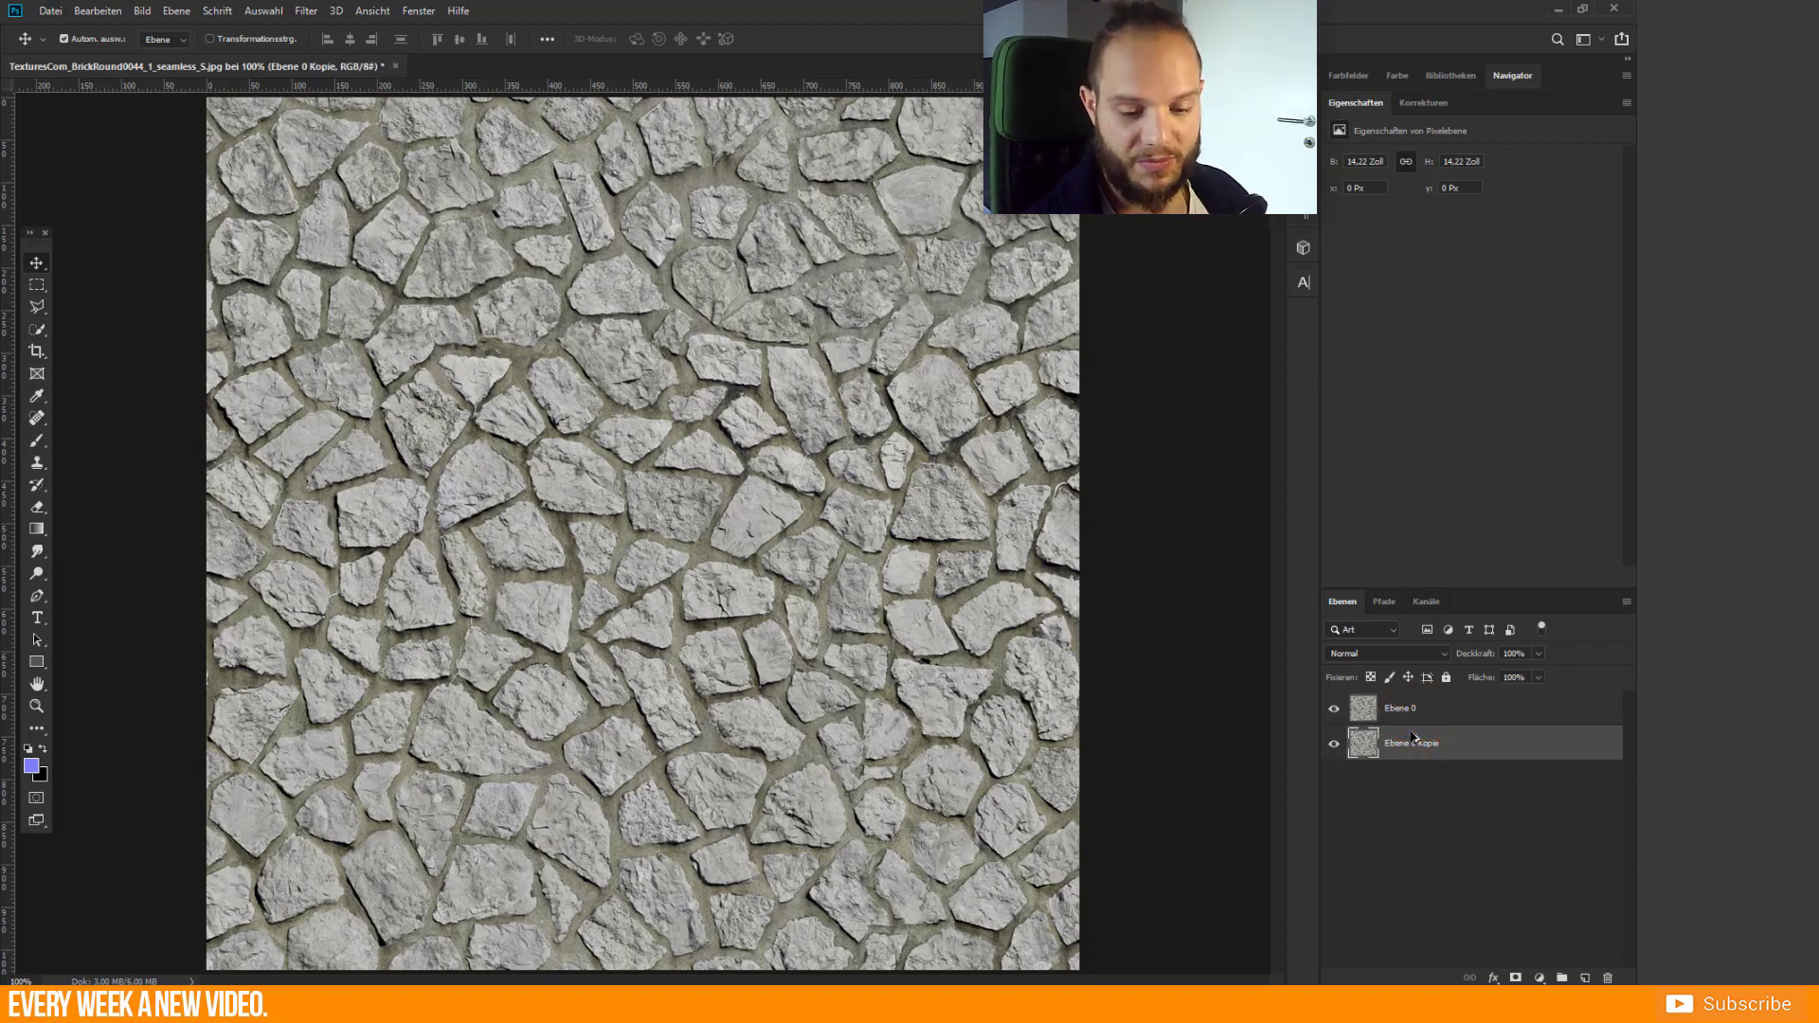
left_click(1426, 720)
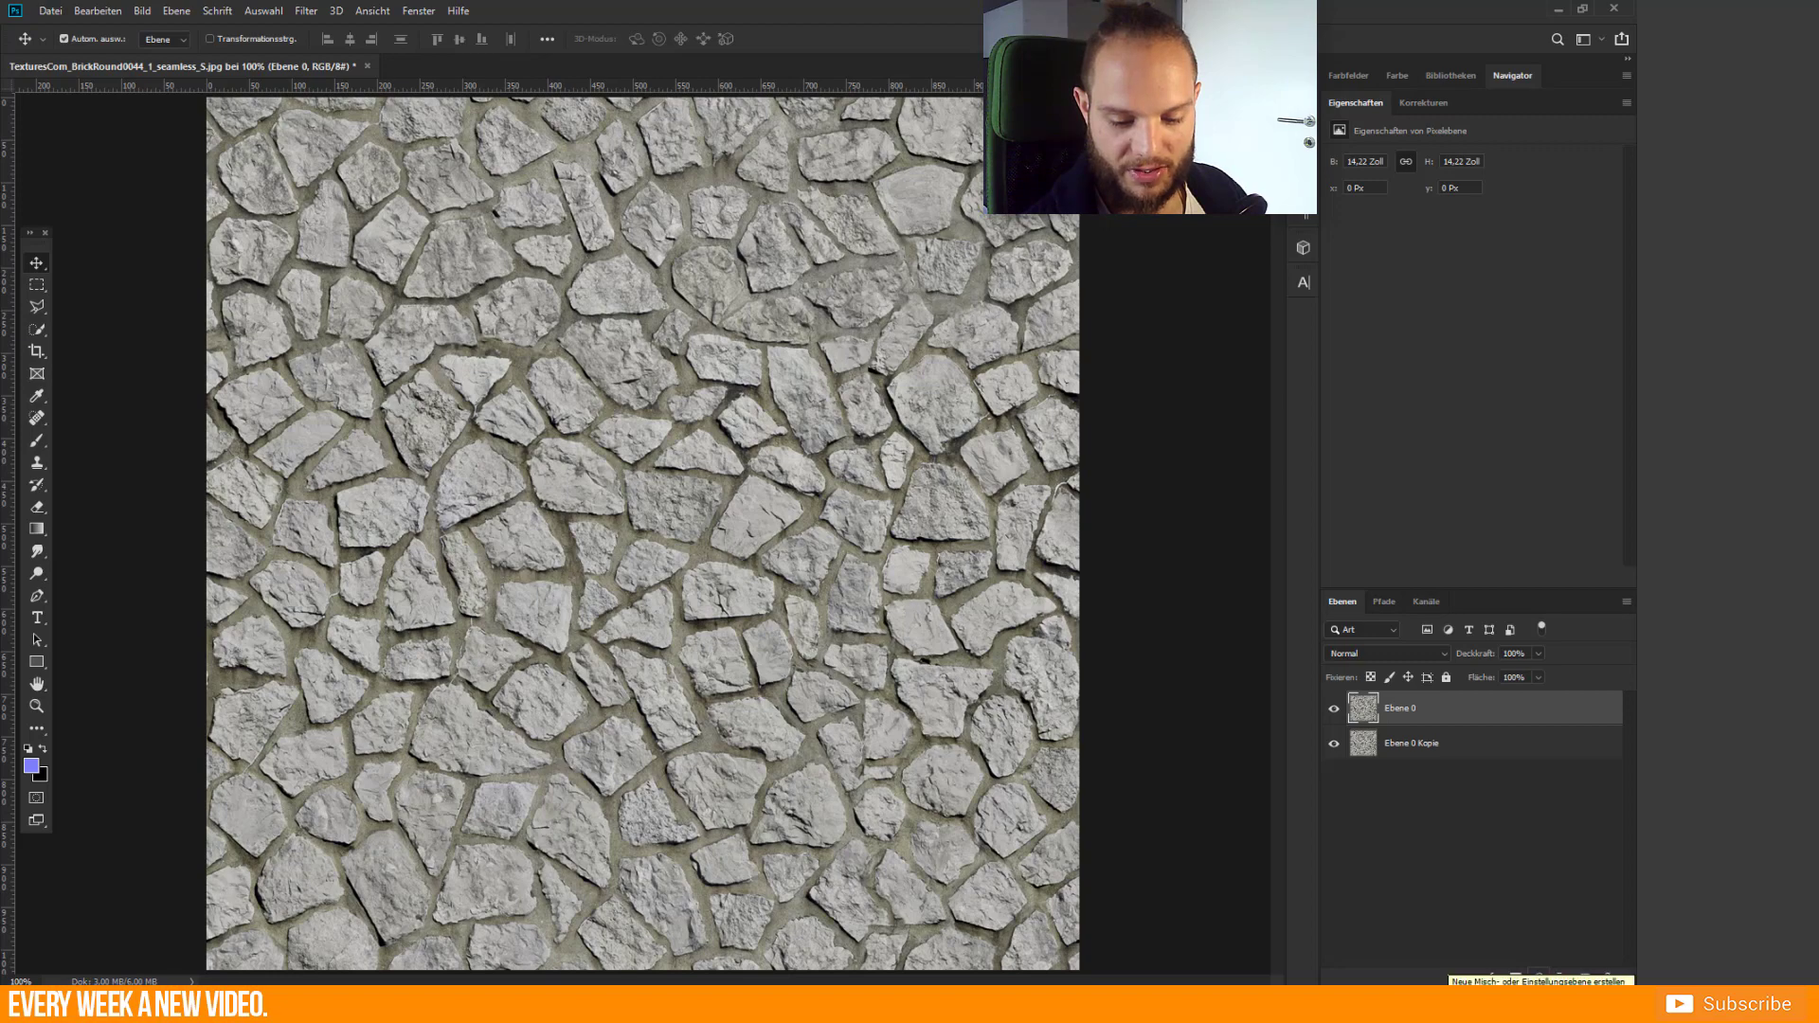
- Add a default Schwarzweiß adjustment layer to make the stone texture greyscale
left_click(1539, 977)
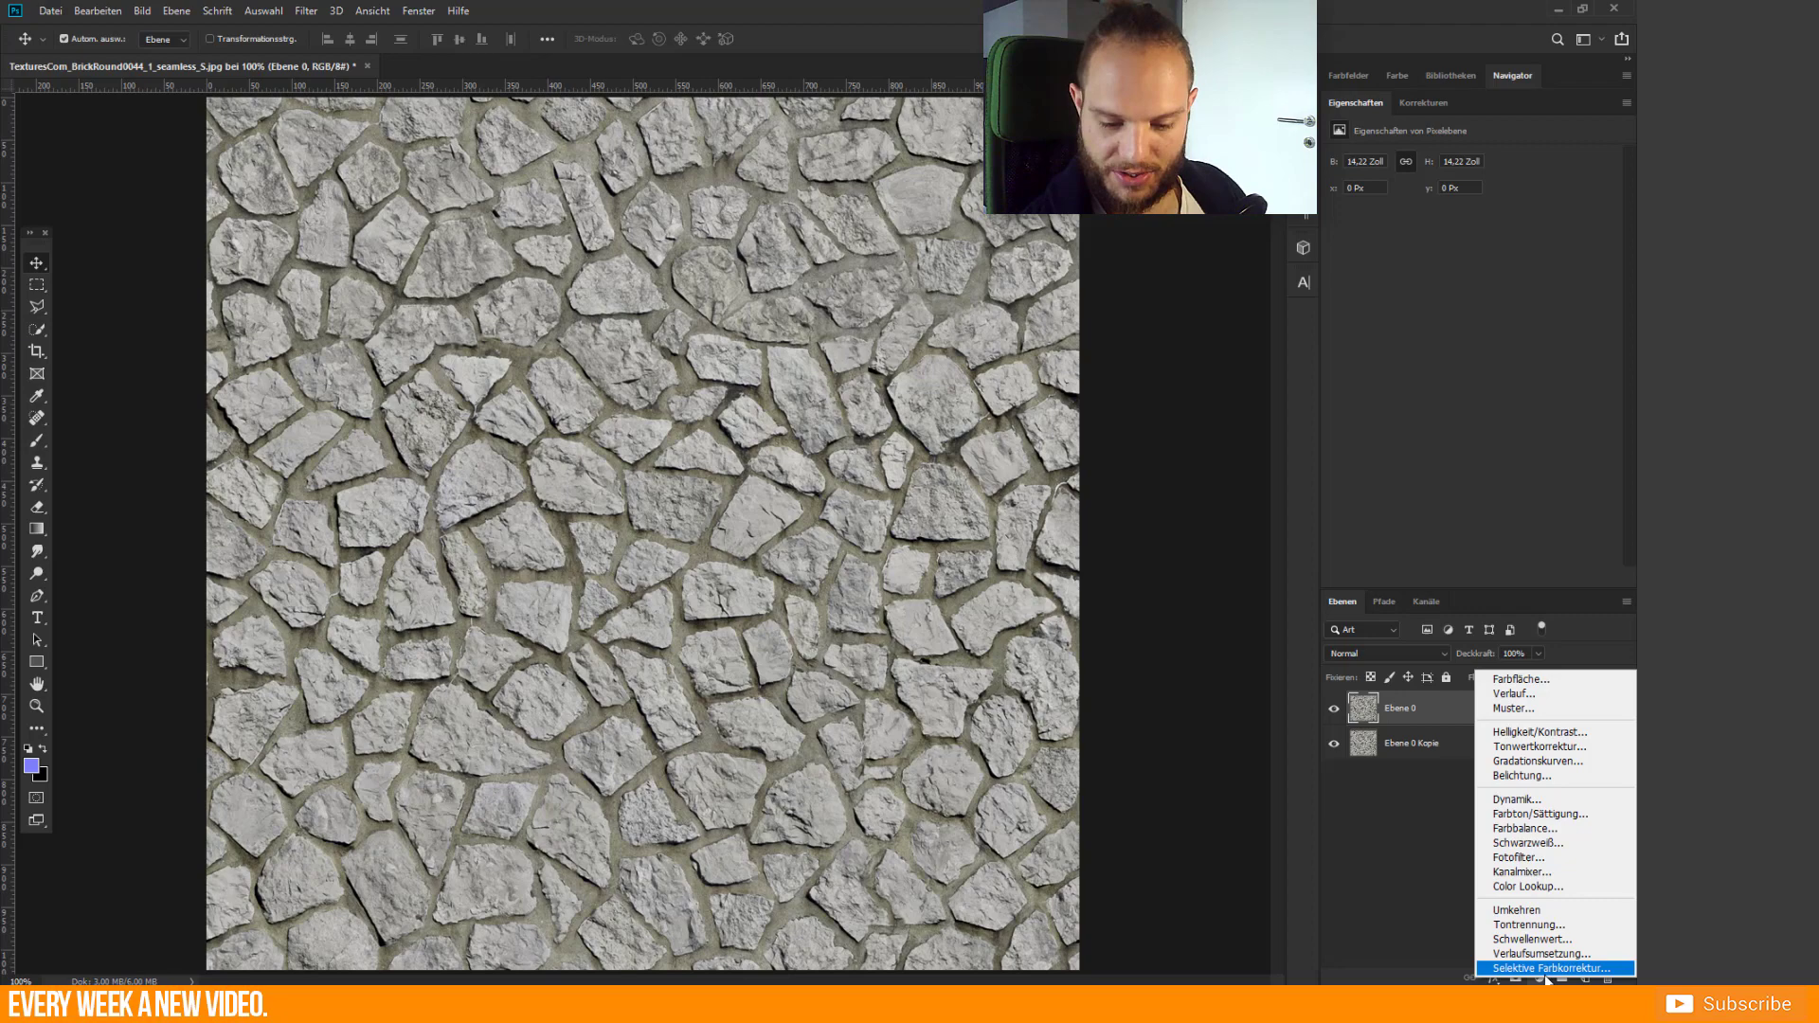
left_click(1527, 845)
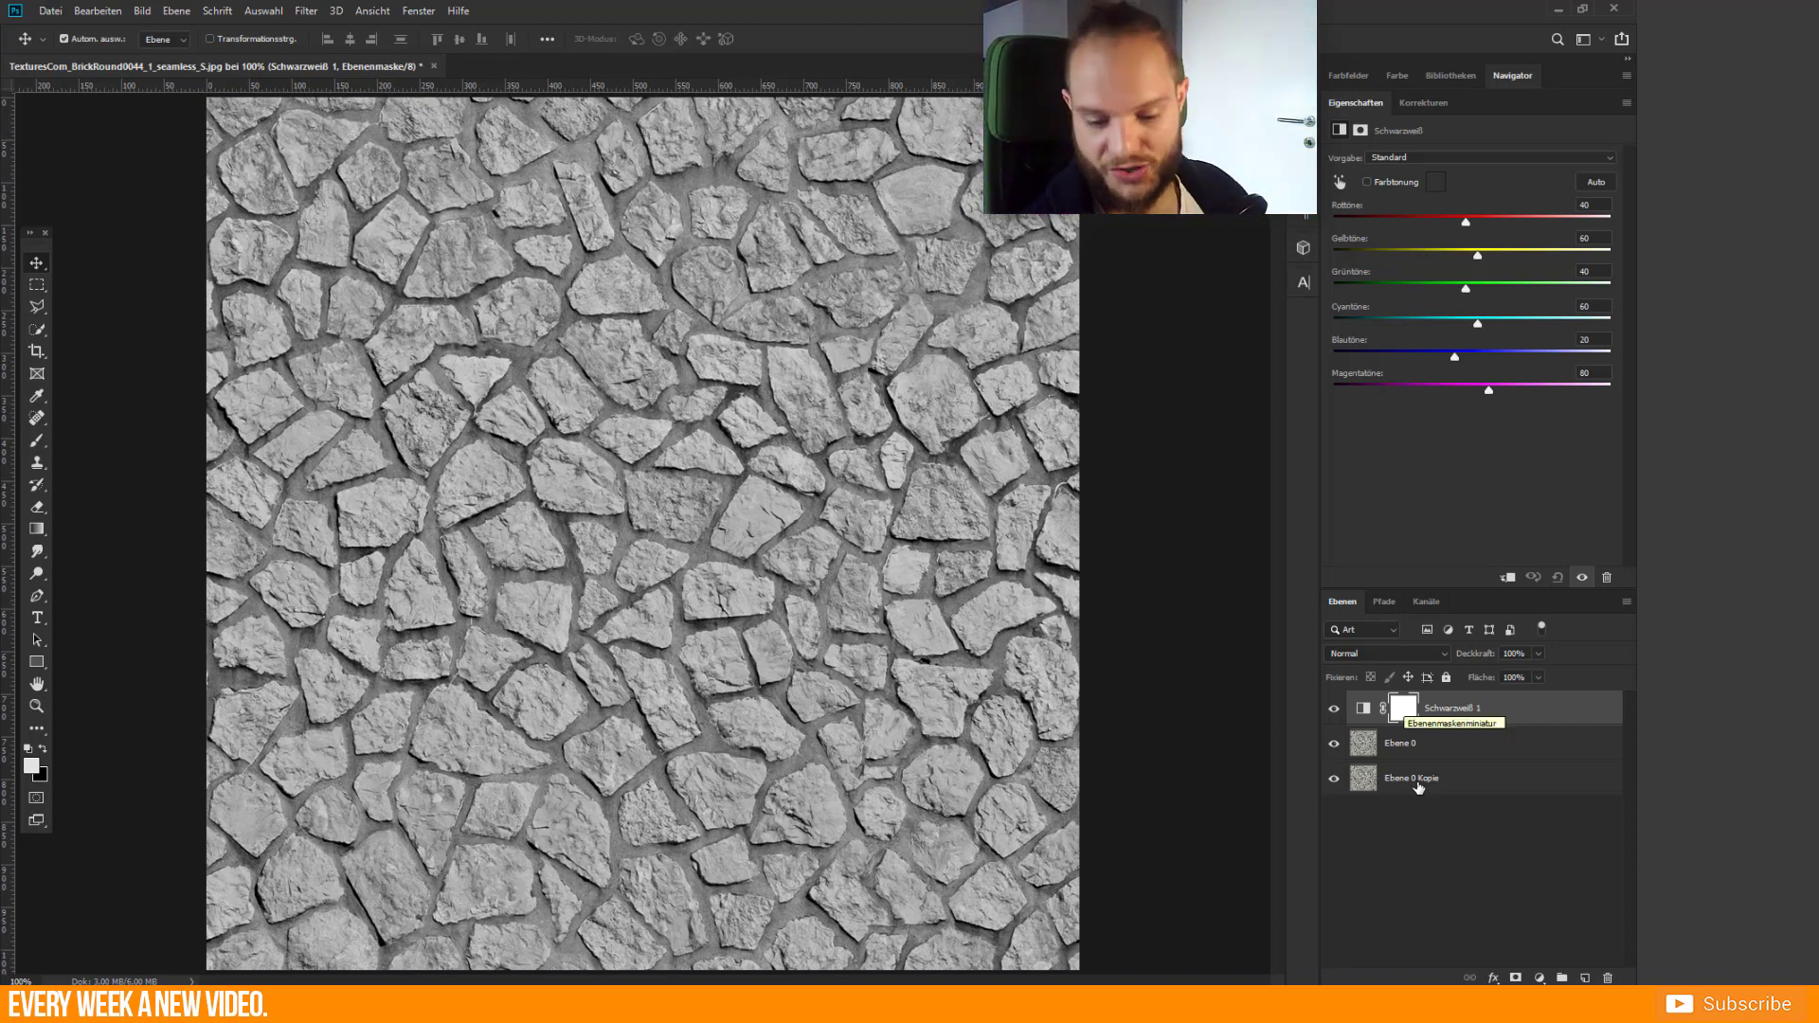
left_click(1483, 891)
left_click(1541, 977)
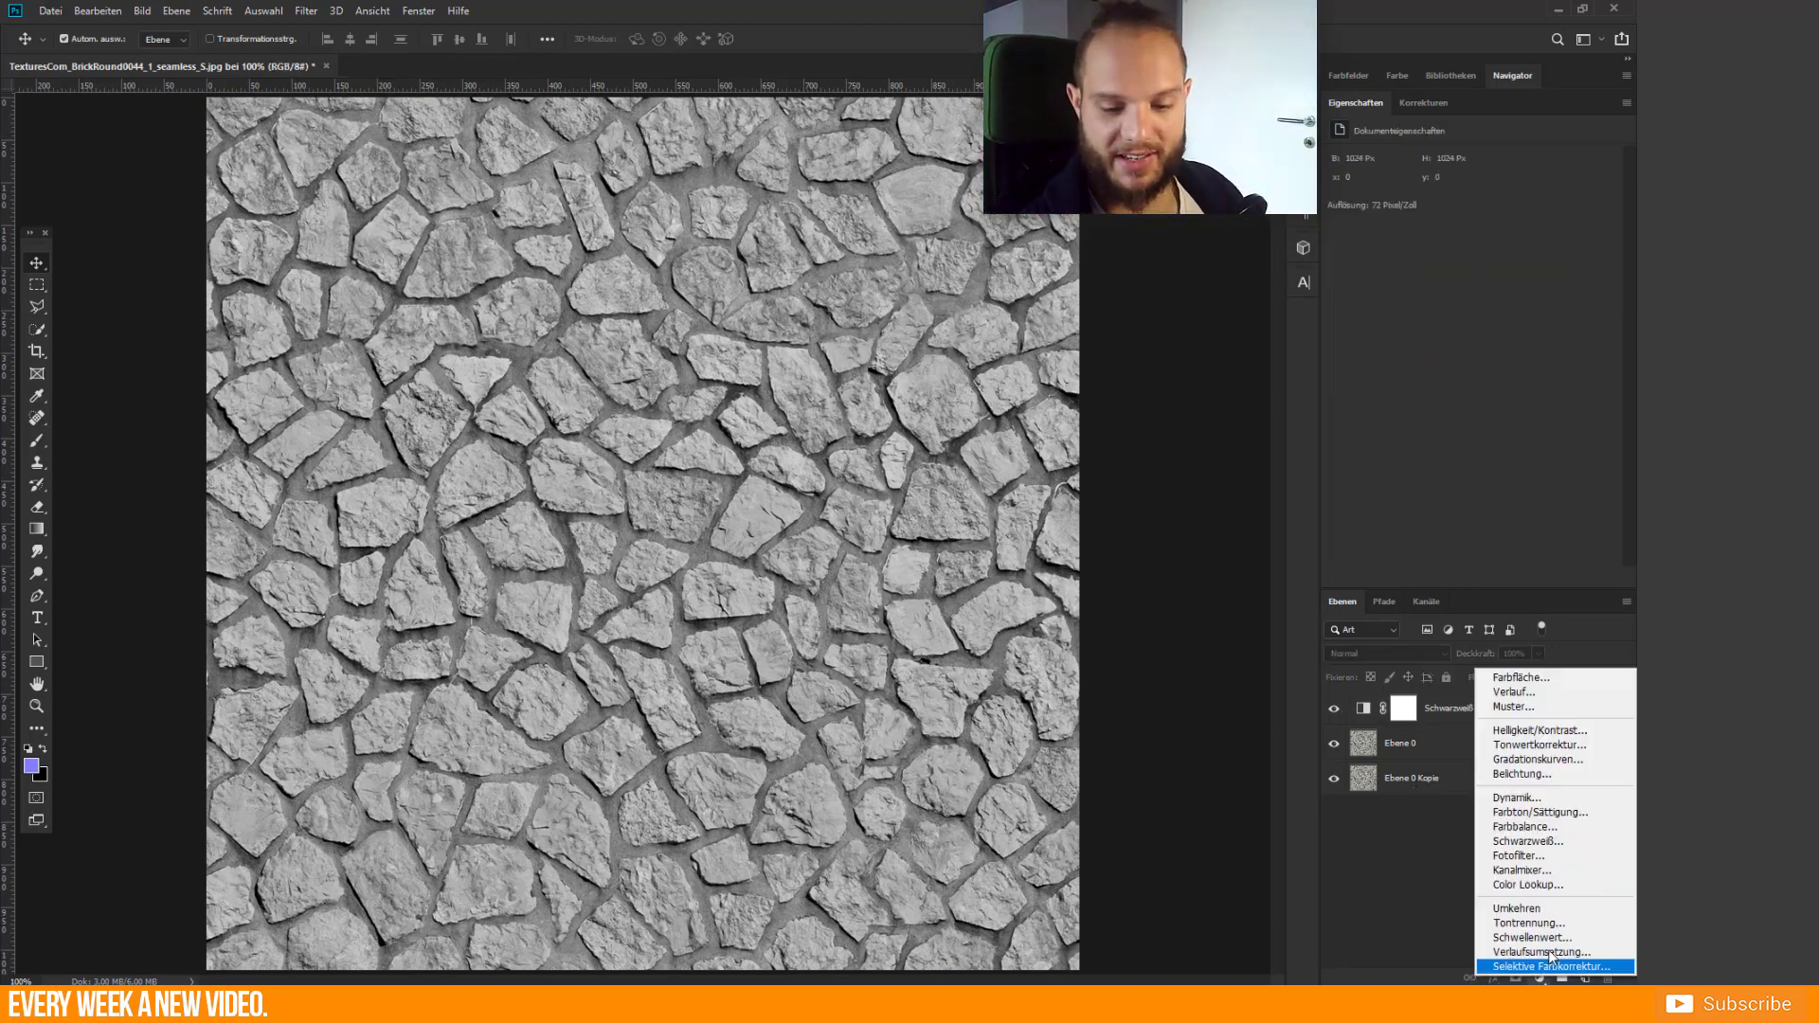
- Add a Tonwertkorrektur layer with black input 101 and white input 187
left_click(1555, 745)
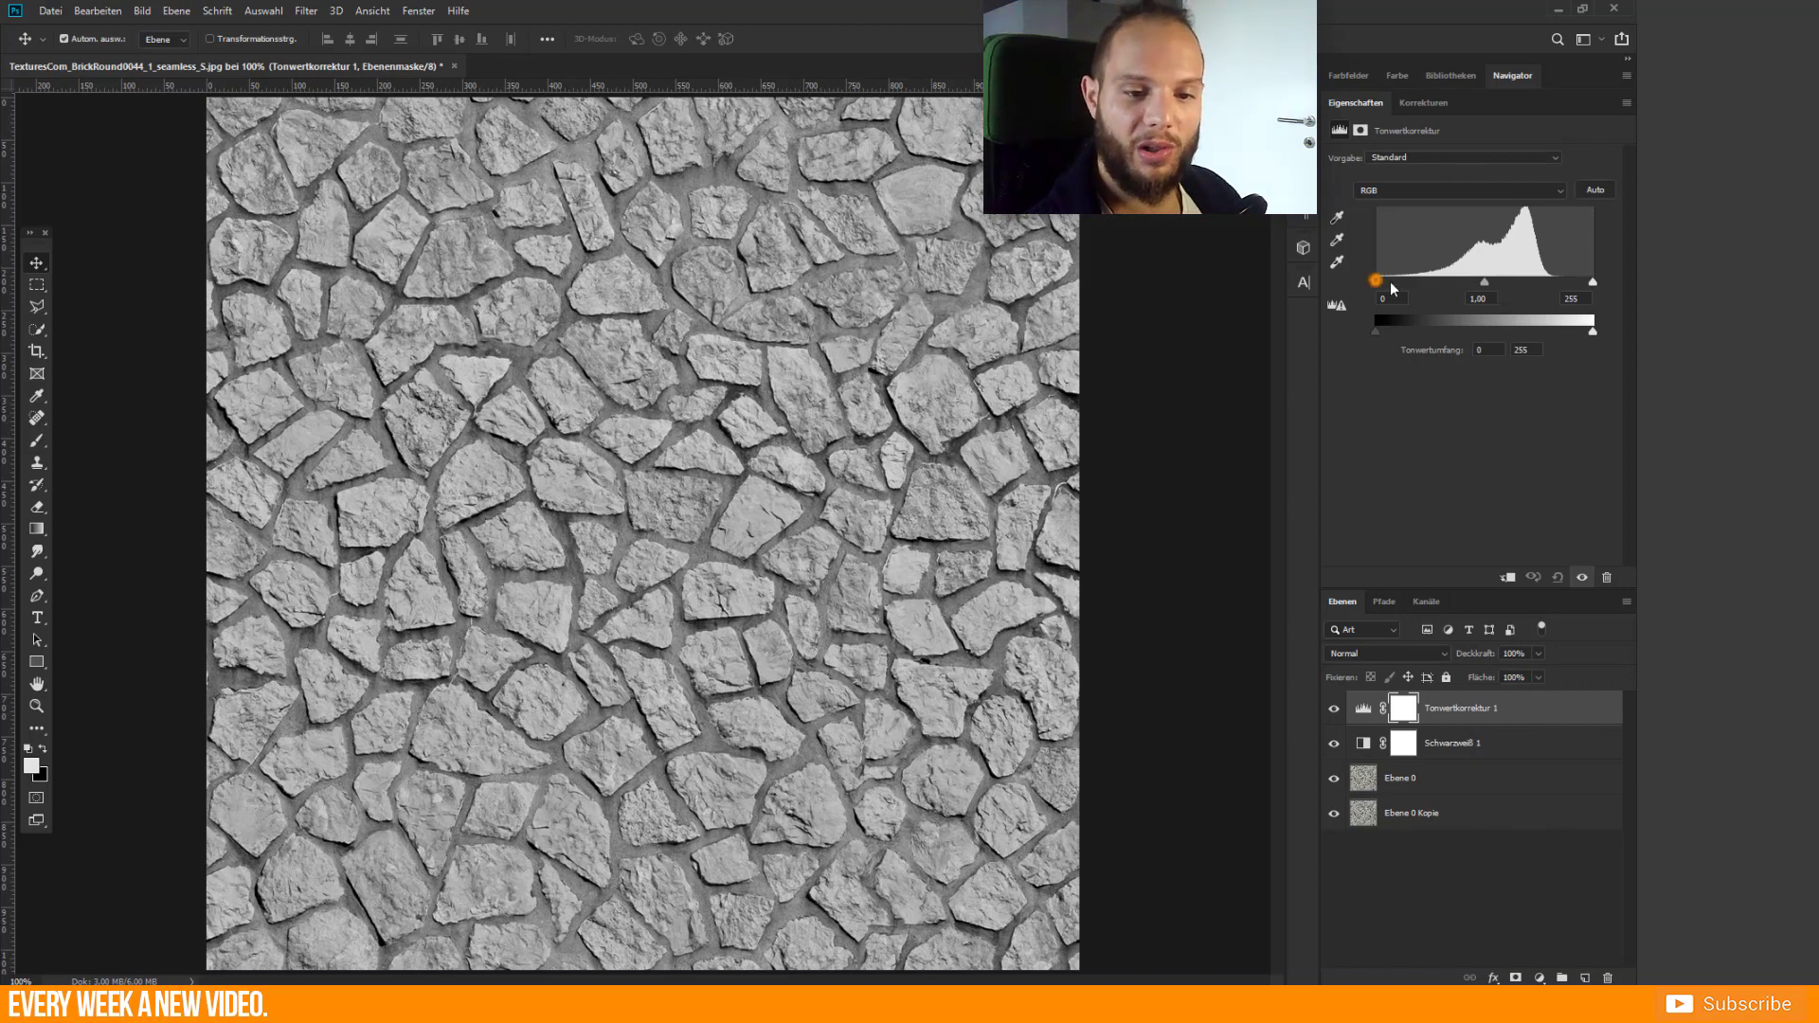
left_click_drag(1390, 282, 1465, 281)
left_click_drag(1593, 281, 1537, 285)
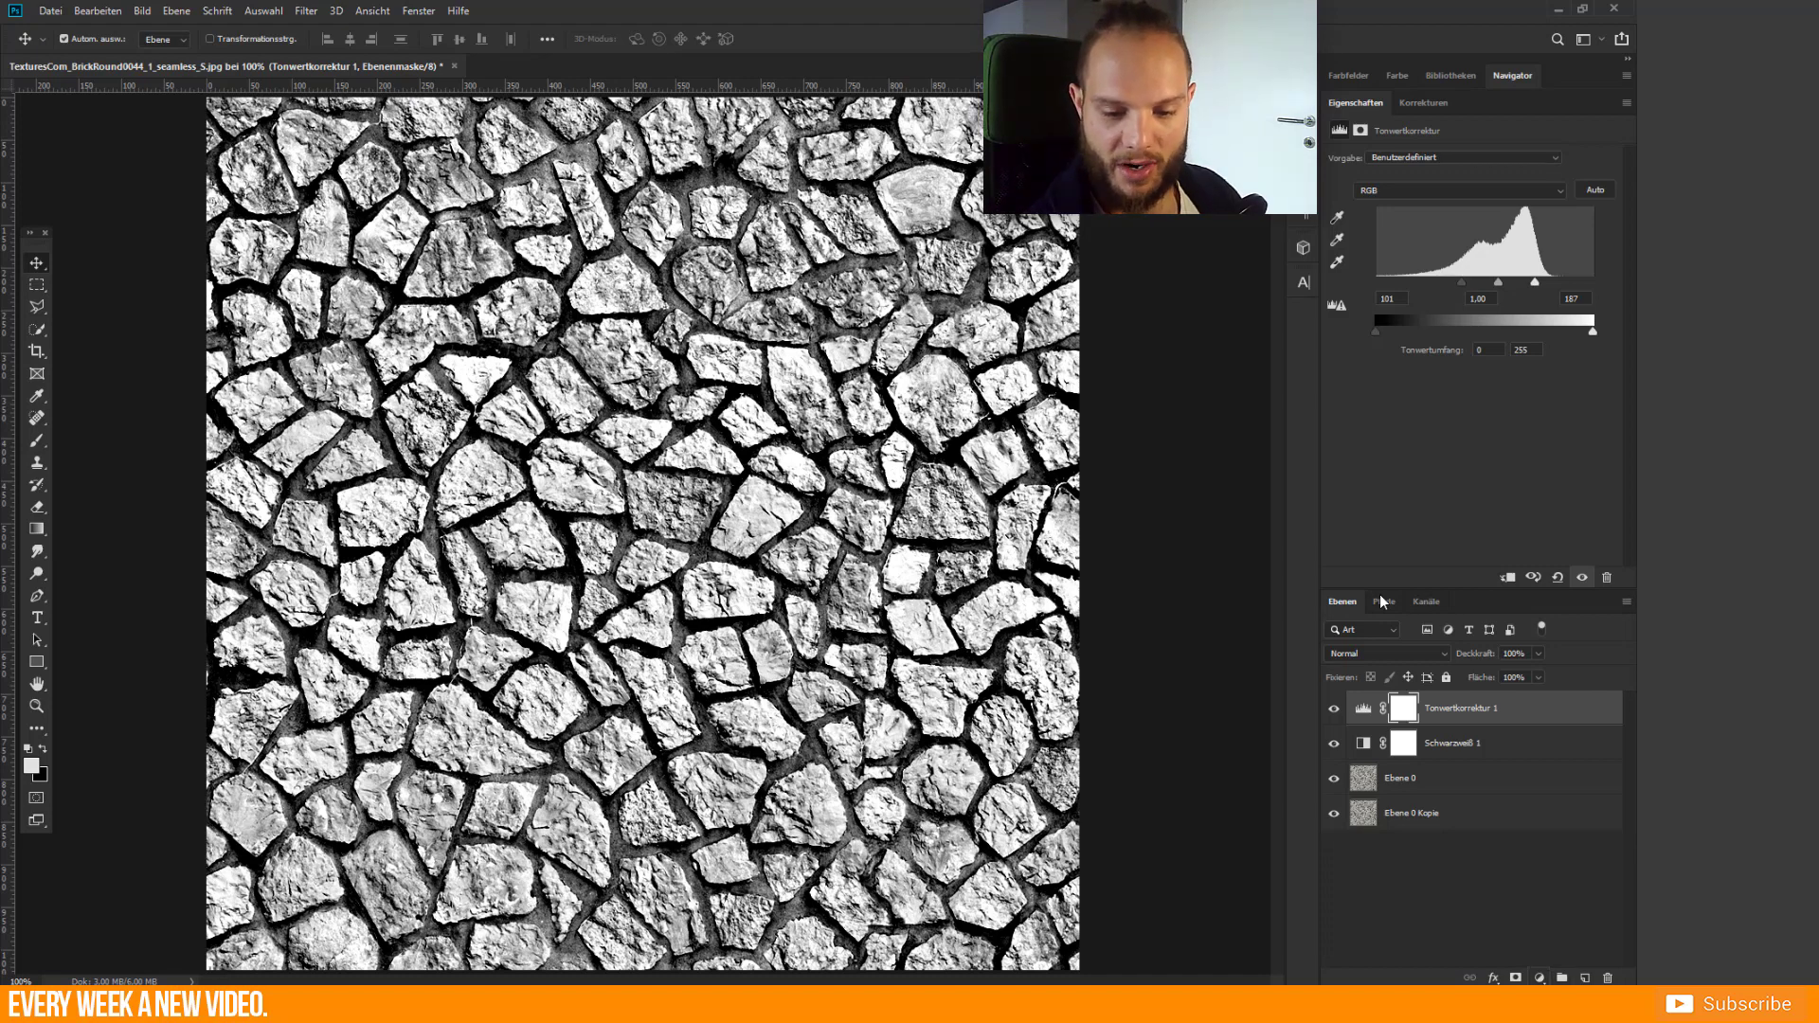
left_click(1539, 978)
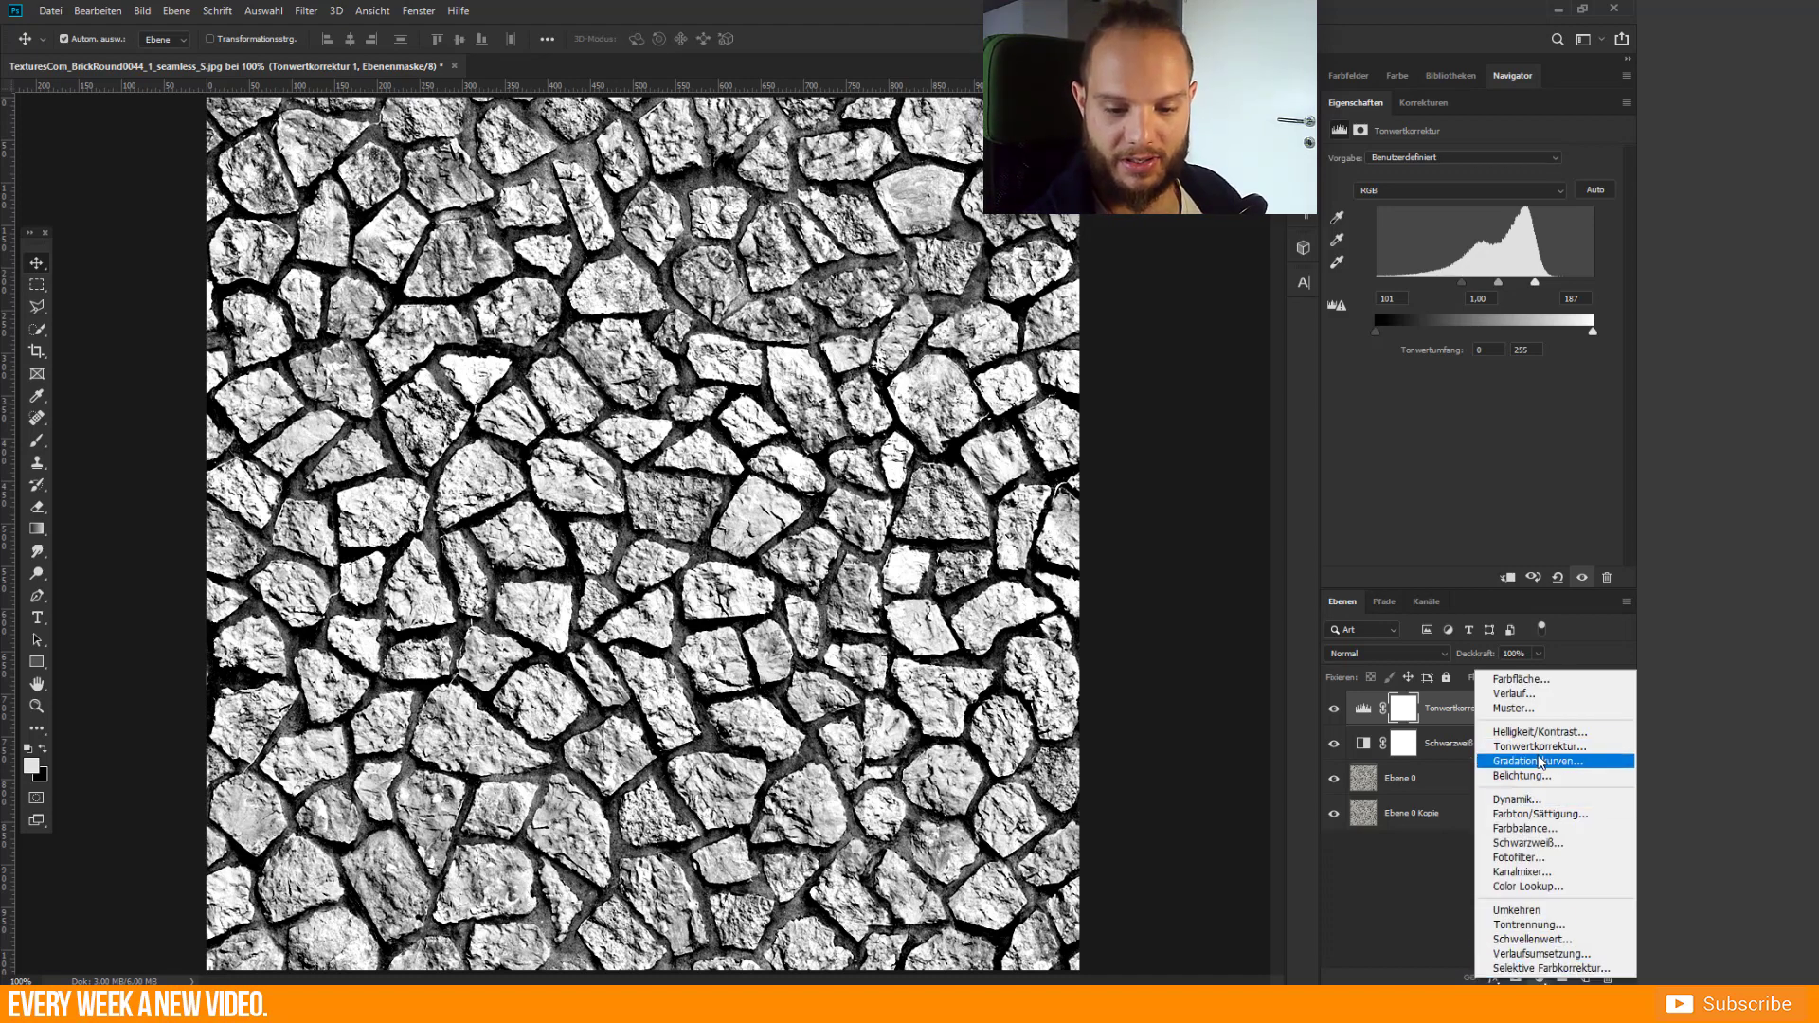
- Add a Gradationskurven layer lifting input 127 to output 197
left_click(1539, 763)
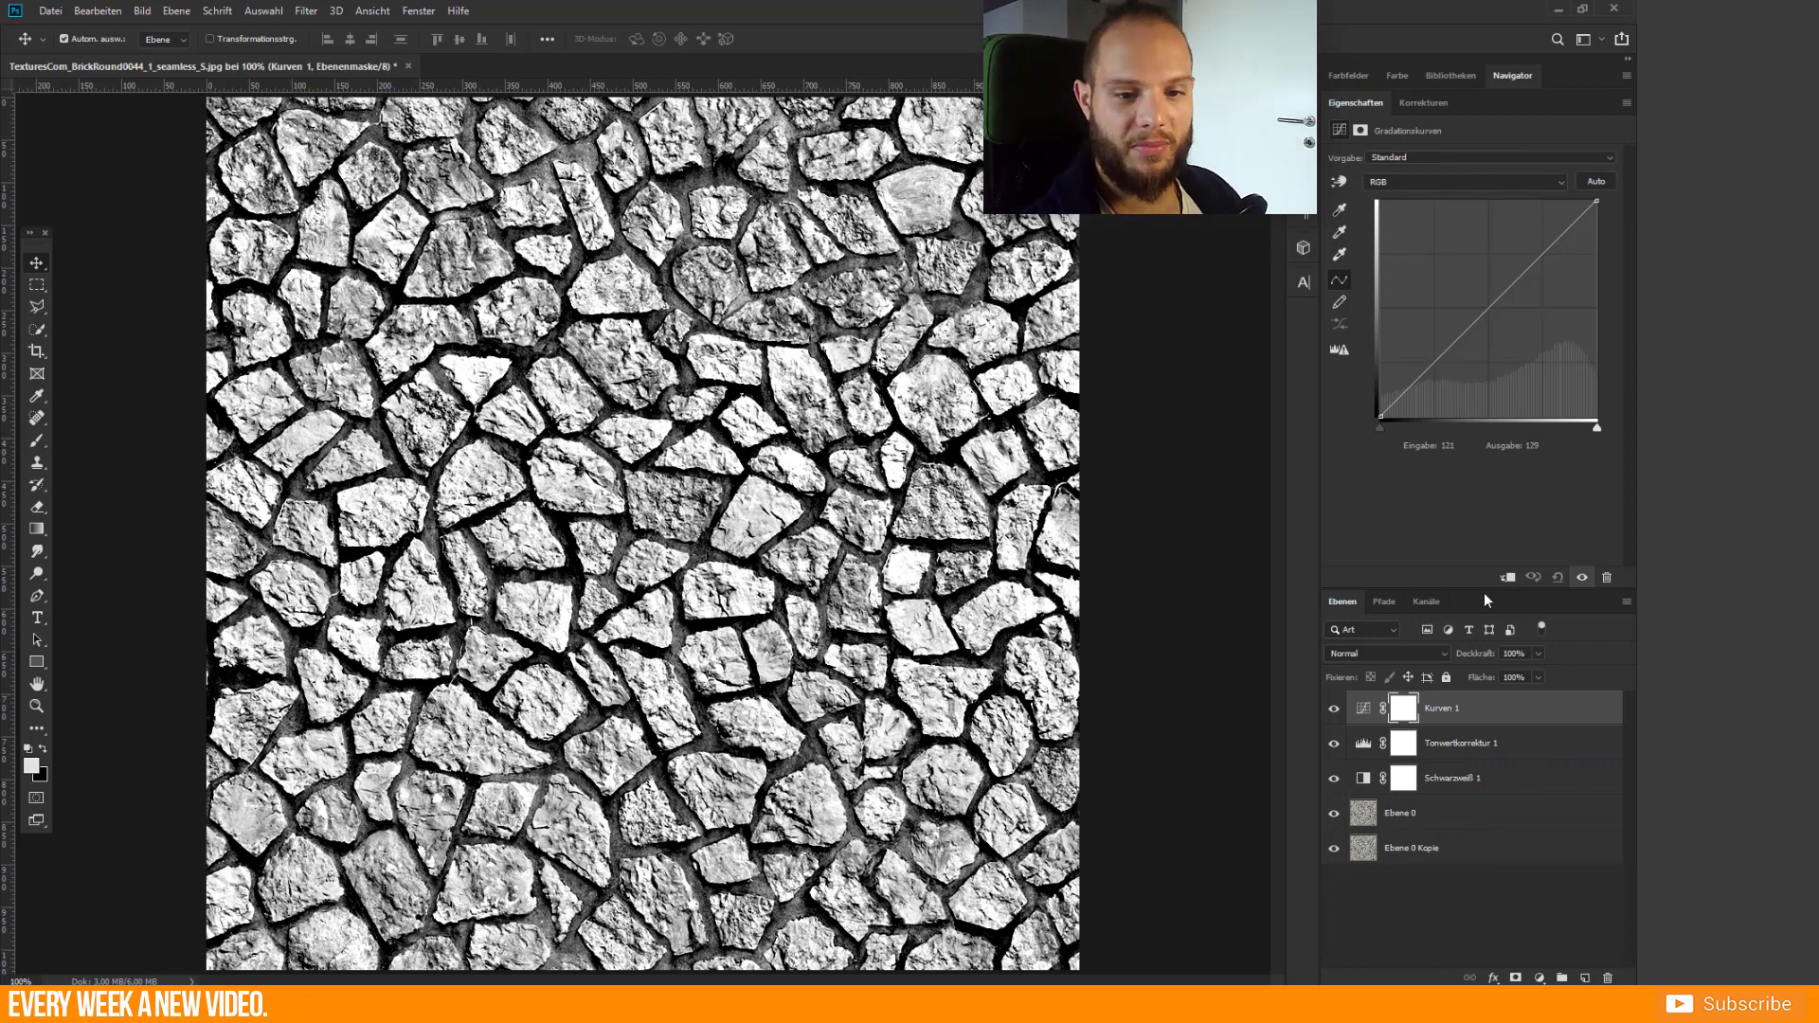
left_click_drag(1487, 309, 1489, 251)
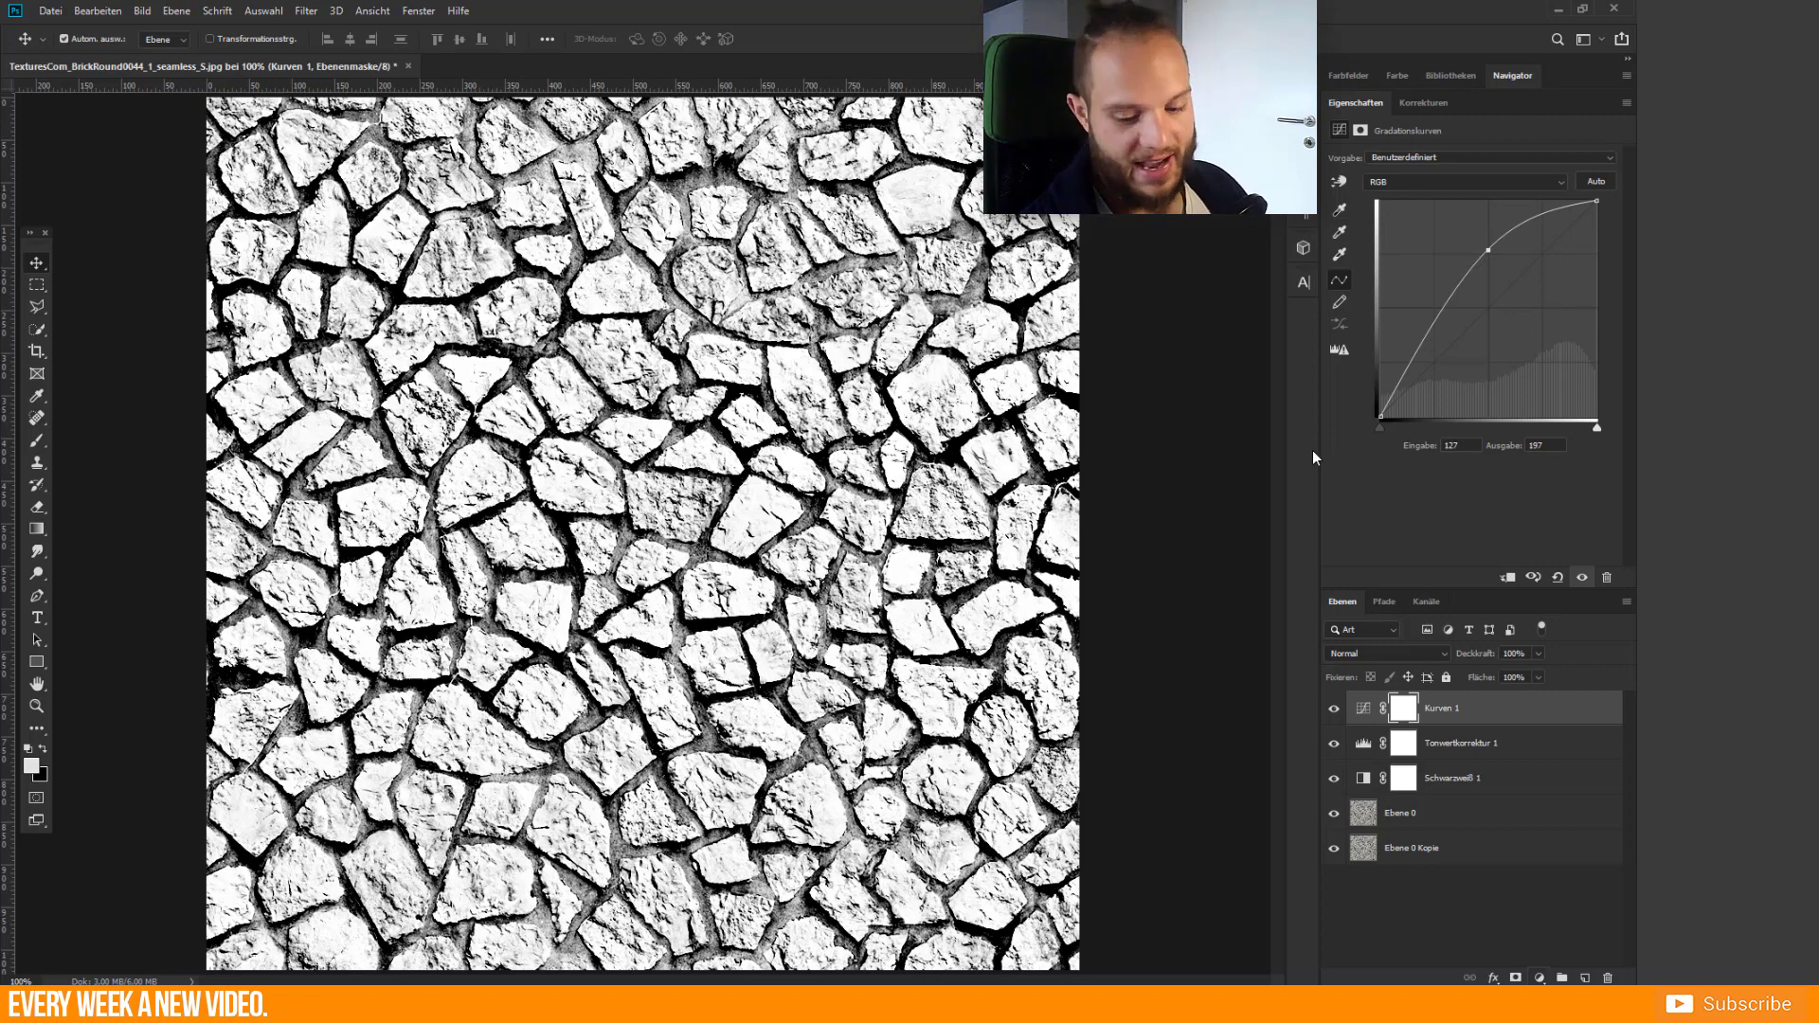
left_click(1539, 978)
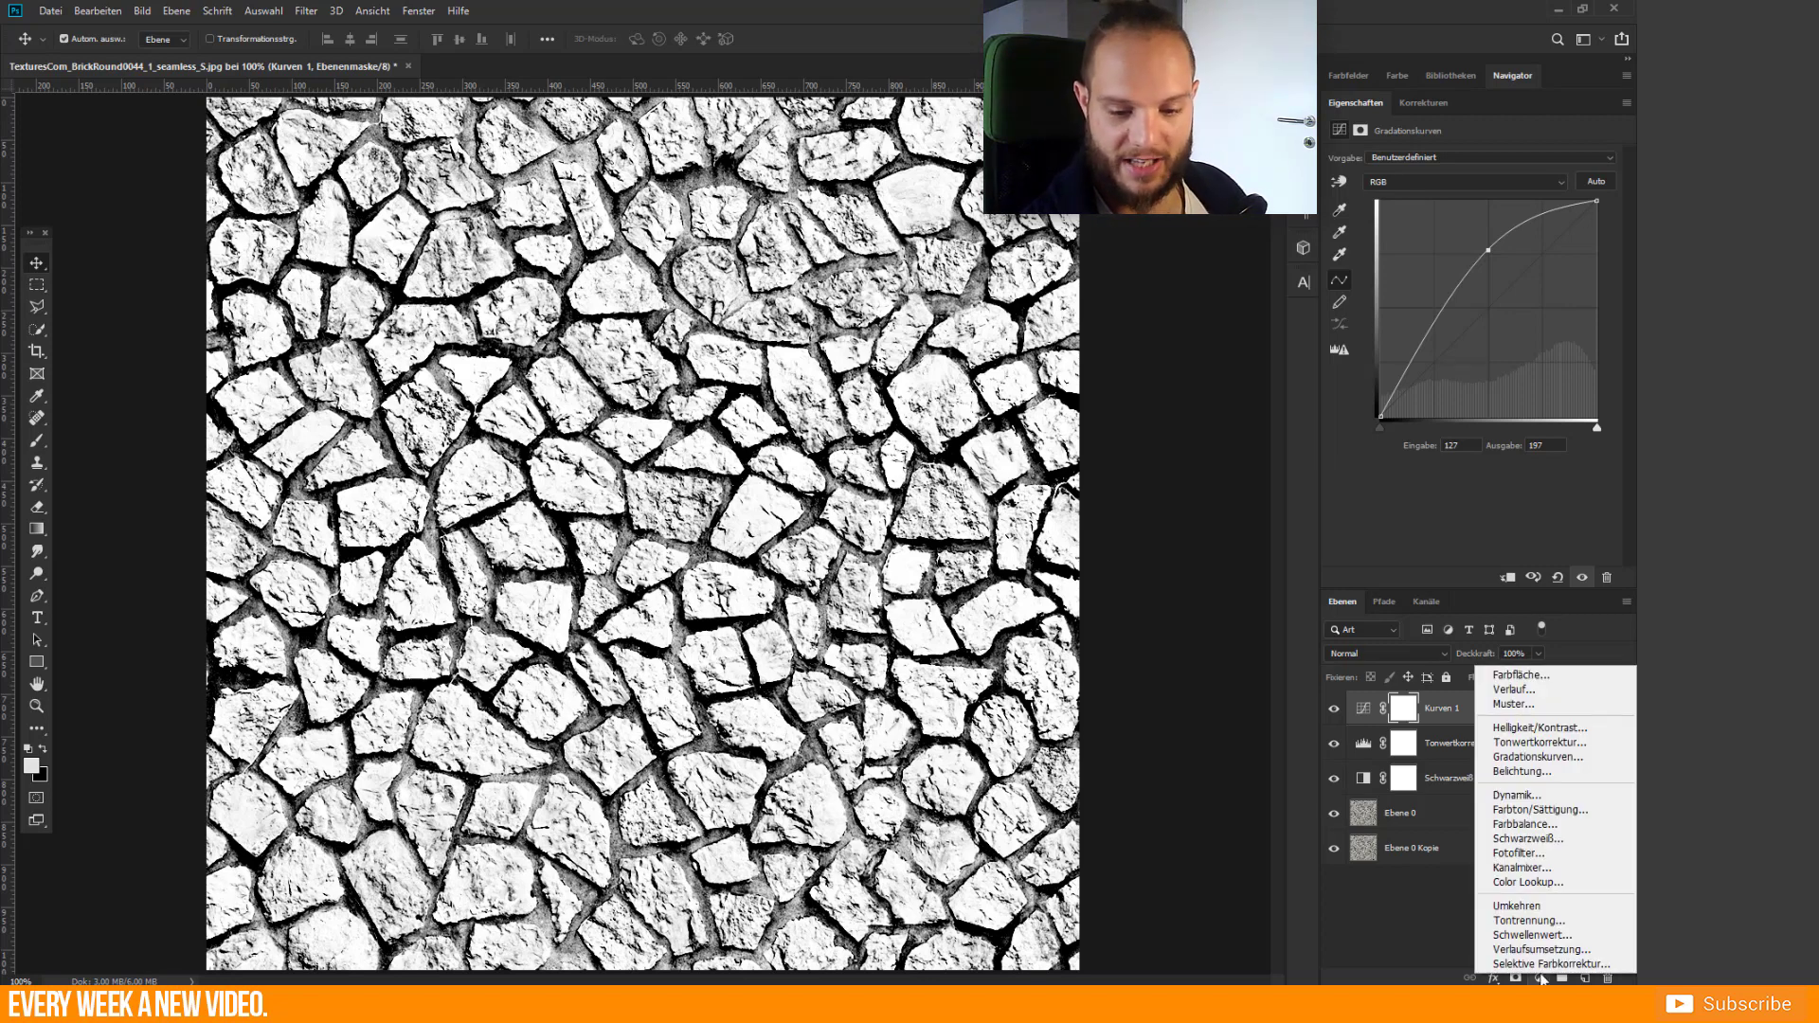
- Add a Belichtung adjustment layer with exposure set to +0,12
left_click(1534, 773)
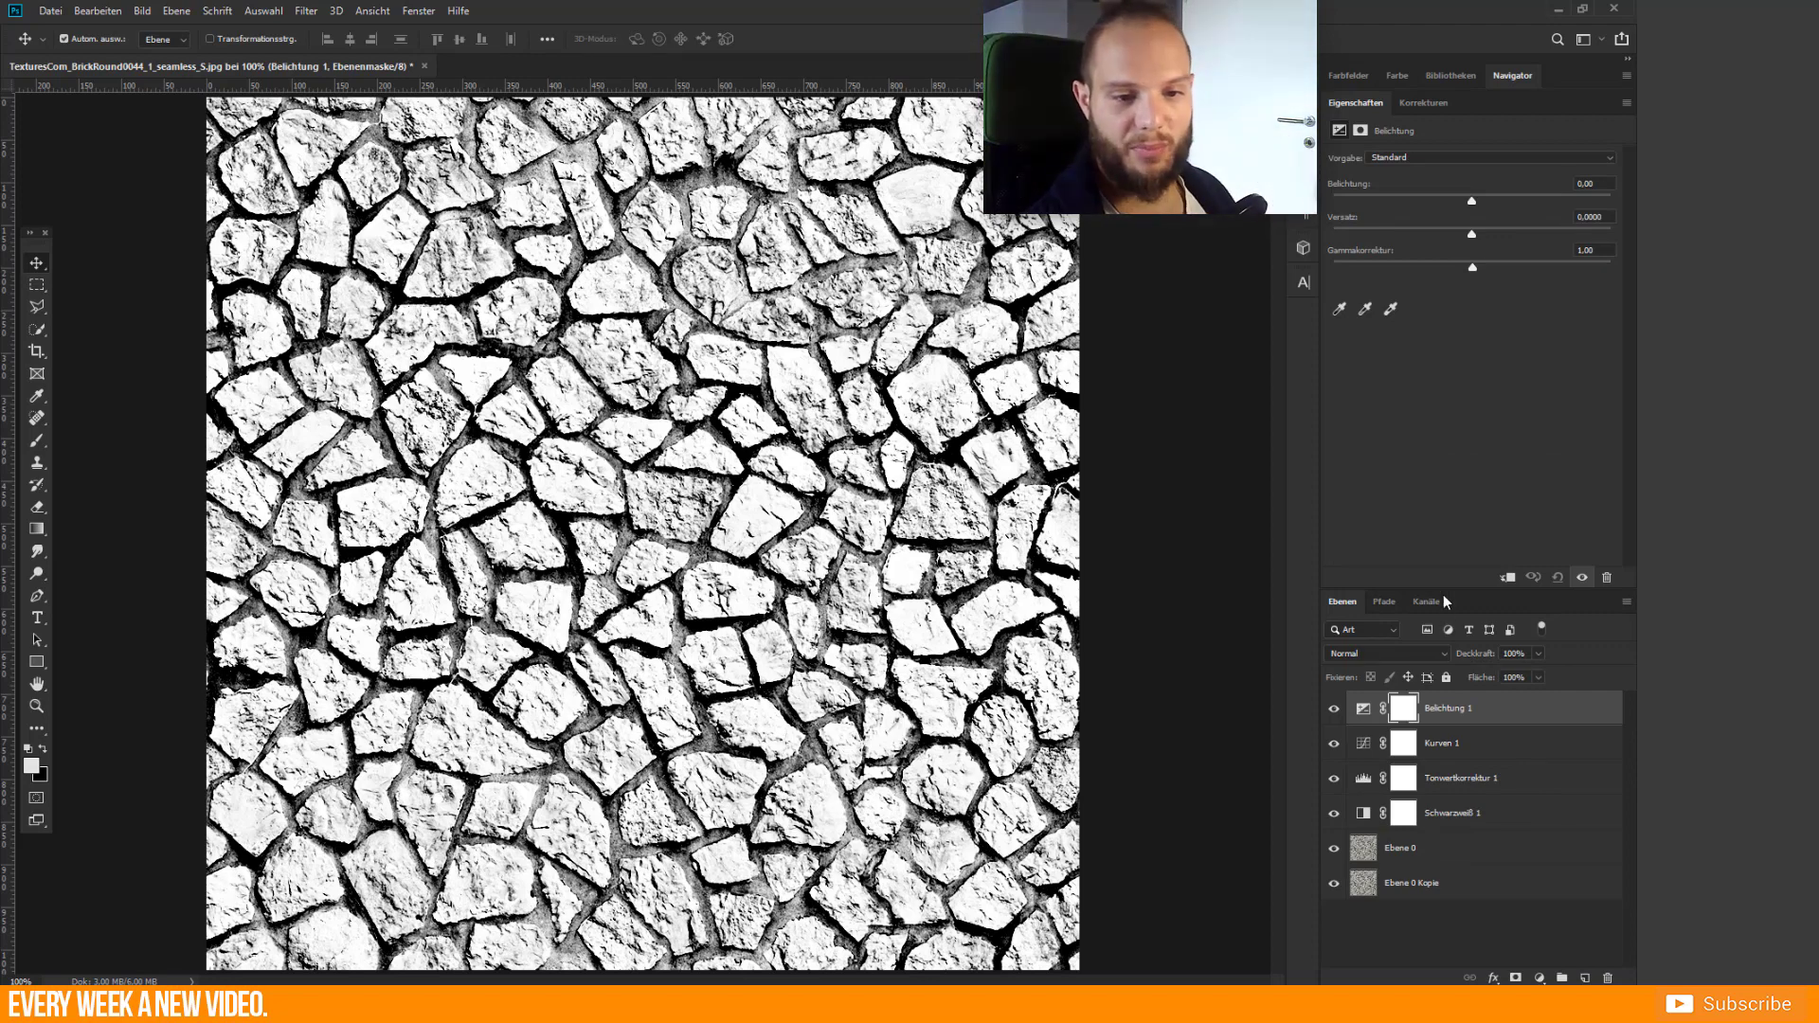
mouse_move(1471, 201)
left_mouse_down()
mouse_move(1487, 202)
mouse_move(1471, 204)
left_mouse_up()
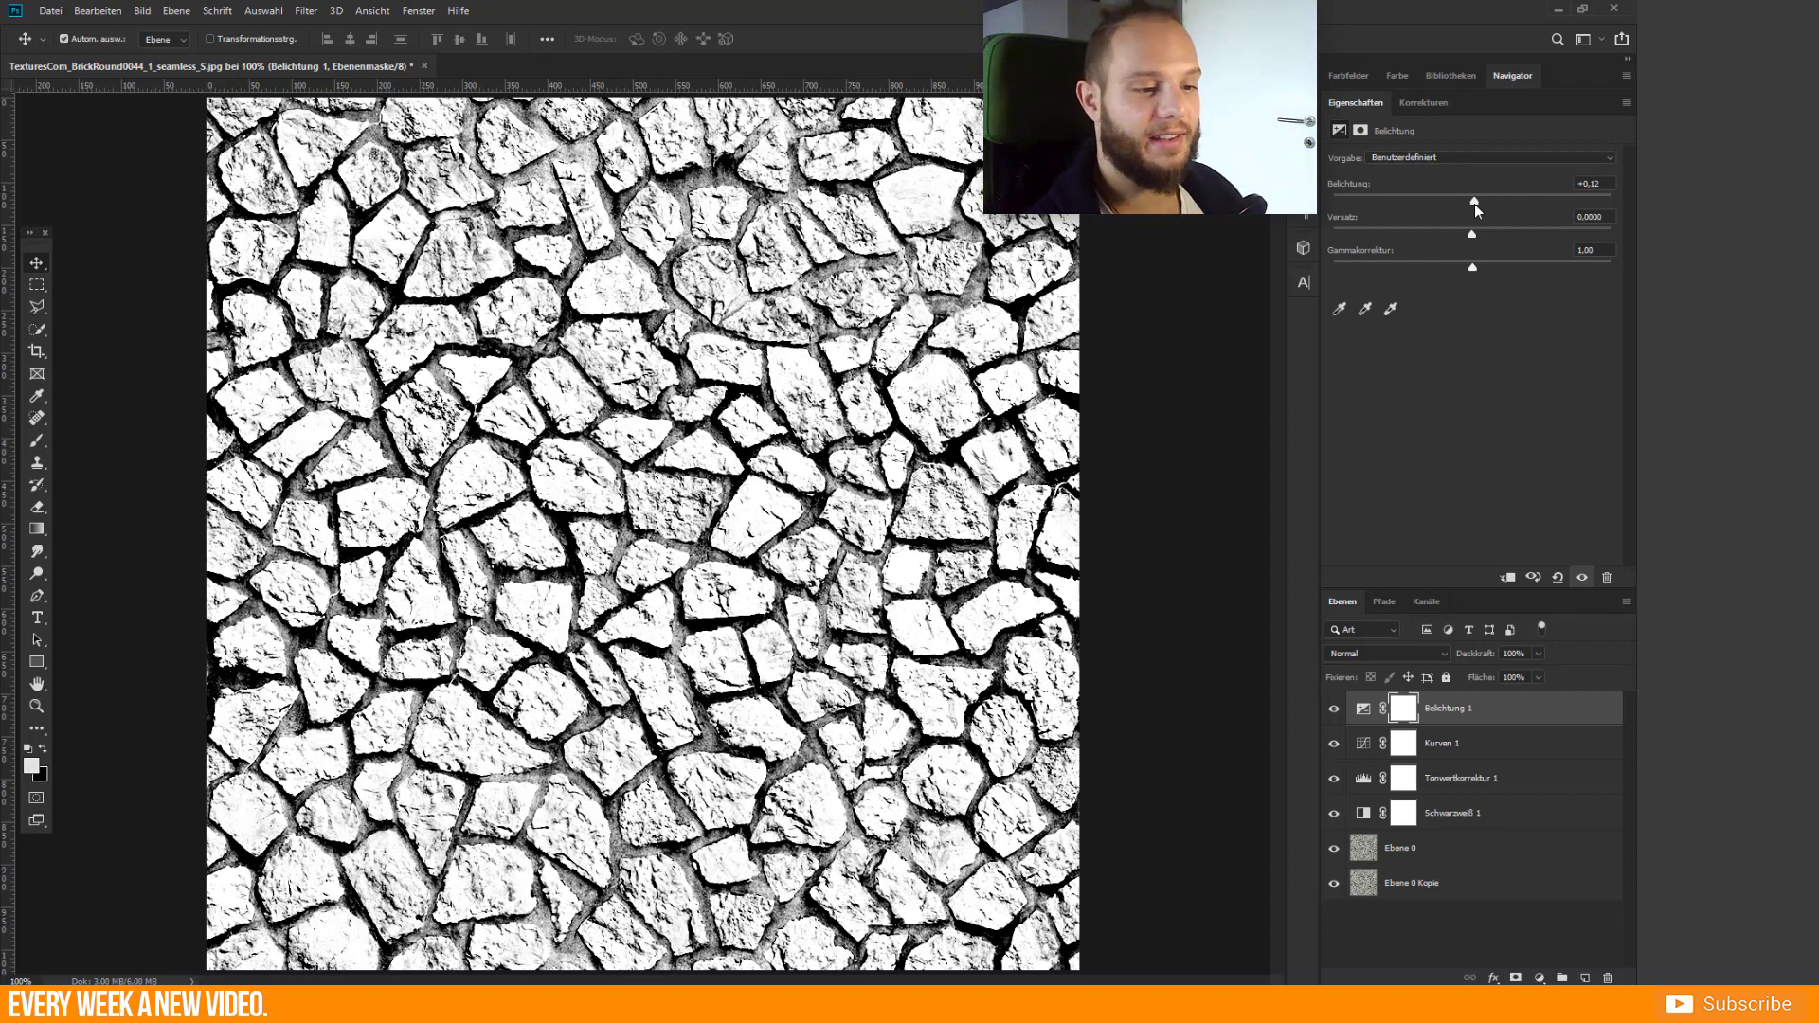
key("b")
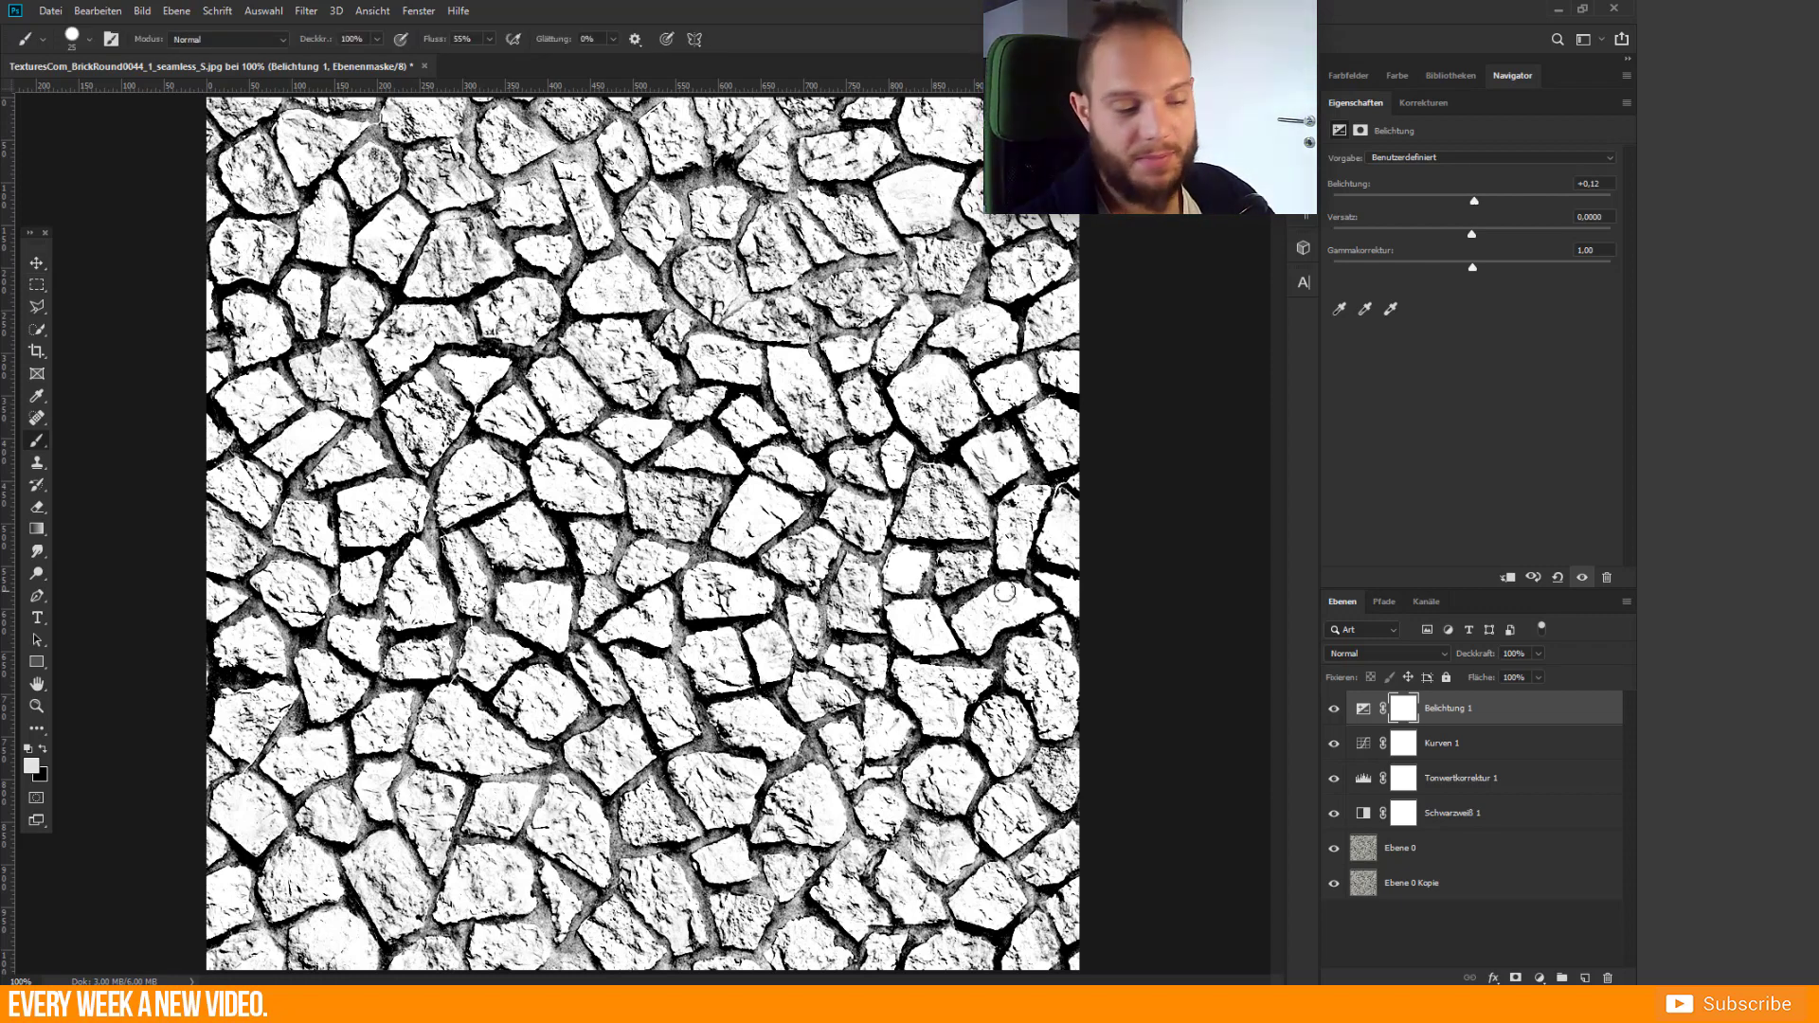
- Toggle the Levels and Kurven 1 layers' visibility to compare the contrast
left_click(1334, 779)
left_click(1333, 743)
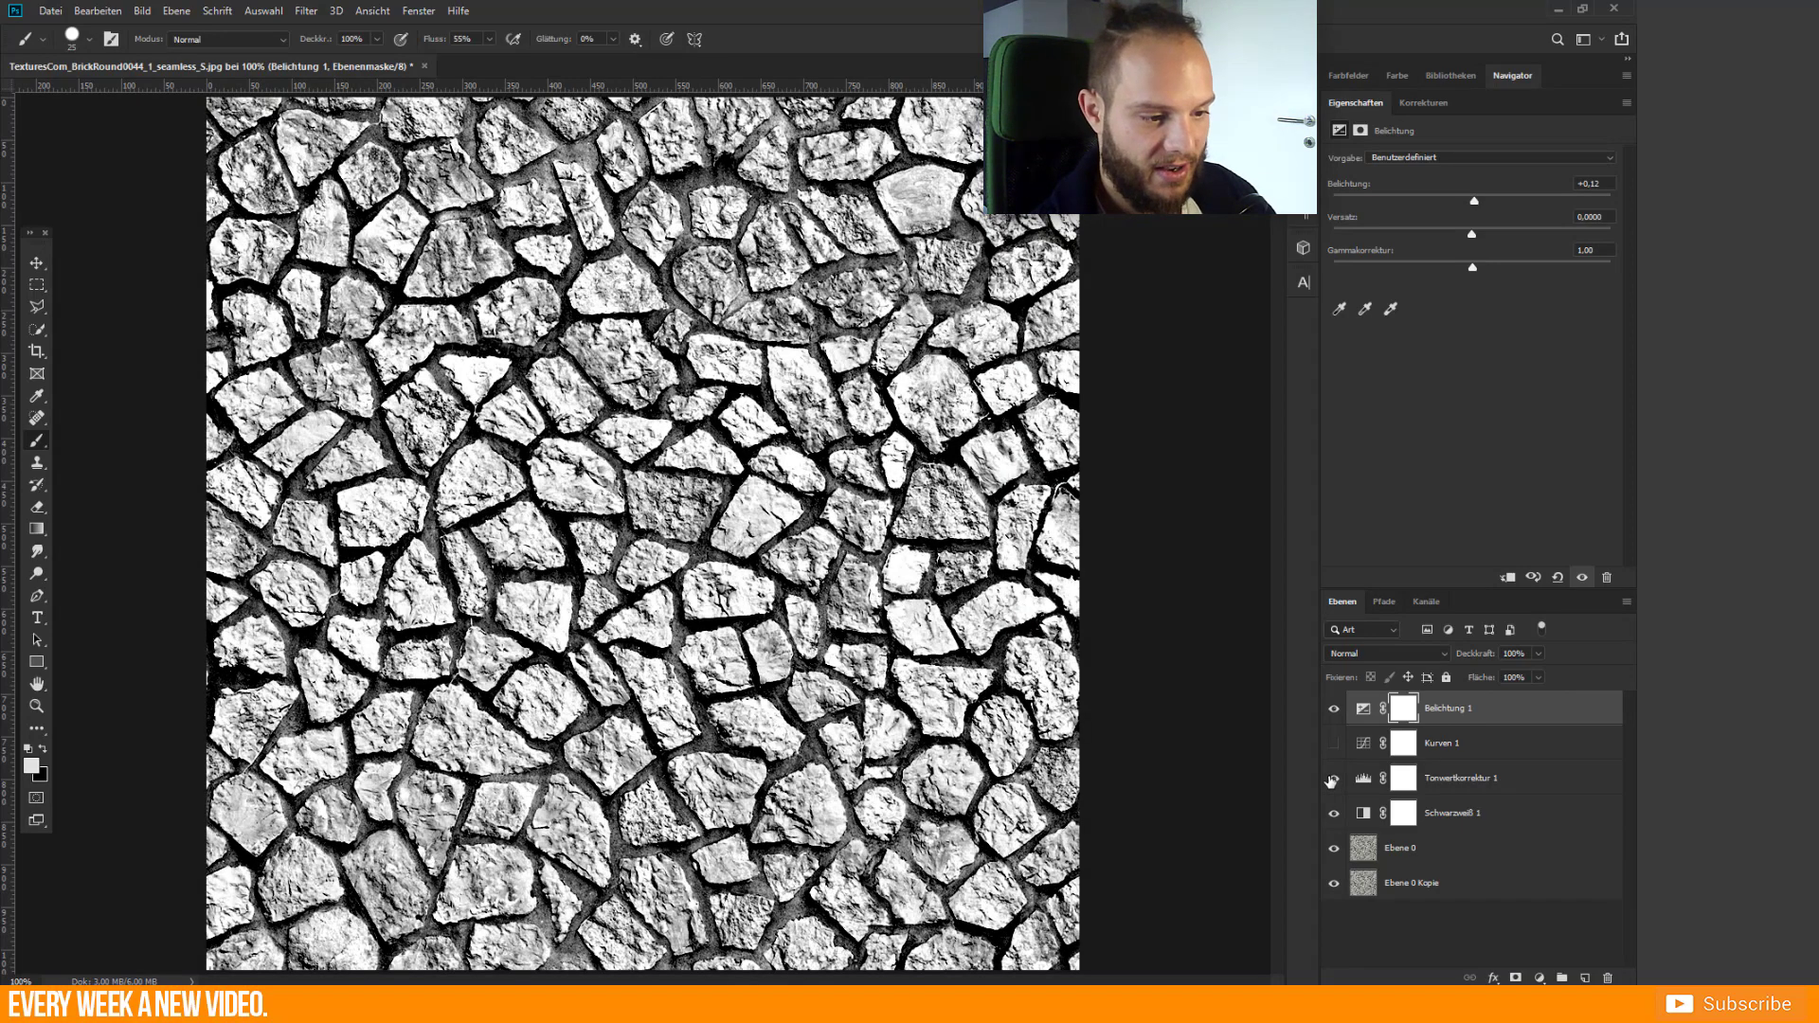
left_click(1334, 744)
left_click(1334, 746)
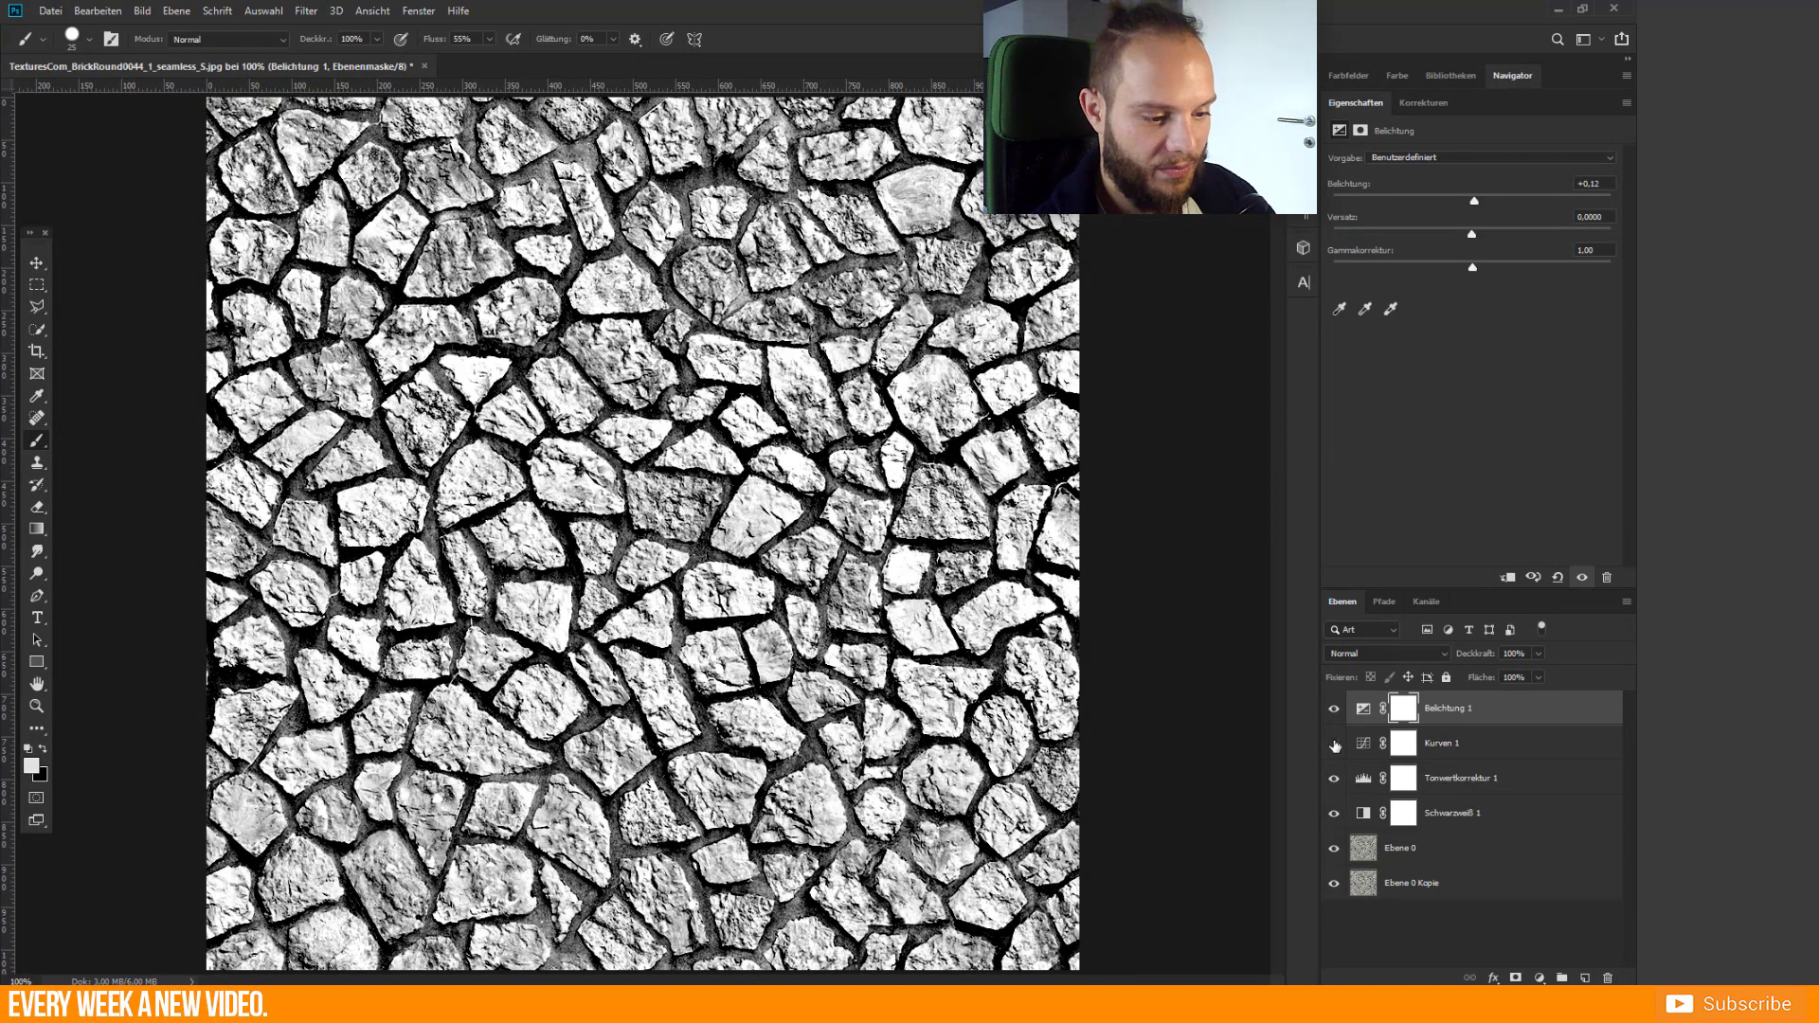
left_click(1334, 746)
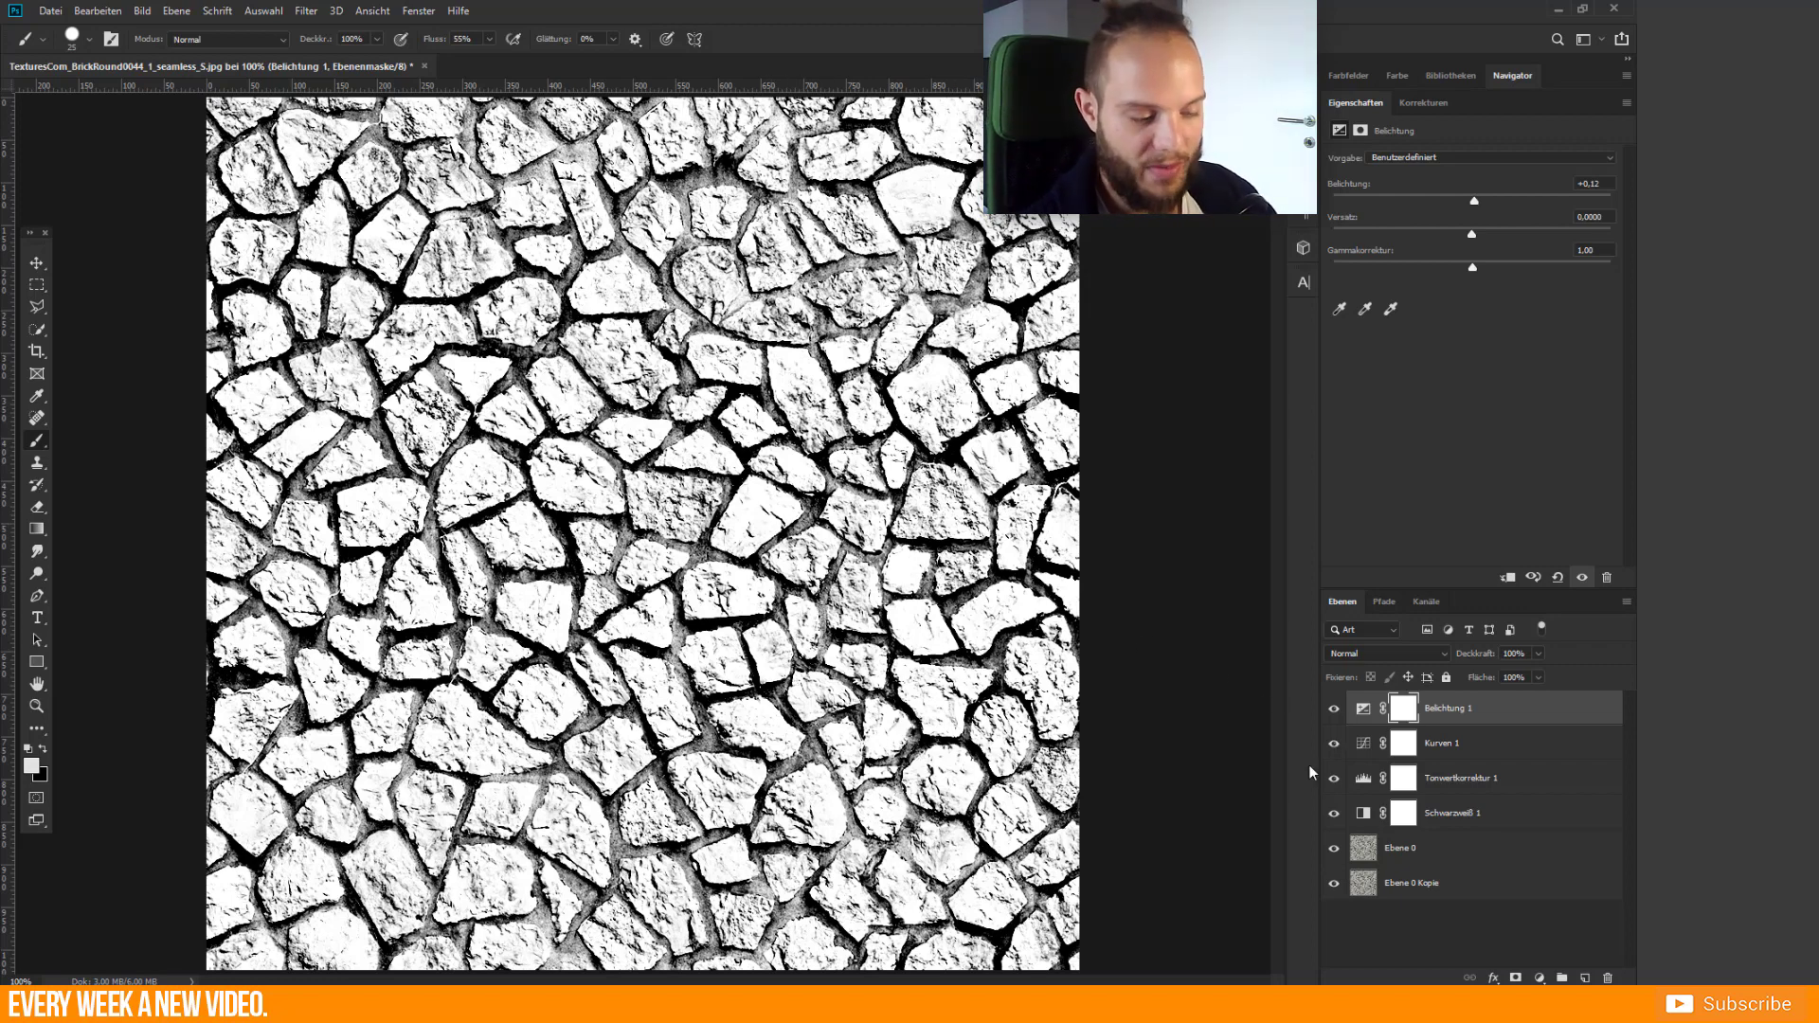
- Compare Kurven 1 on and off, then target its mask with a black hard round brush
left_click(1336, 746)
left_click(1334, 746)
left_click(1334, 746)
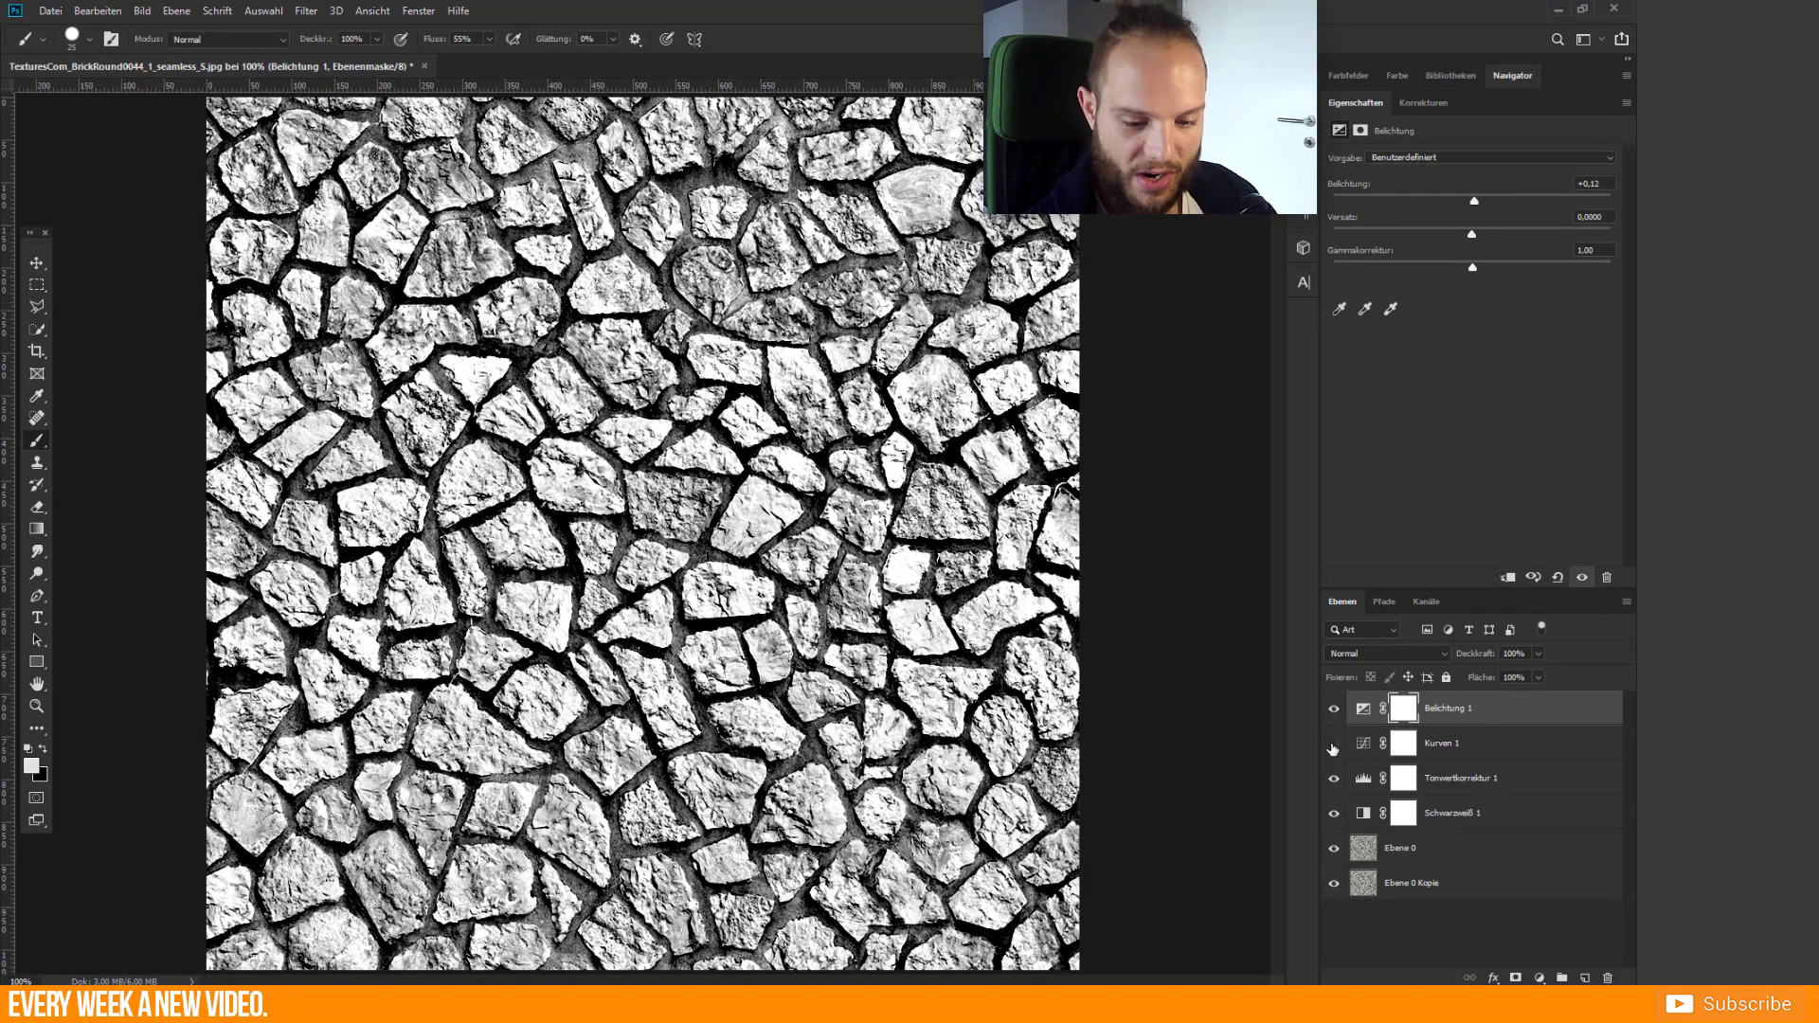
left_click(1334, 747)
left_click(1405, 746)
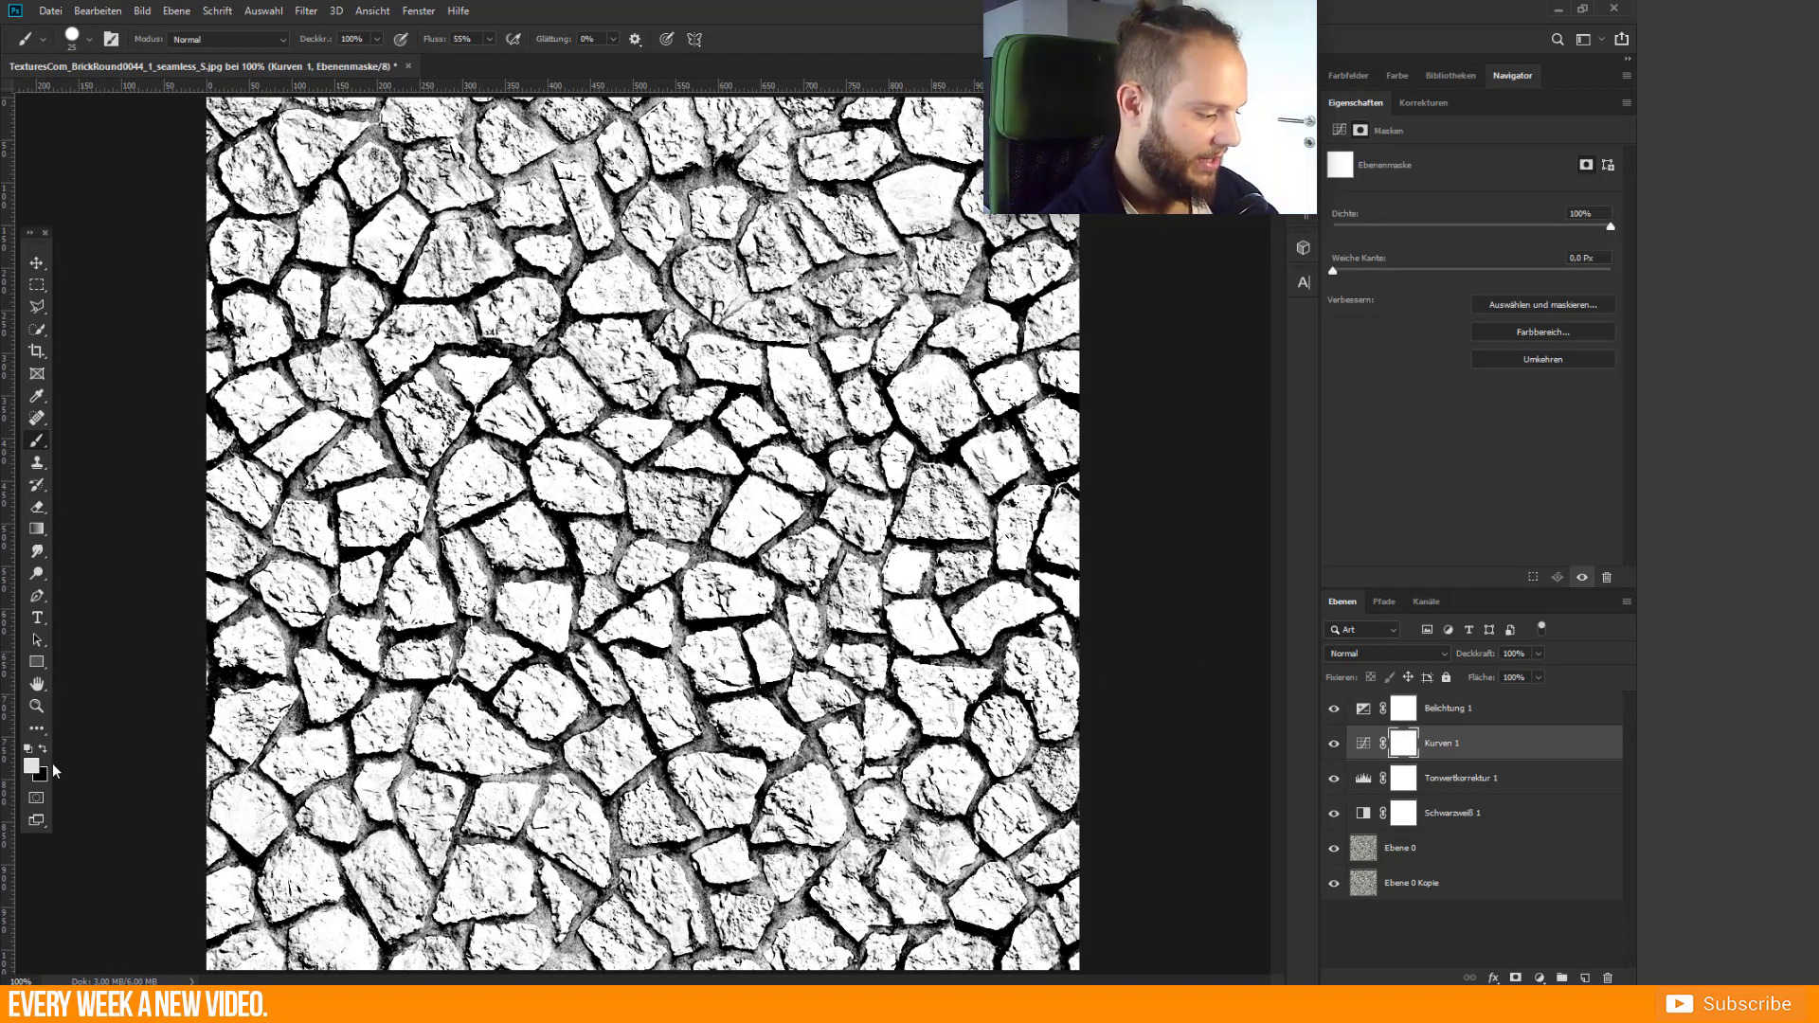
key("x")
right_click(633, 396)
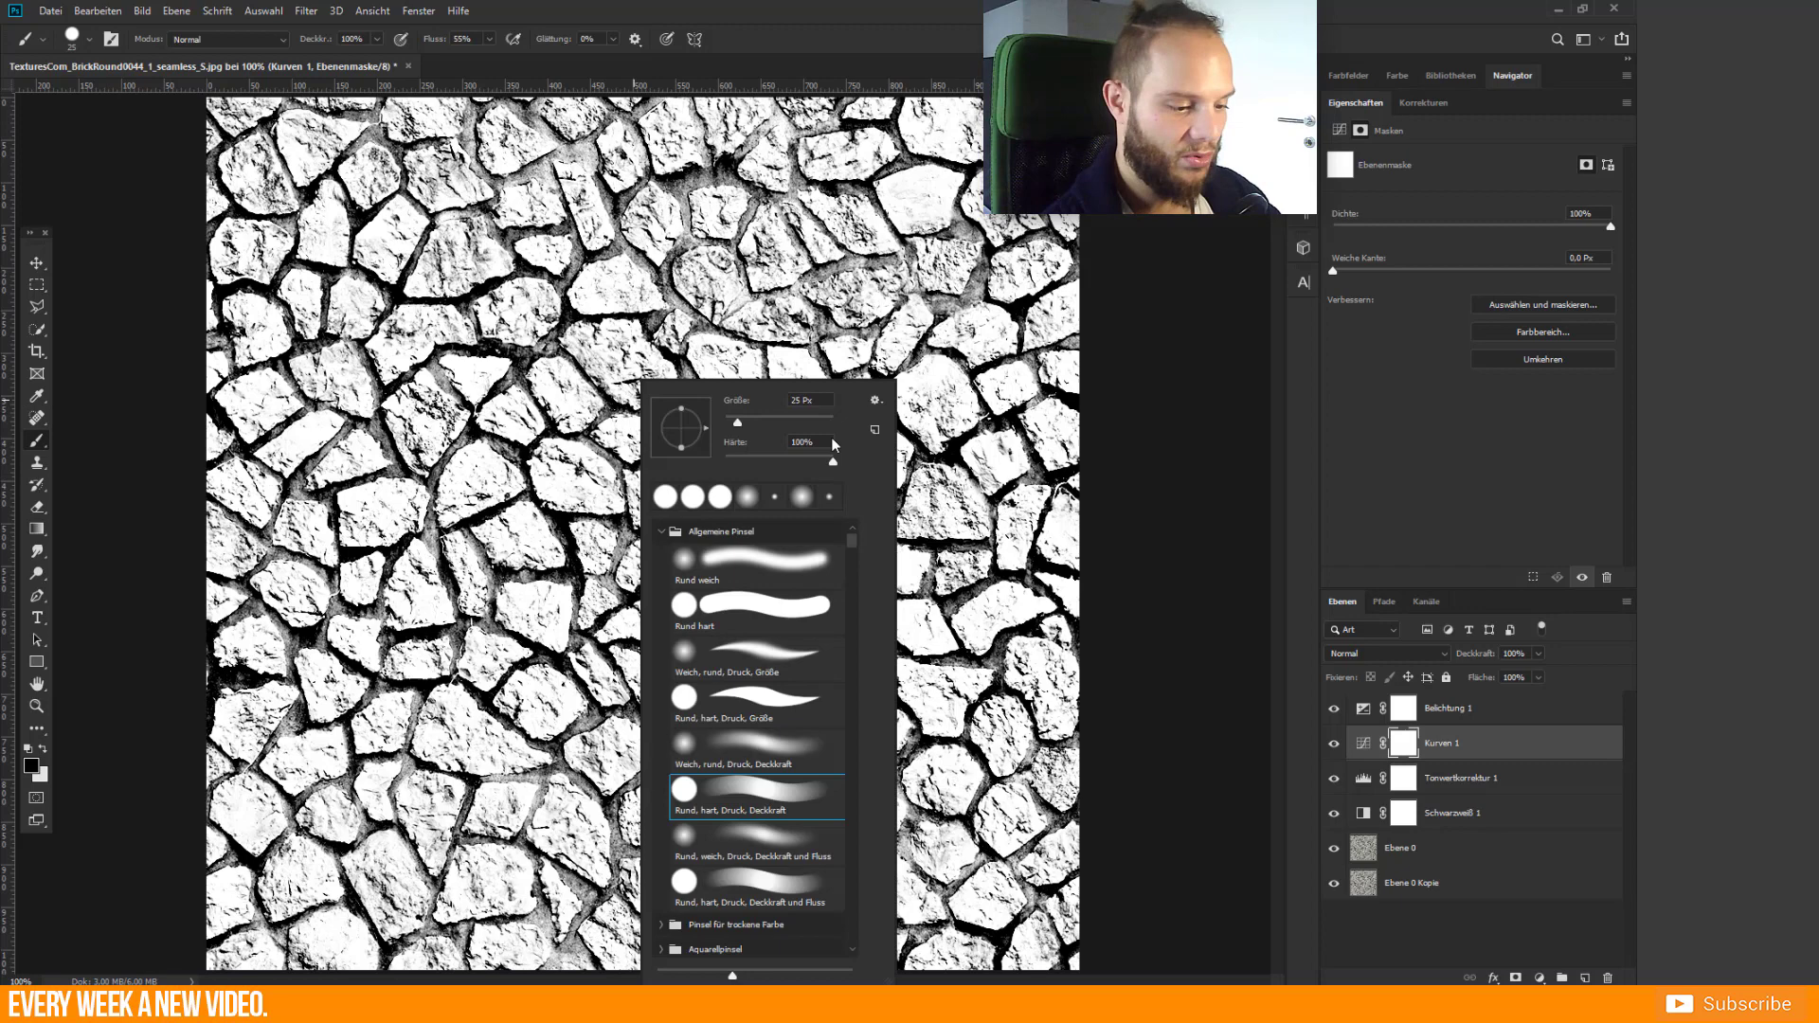
double_click(754, 801)
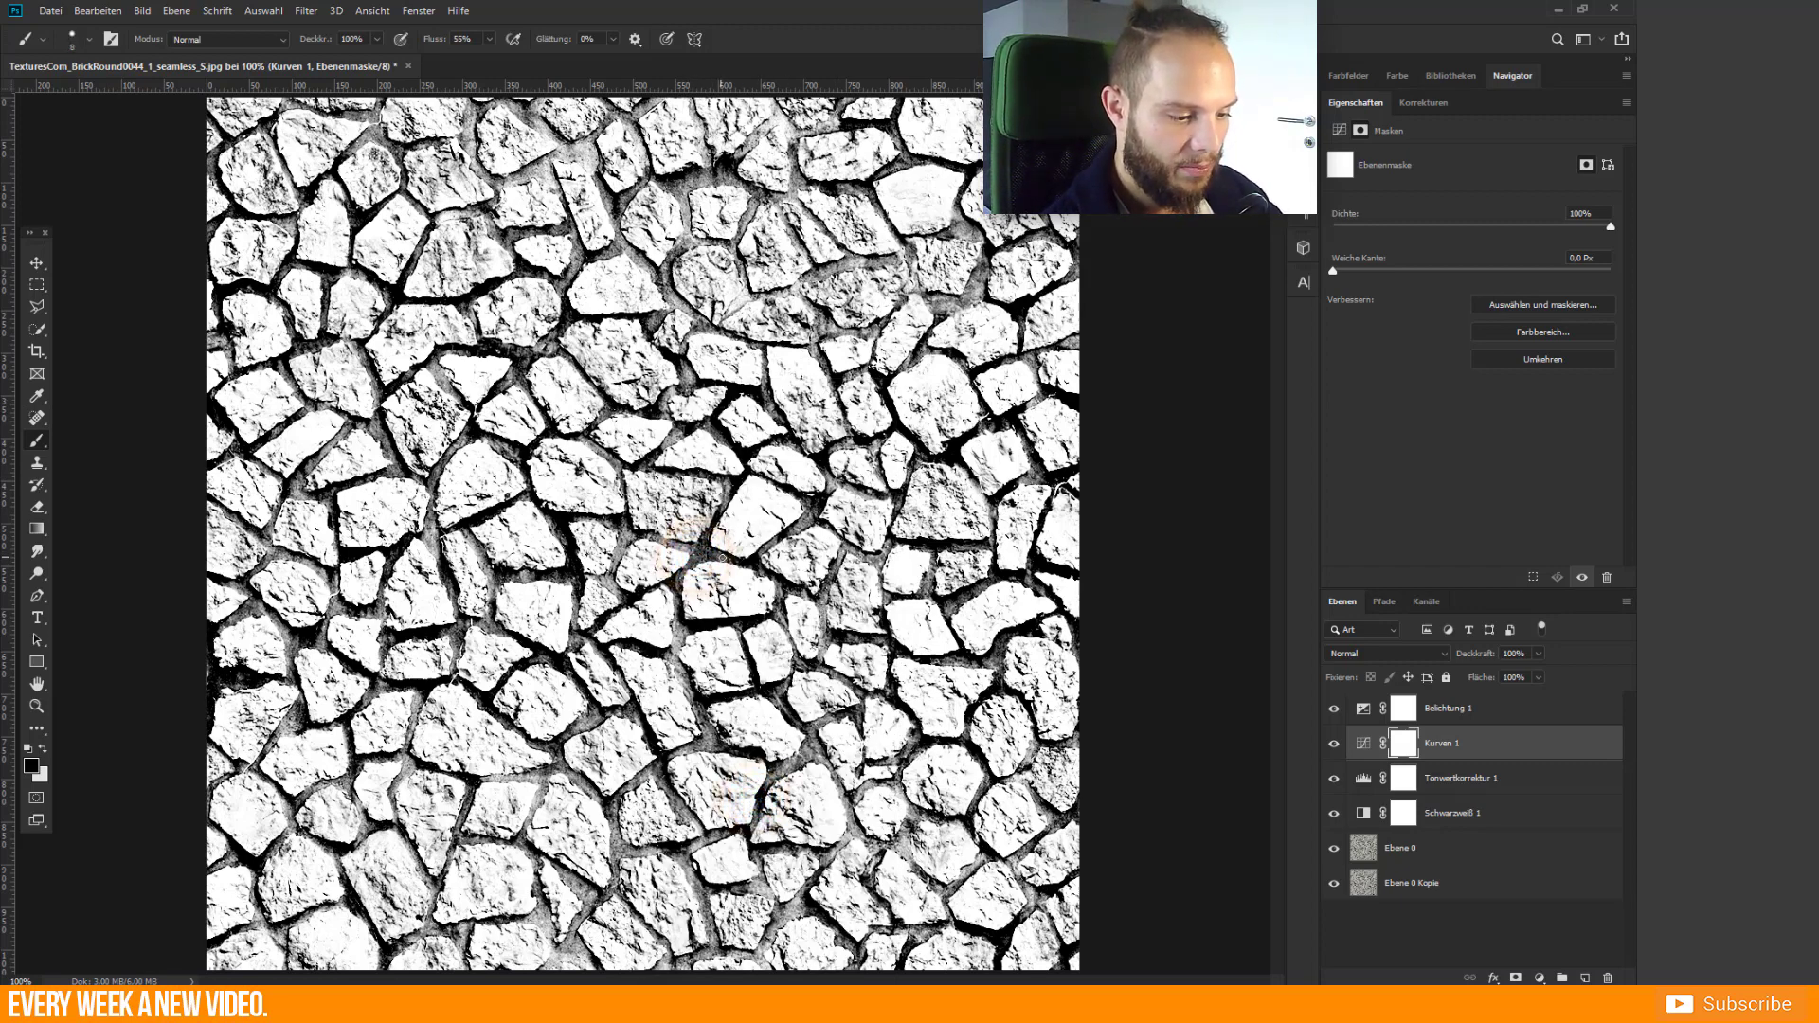
- Paint black on the Kurven 1 mask over several stone gaps to keep joints dark
mouse_move(682, 548)
left_mouse_down()
mouse_move(670, 520)
mouse_move(620, 548)
mouse_move(560, 528)
mouse_move(600, 577)
mouse_move(571, 565)
mouse_move(623, 597)
mouse_move(743, 569)
mouse_move(776, 540)
mouse_move(794, 481)
mouse_move(713, 515)
mouse_move(723, 480)
mouse_move(648, 464)
mouse_move(661, 446)
mouse_move(602, 450)
mouse_move(588, 418)
mouse_move(634, 411)
mouse_move(609, 386)
mouse_move(667, 410)
left_mouse_up()
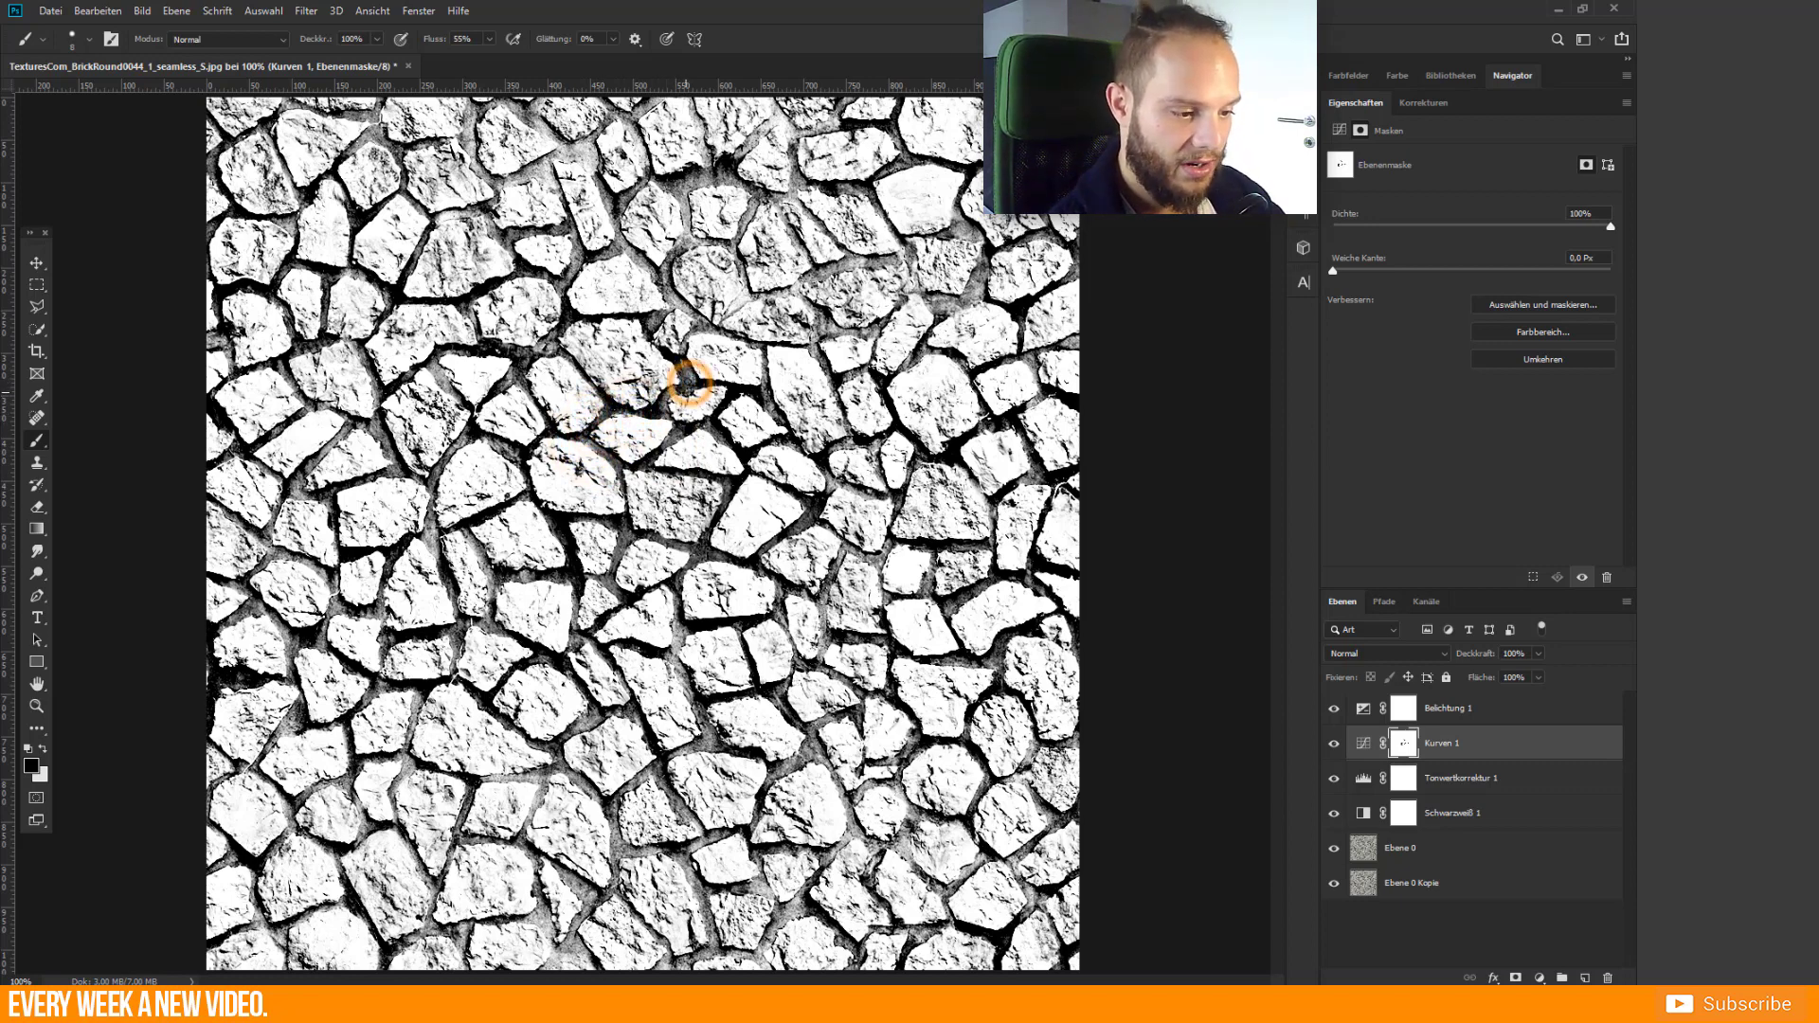
left_click(578, 587)
mouse_move(578, 587)
left_mouse_down()
mouse_move(569, 600)
mouse_move(455, 547)
mouse_move(491, 595)
left_mouse_up()
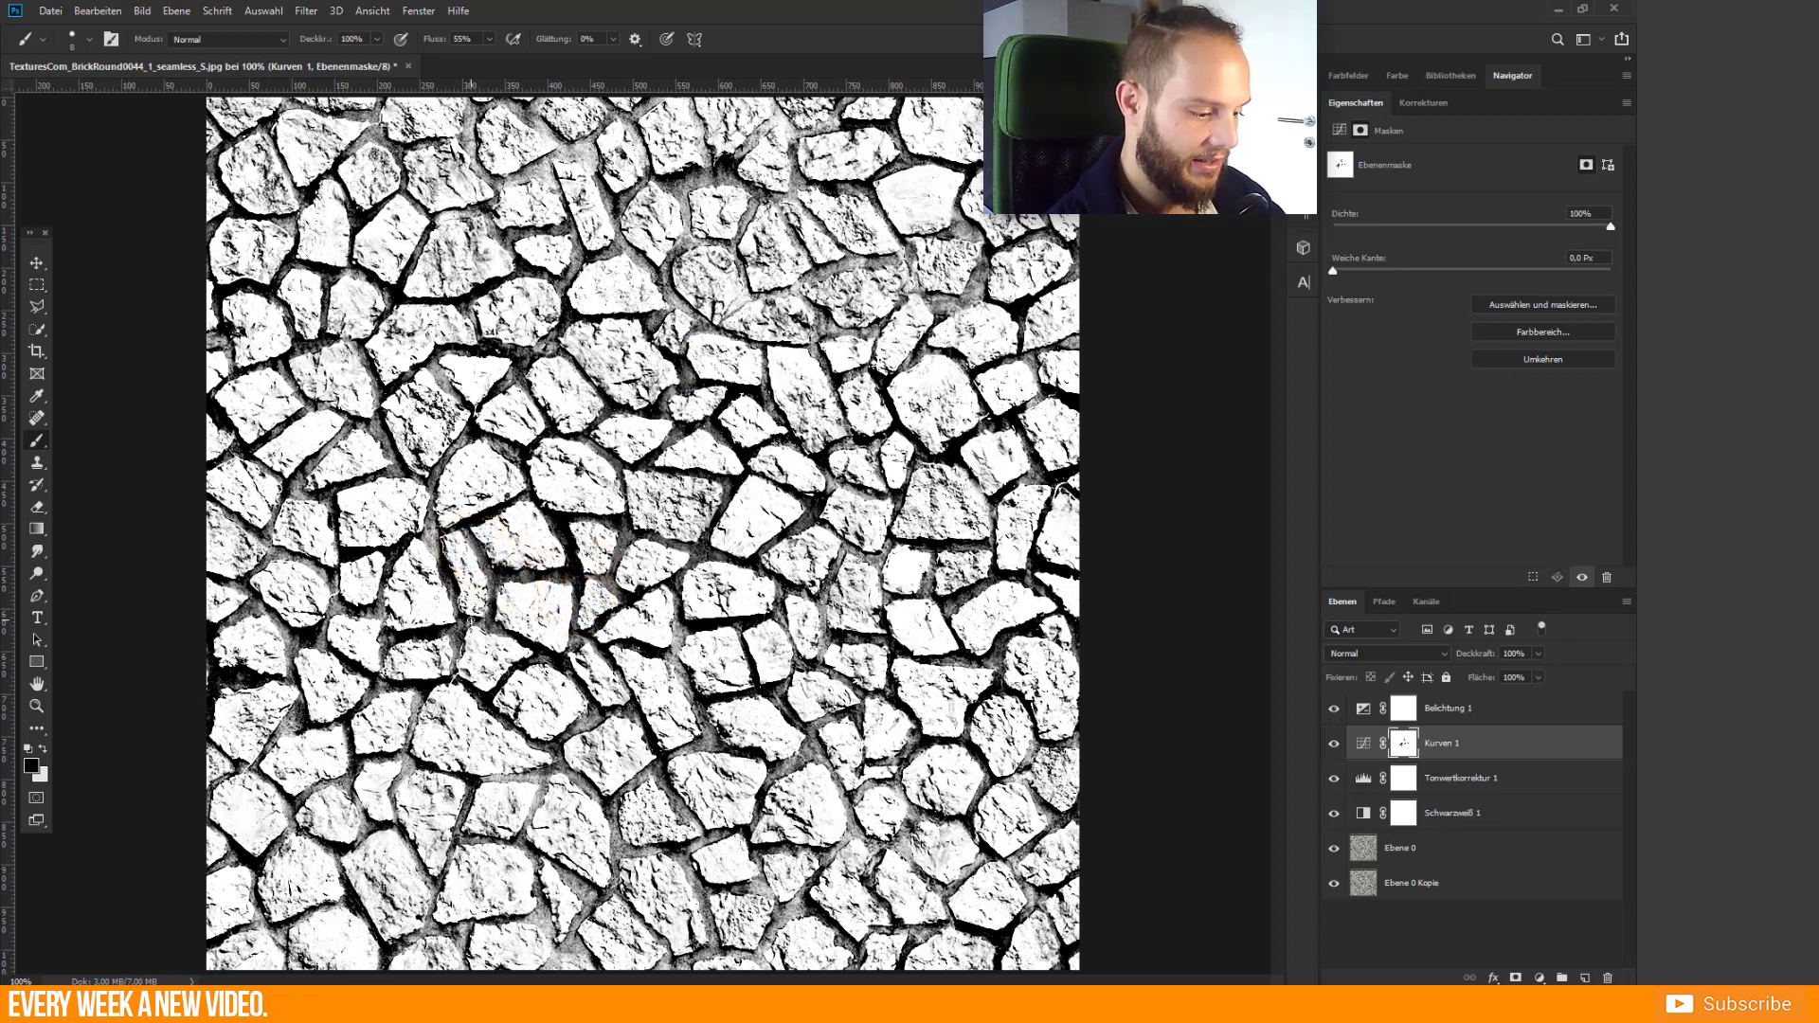
left_click(480, 617)
left_click(520, 638)
left_click(452, 626)
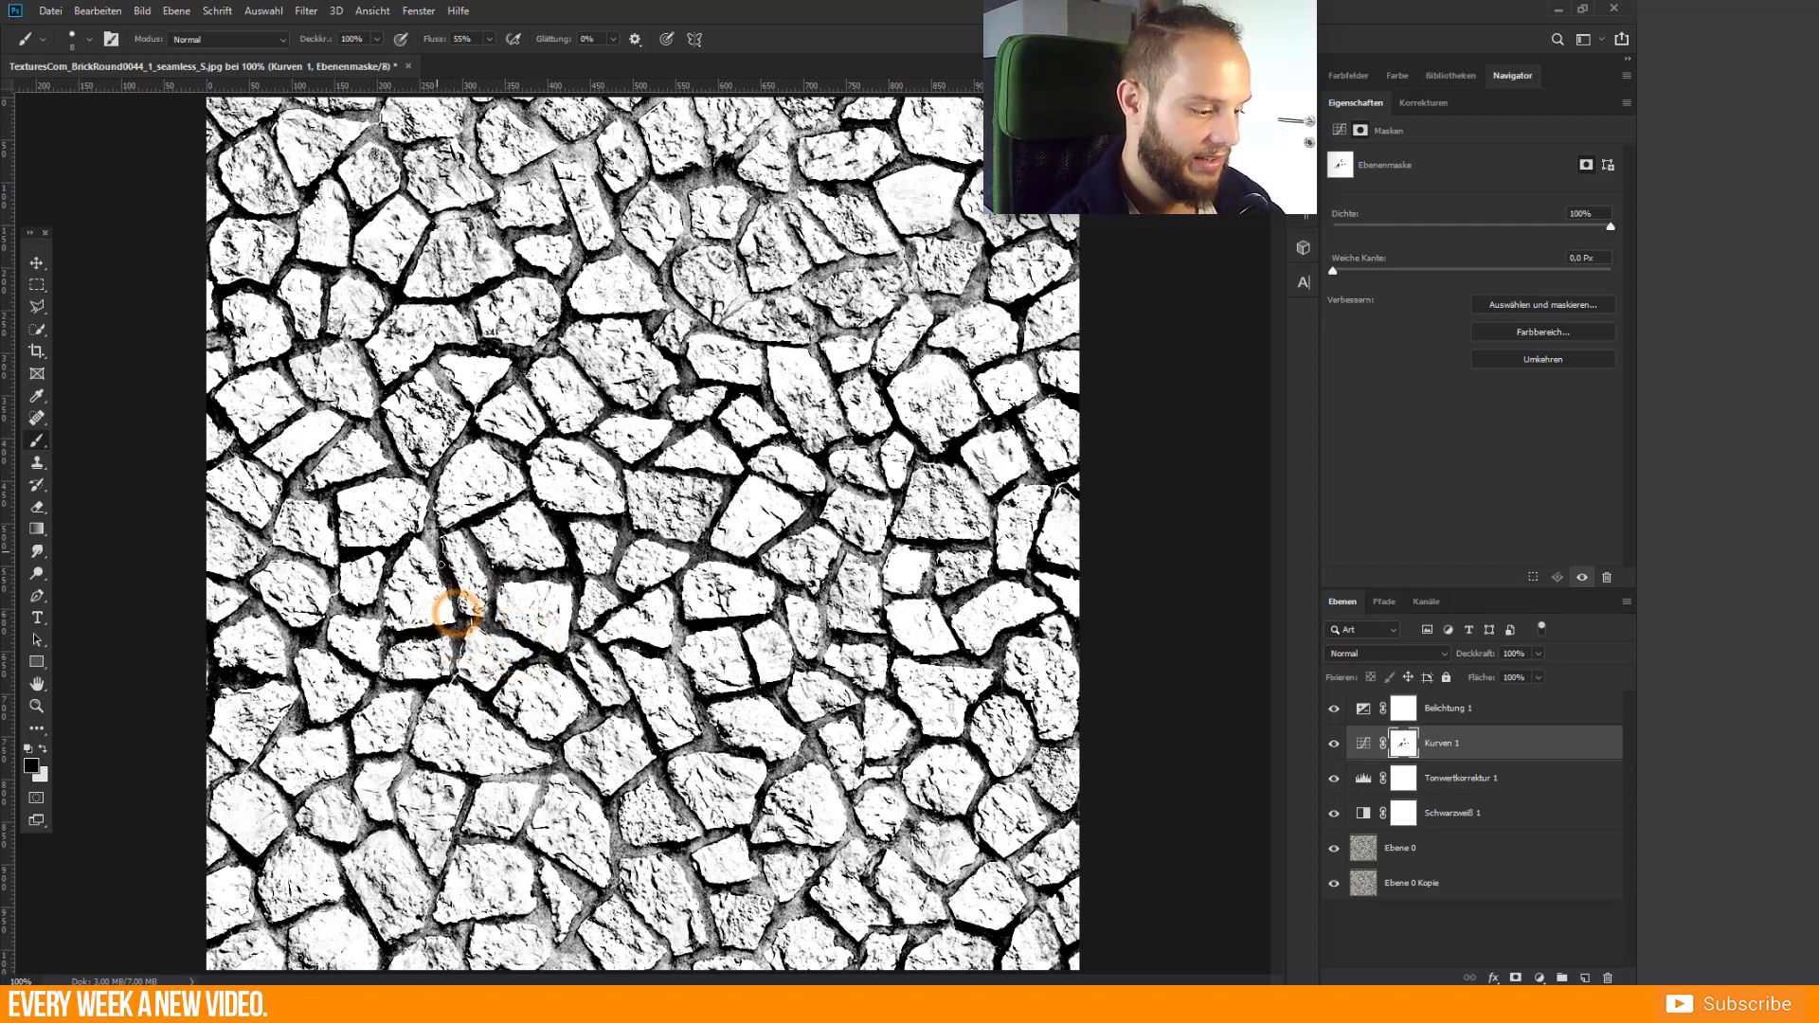
left_click(431, 502)
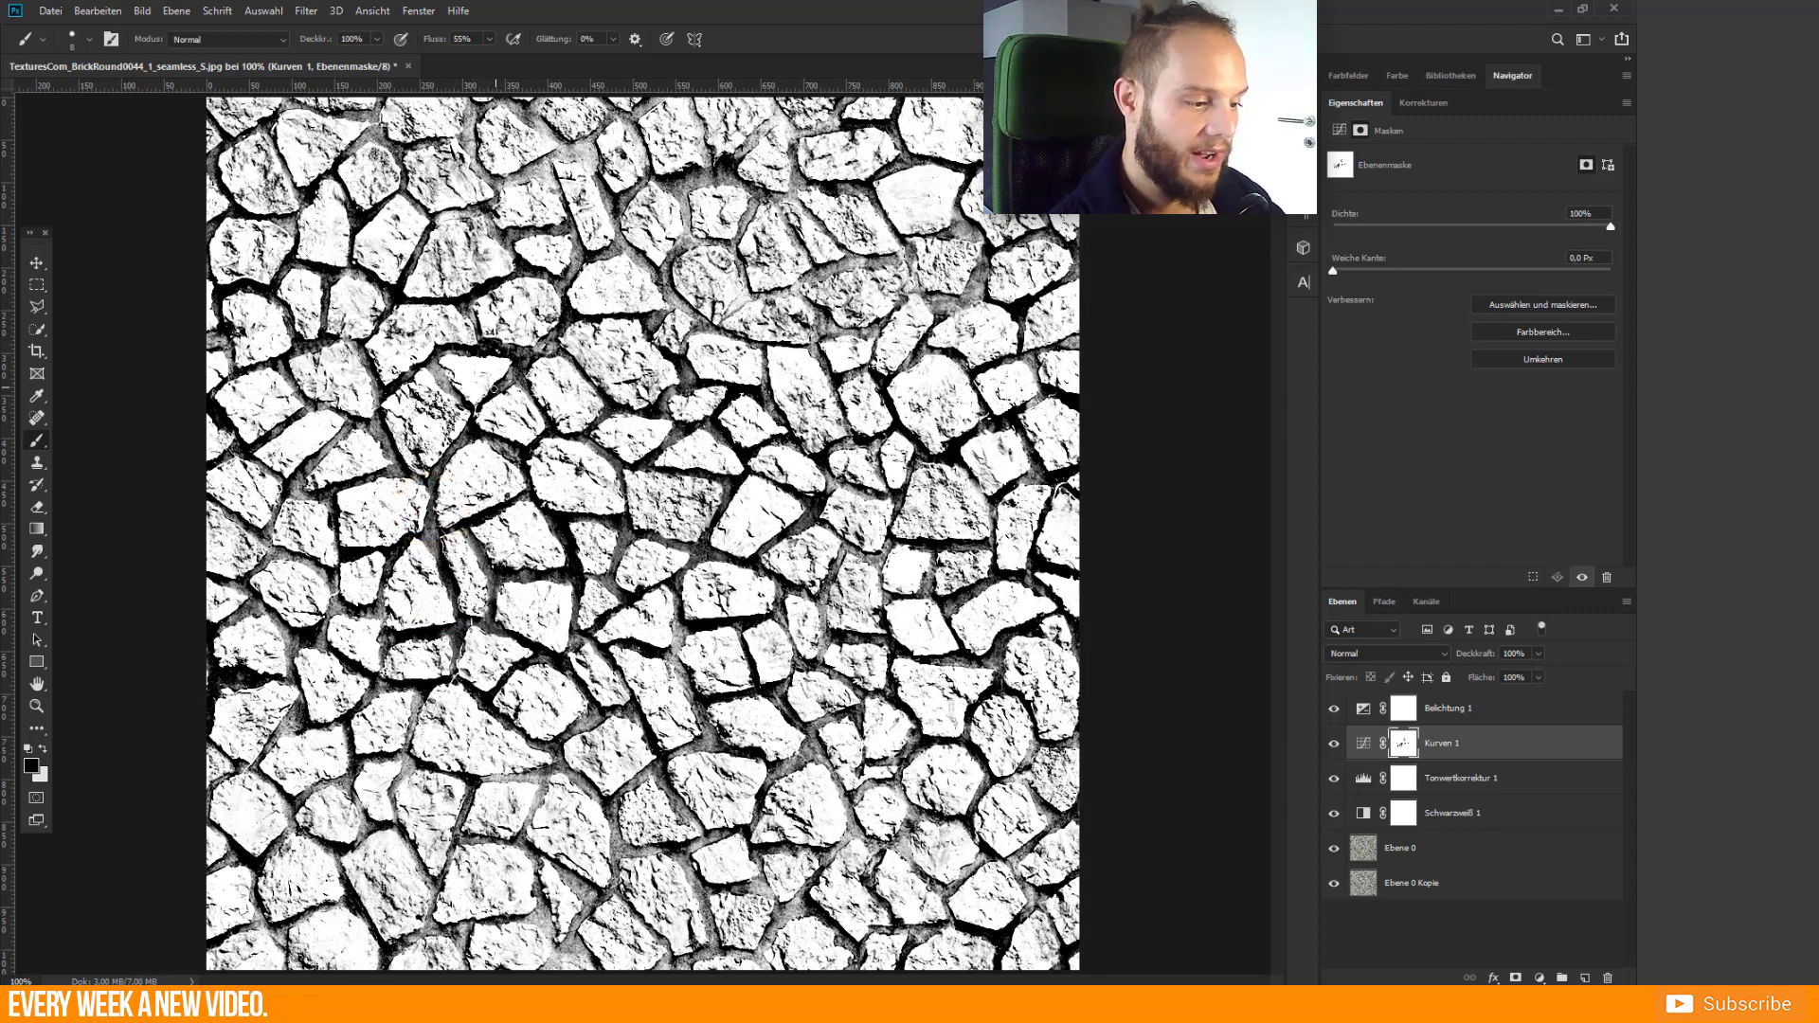
left_click(511, 371)
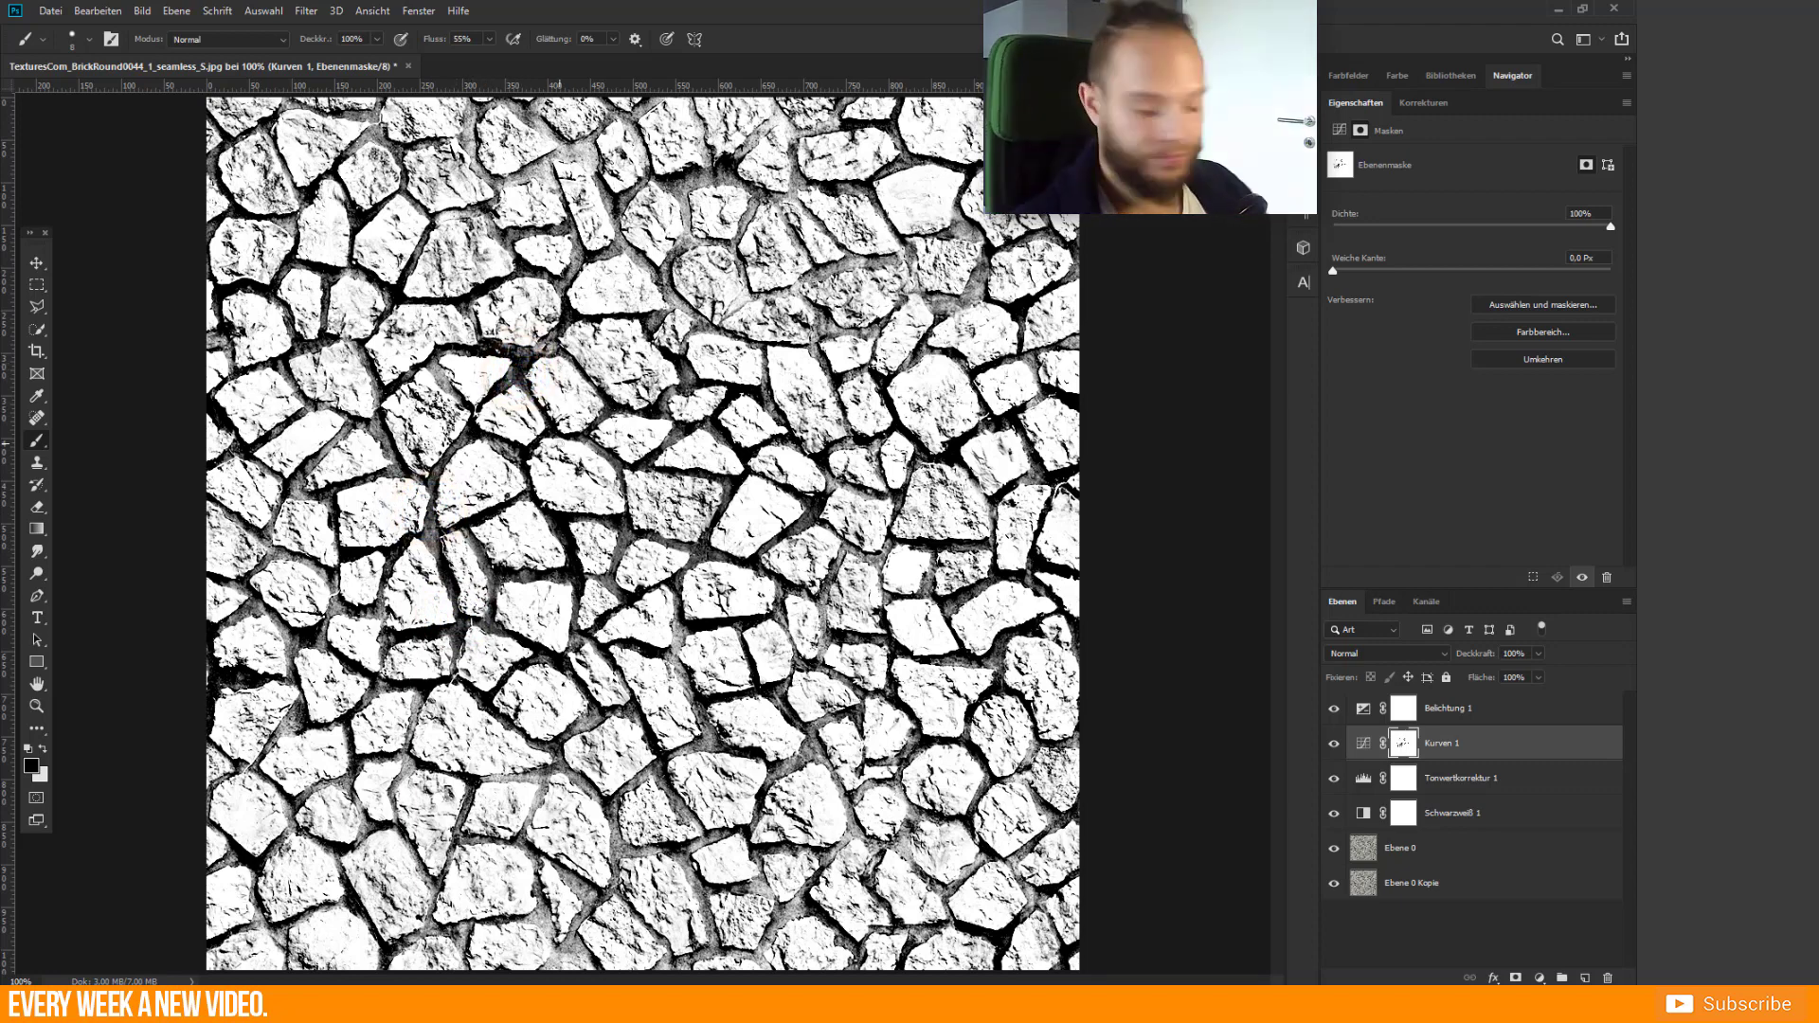
- Duplicate Ebene 0 through Belichtung 1, merge them into Belichtung 1 Kopie, and show Filter > 3D
left_click(1401, 848)
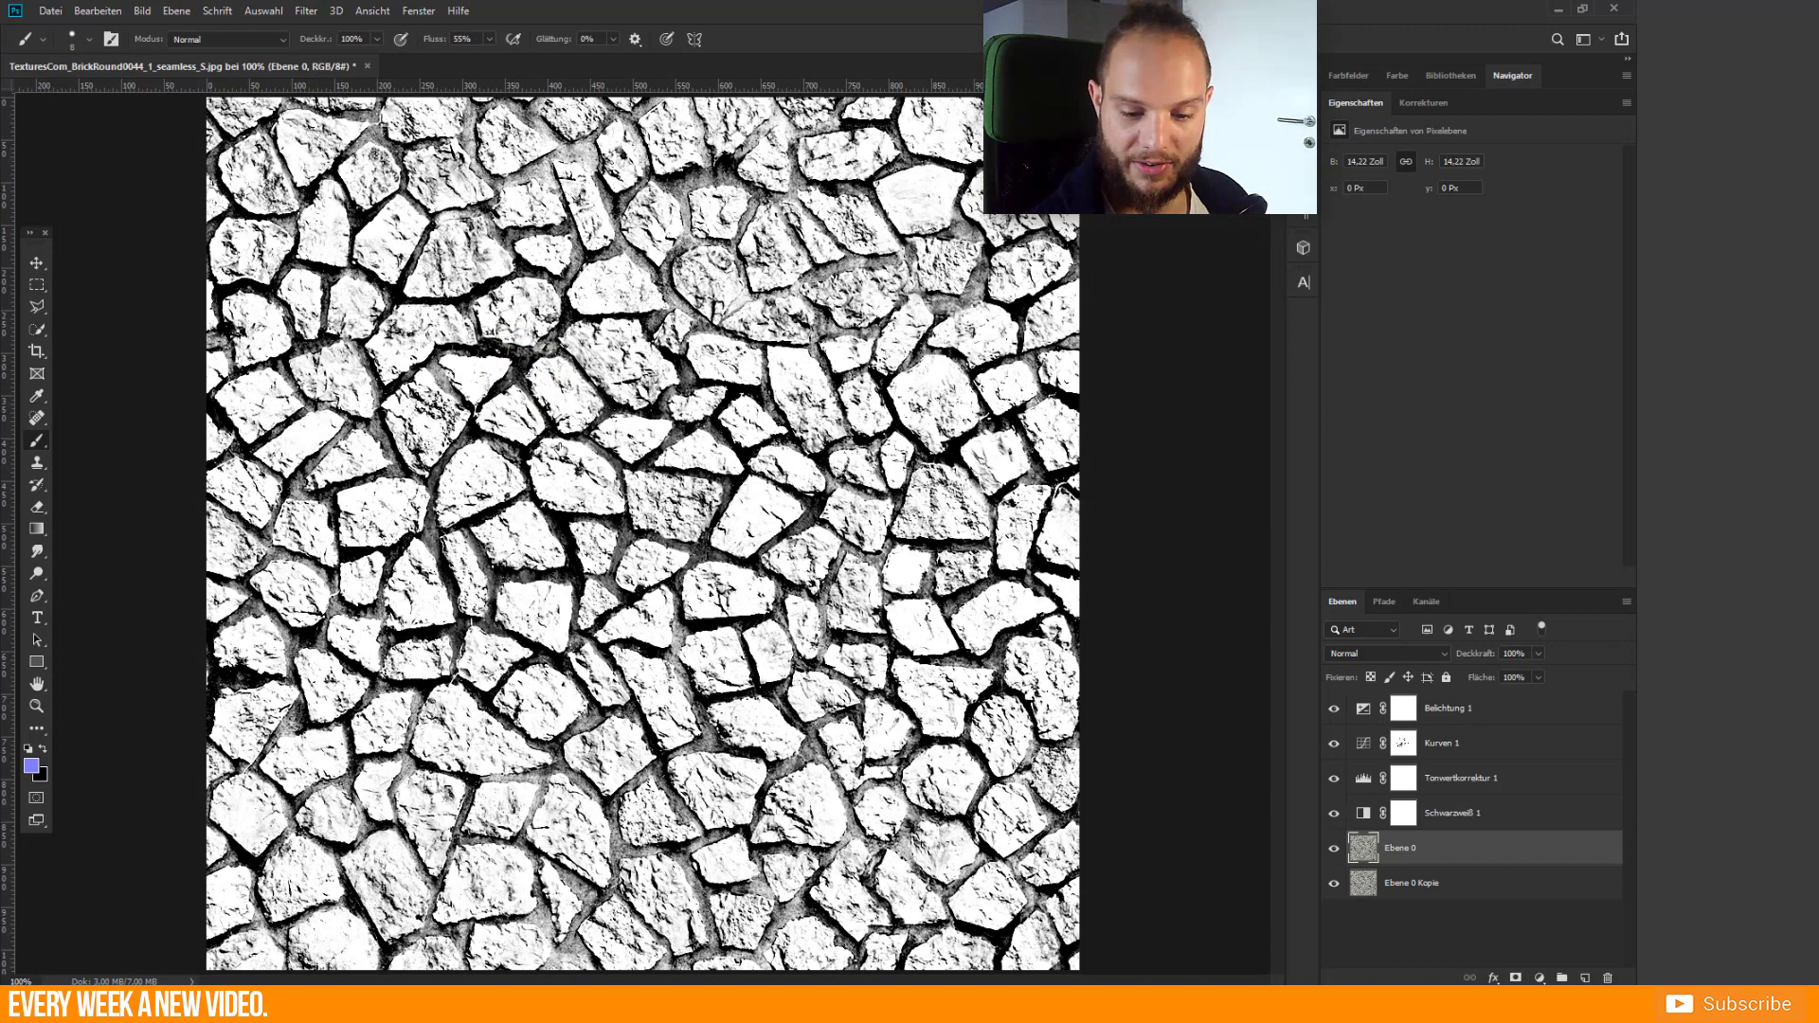
left_click(1446, 710, "shift")
left_click(1434, 700, "alt")
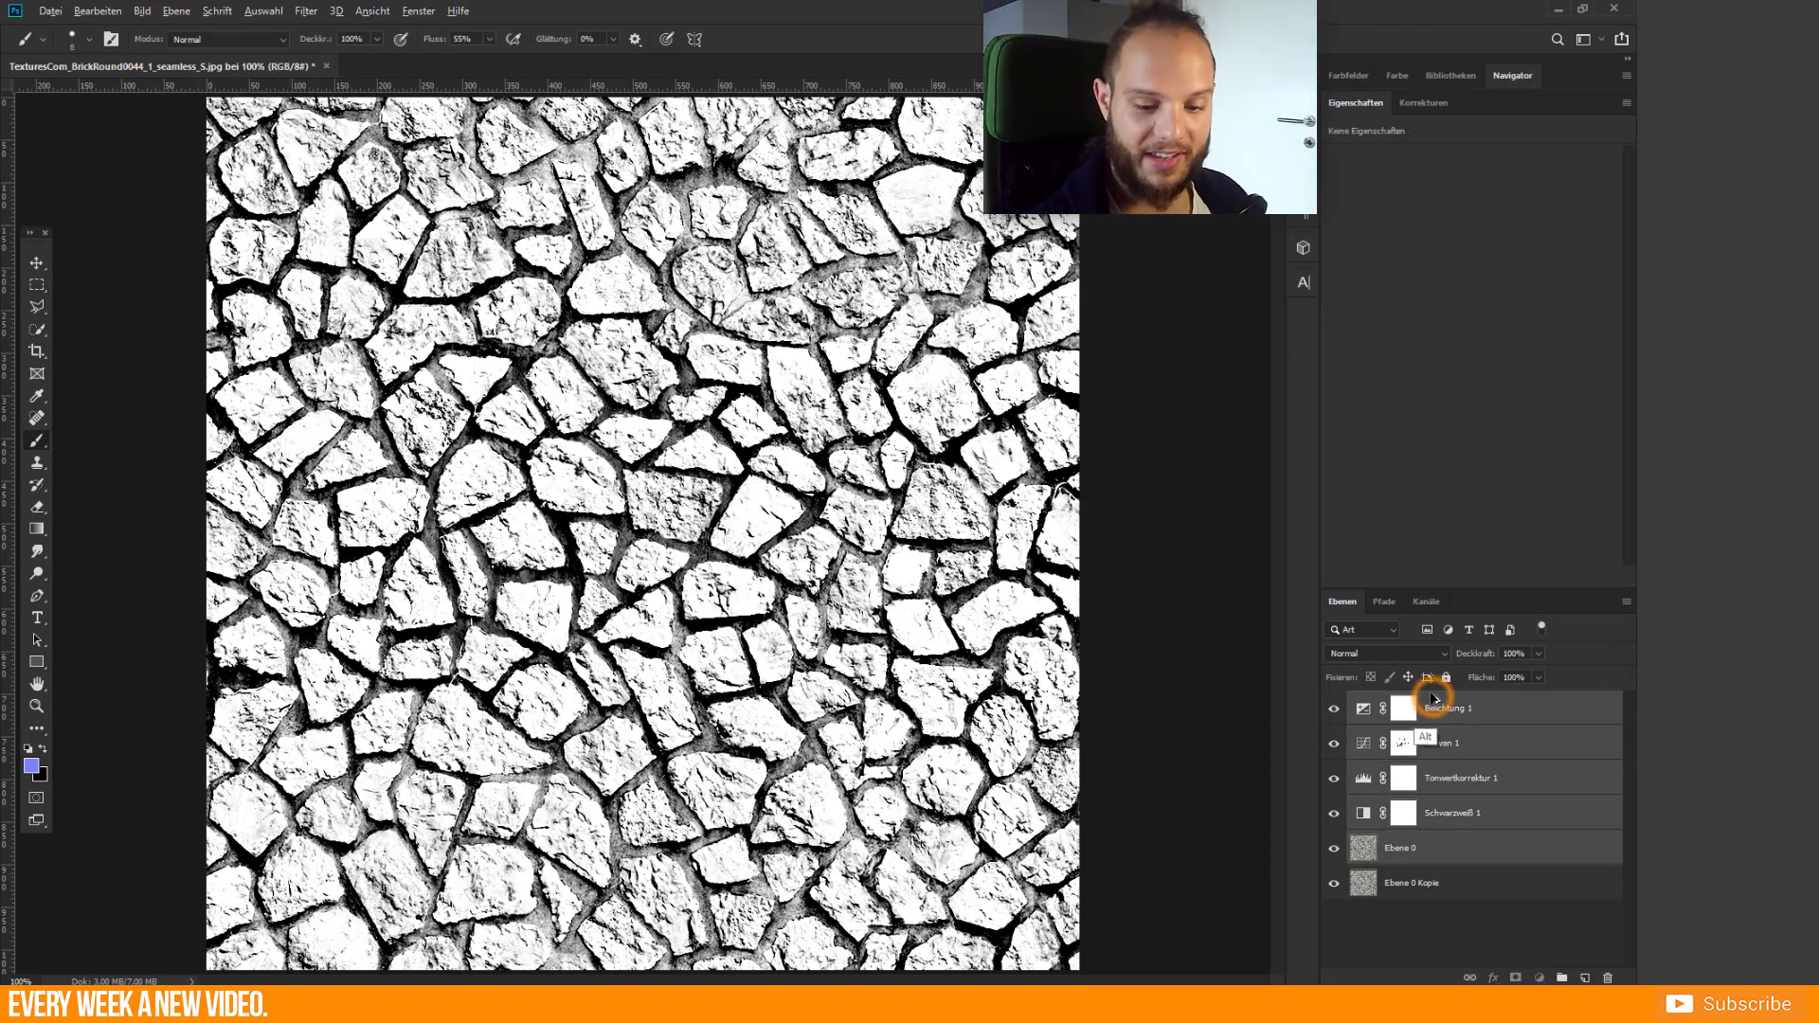
left_click_drag(1434, 700, 1431, 695)
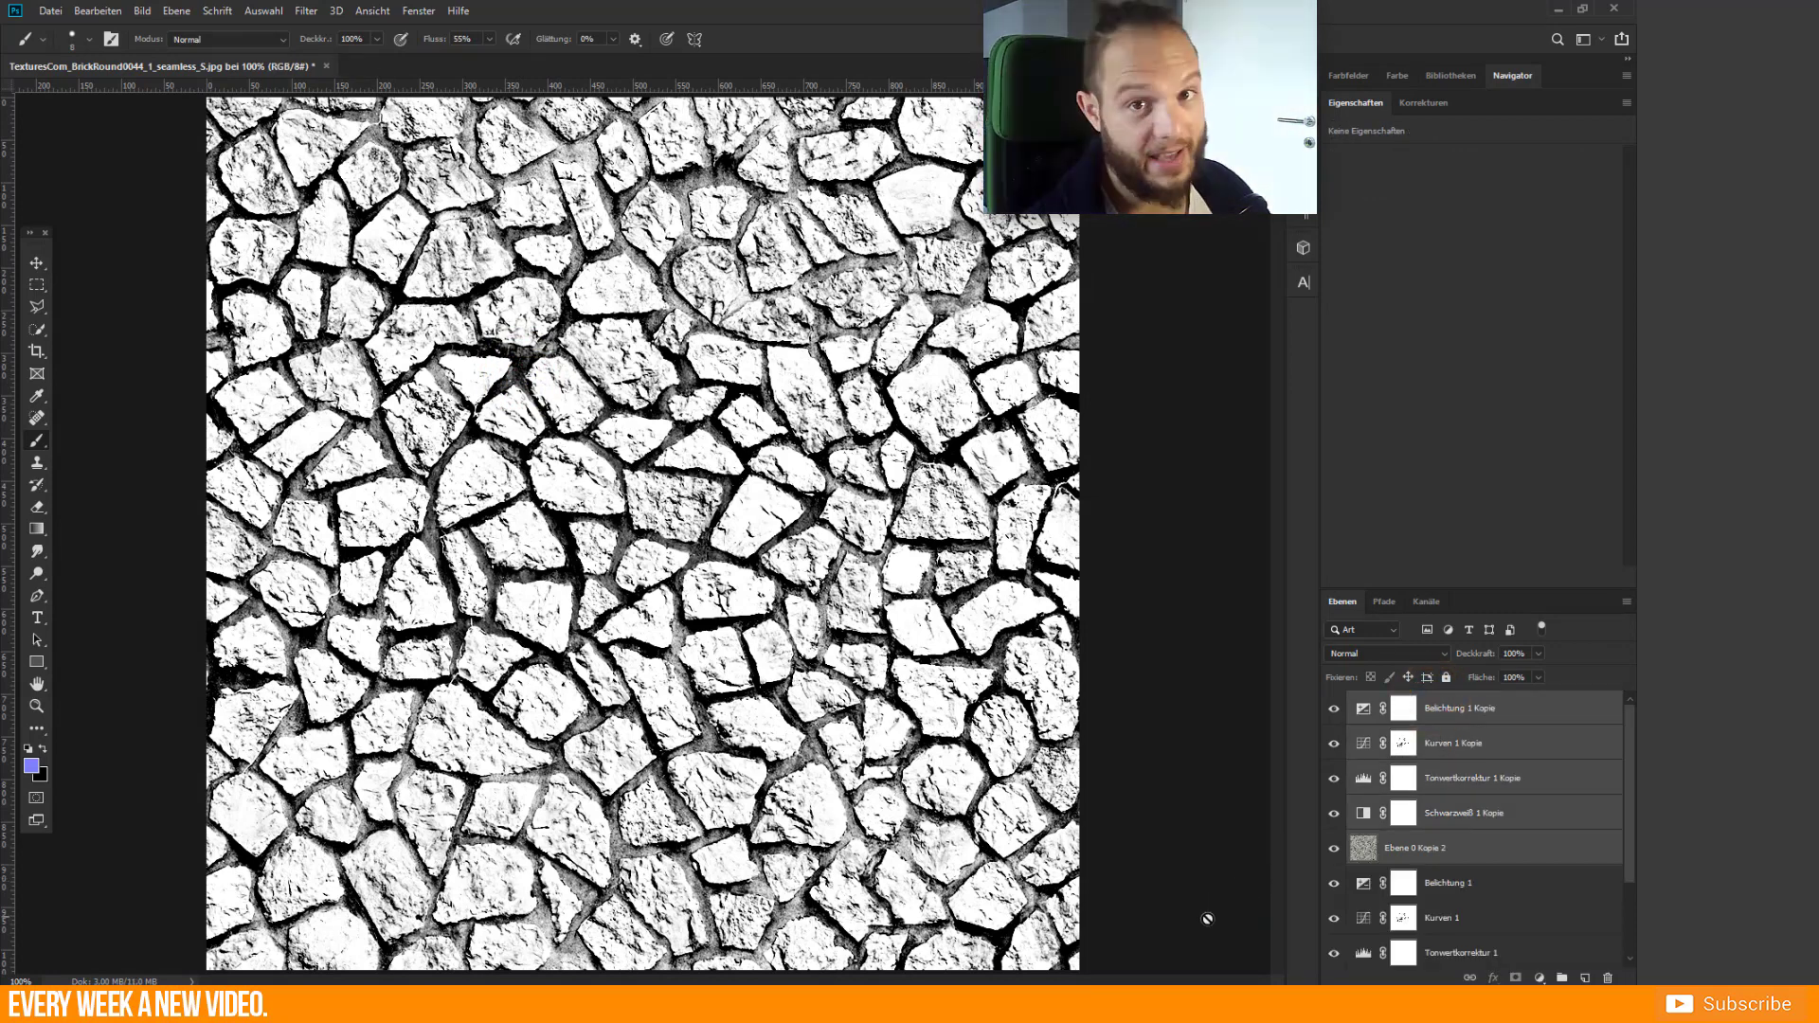
key("ctrl+e")
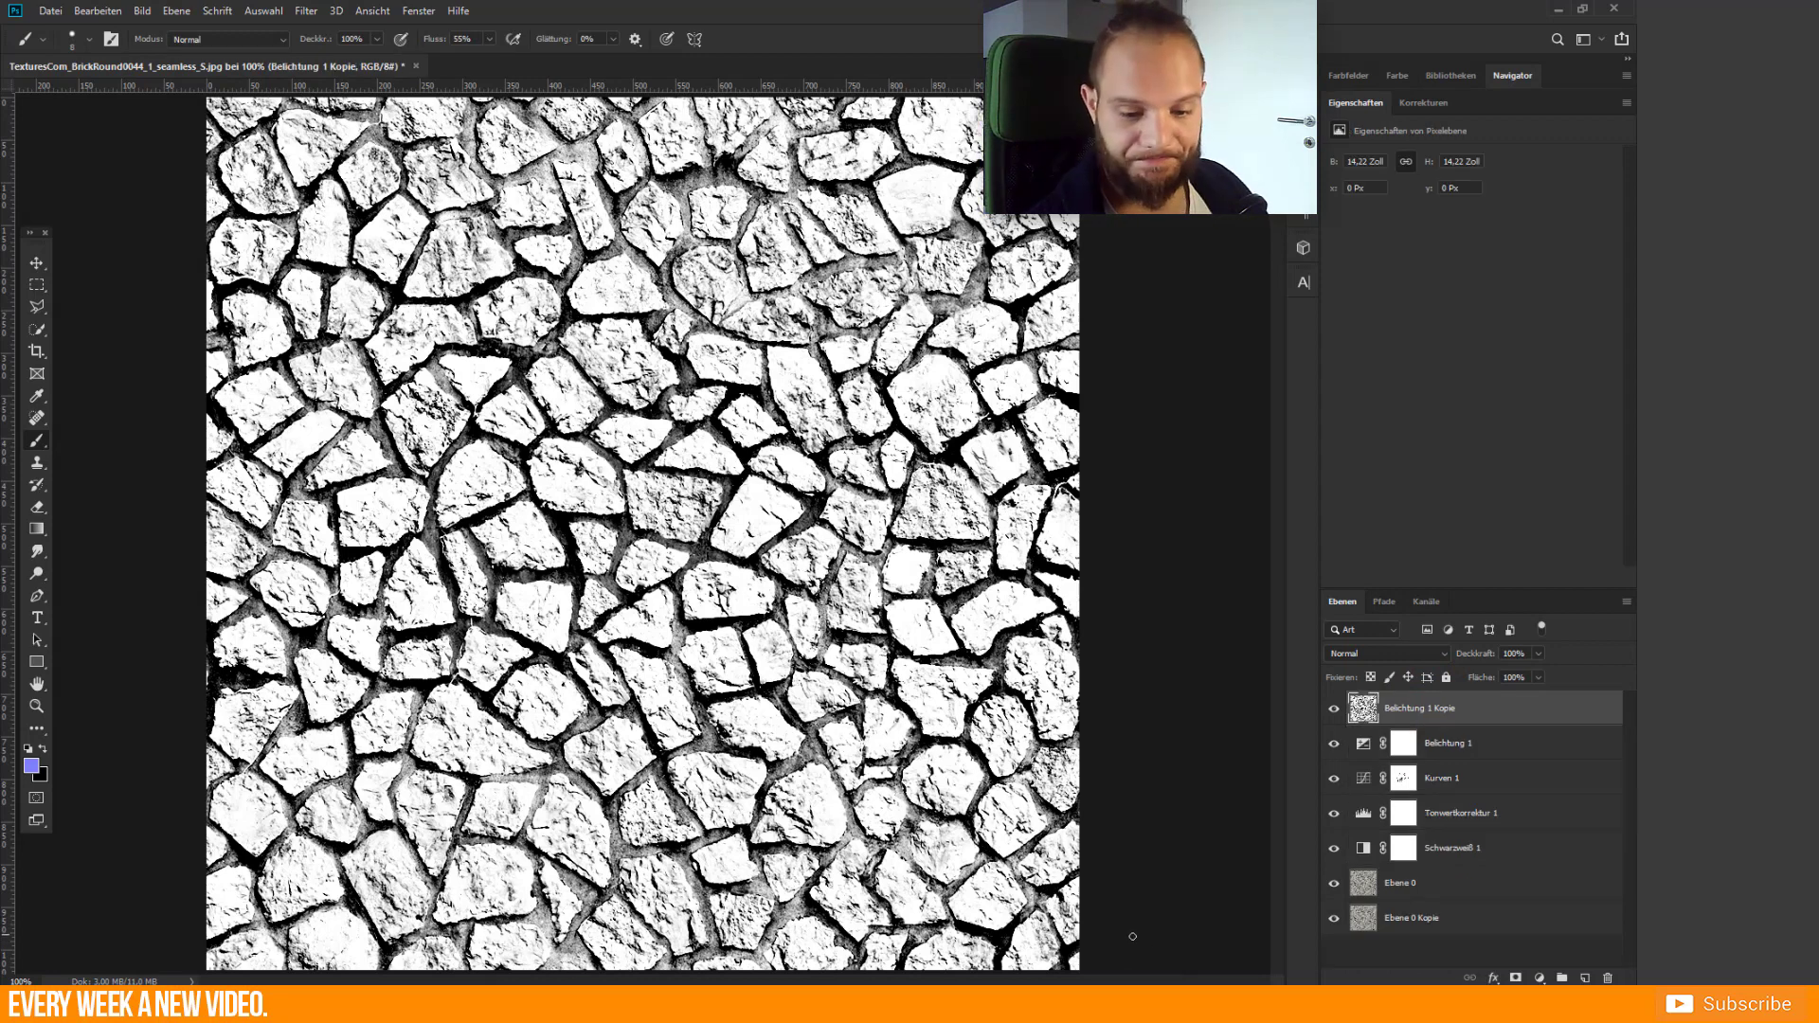
left_click(306, 12)
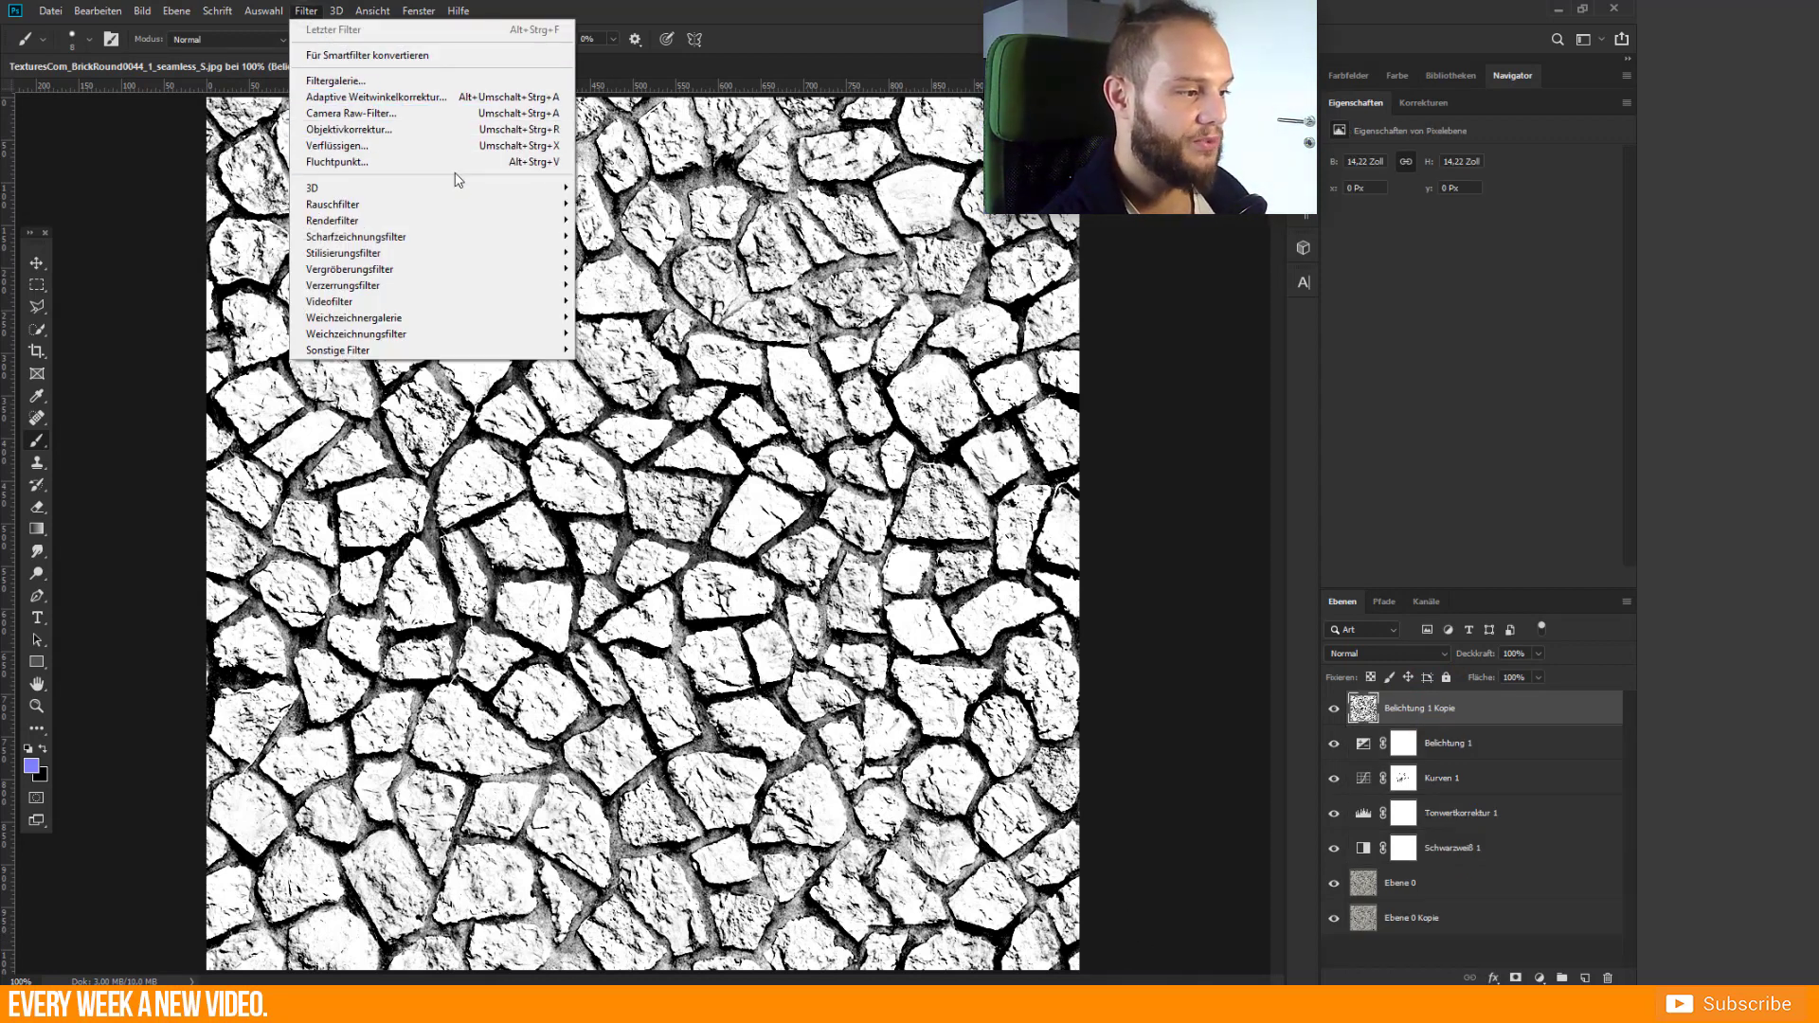
mouse_move(459, 190)
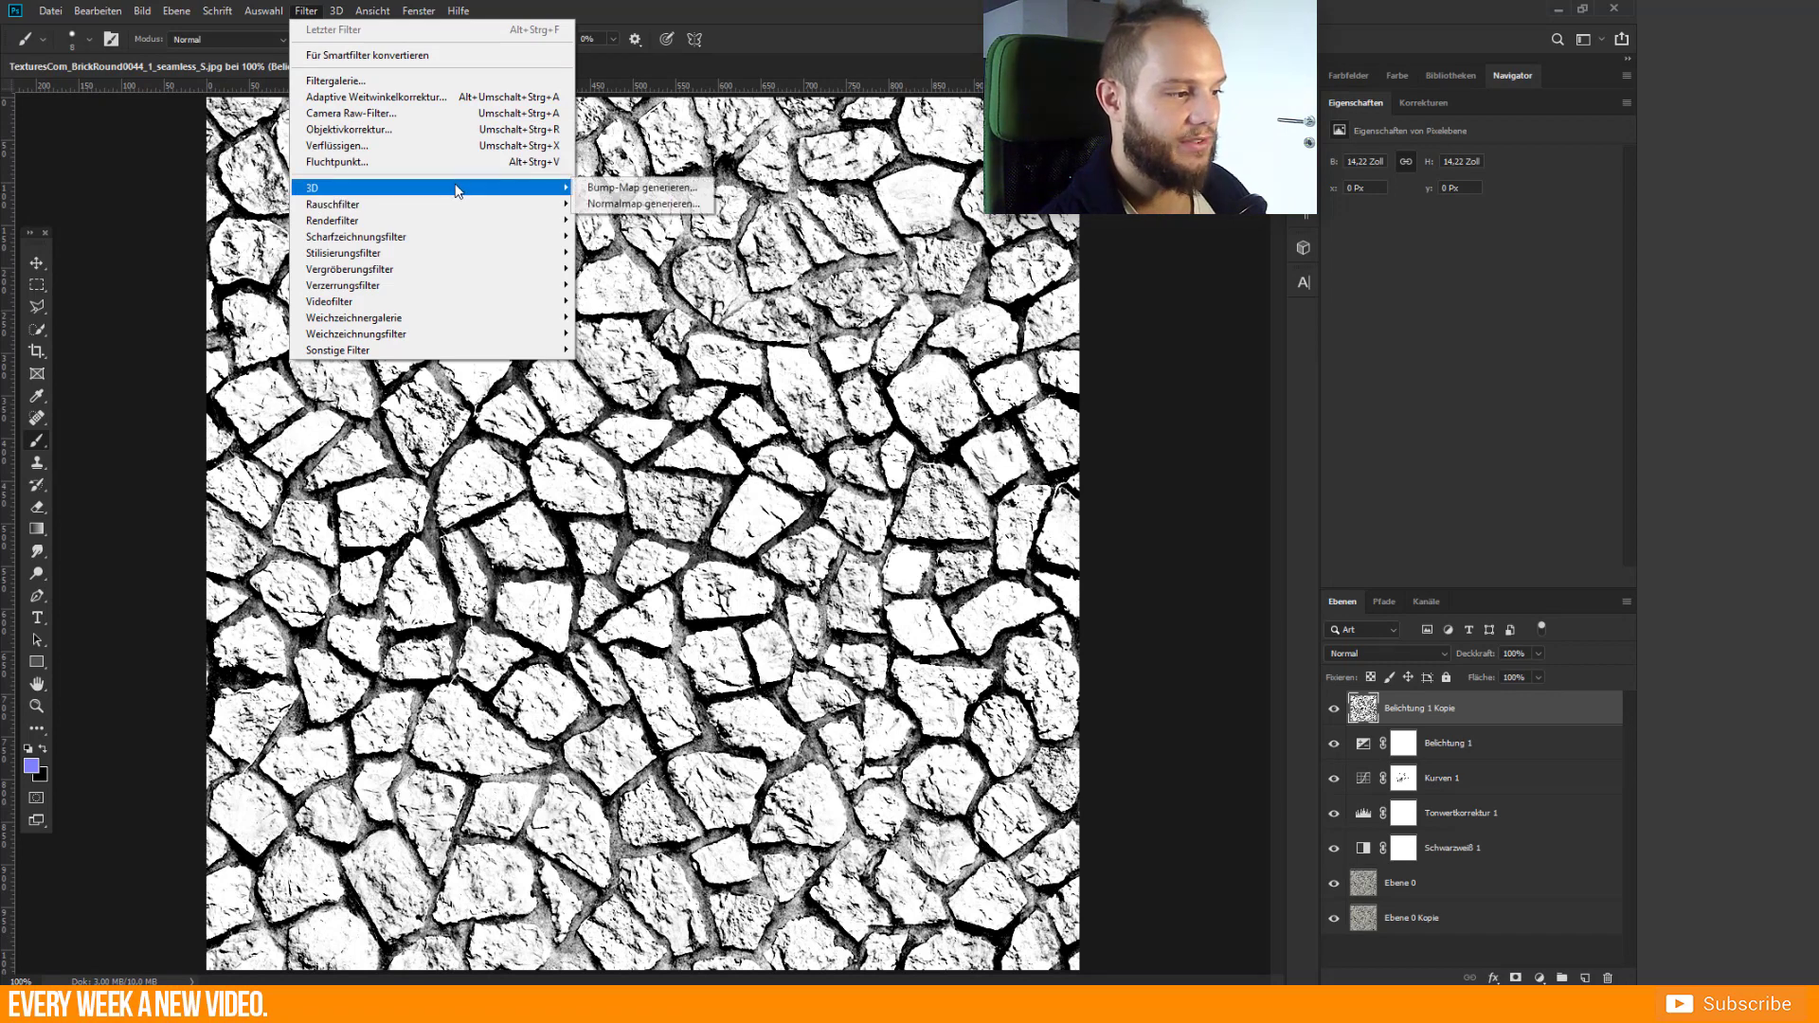
- Generate a normal map with Weichzeichnen 0,3 and Detail-Skalierung 19%, checking the preview sphere
left_click(688, 205)
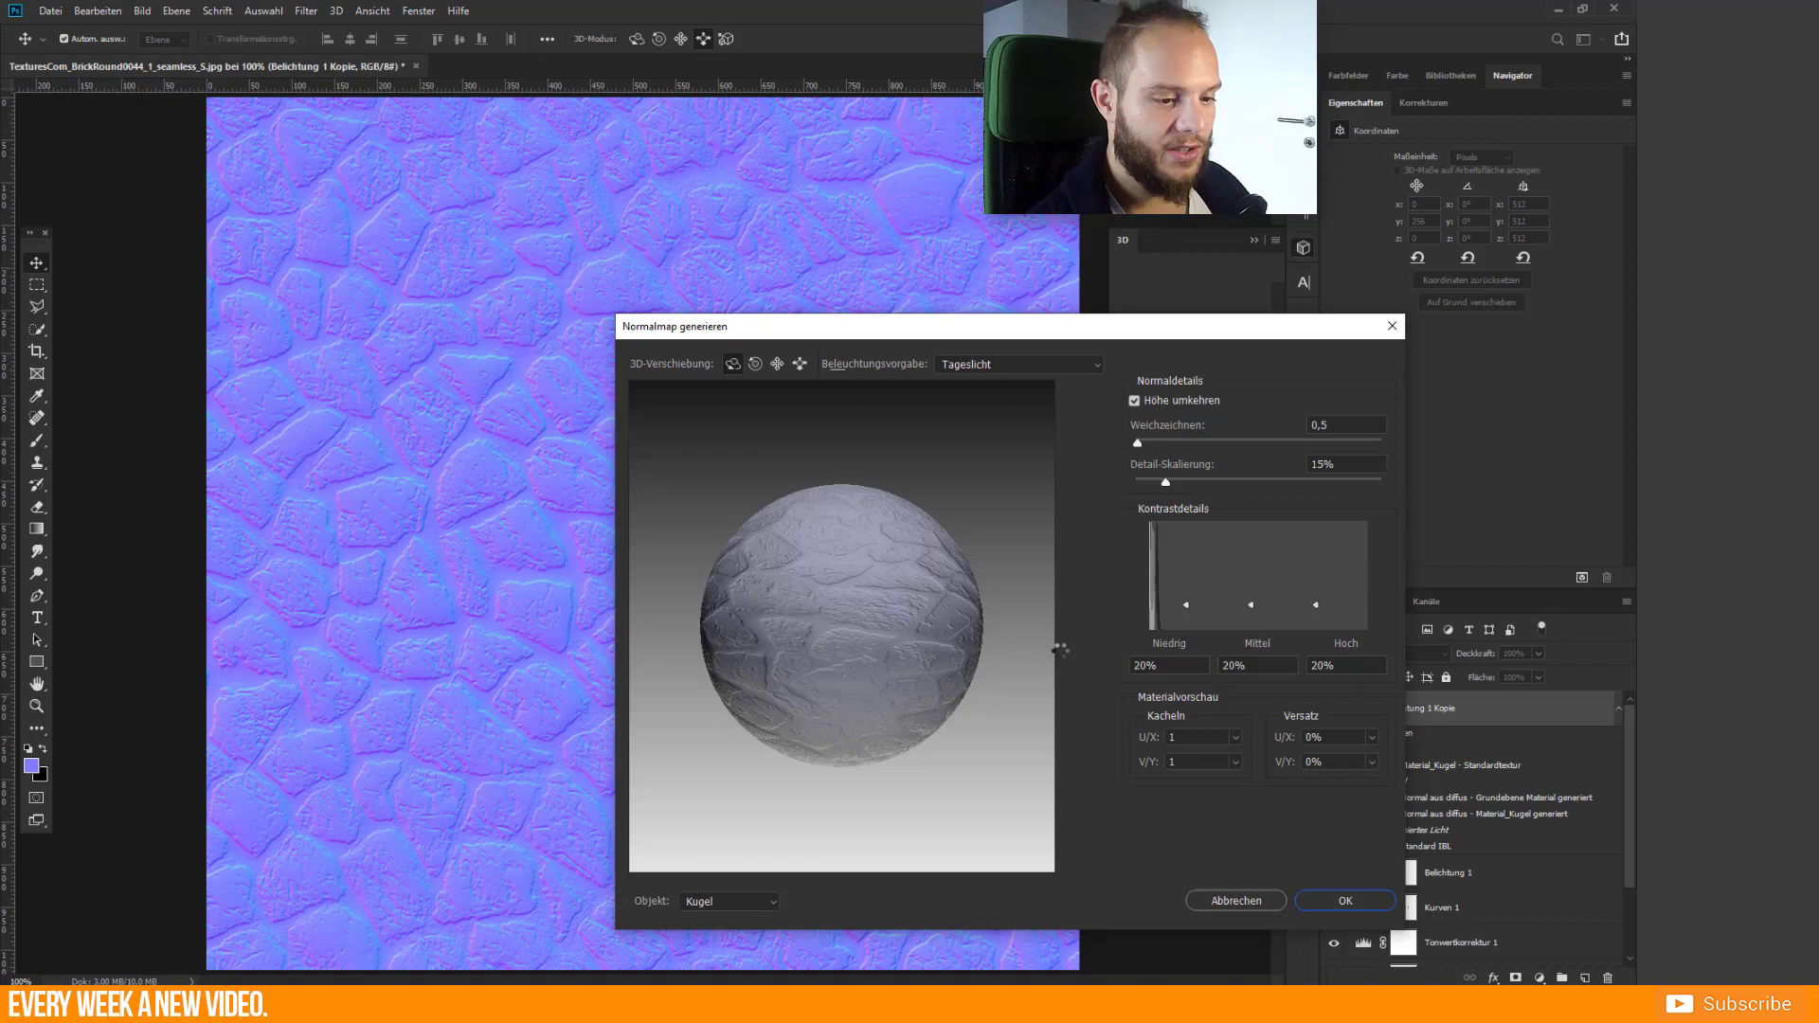
left_click_drag(1061, 330, 1065, 239)
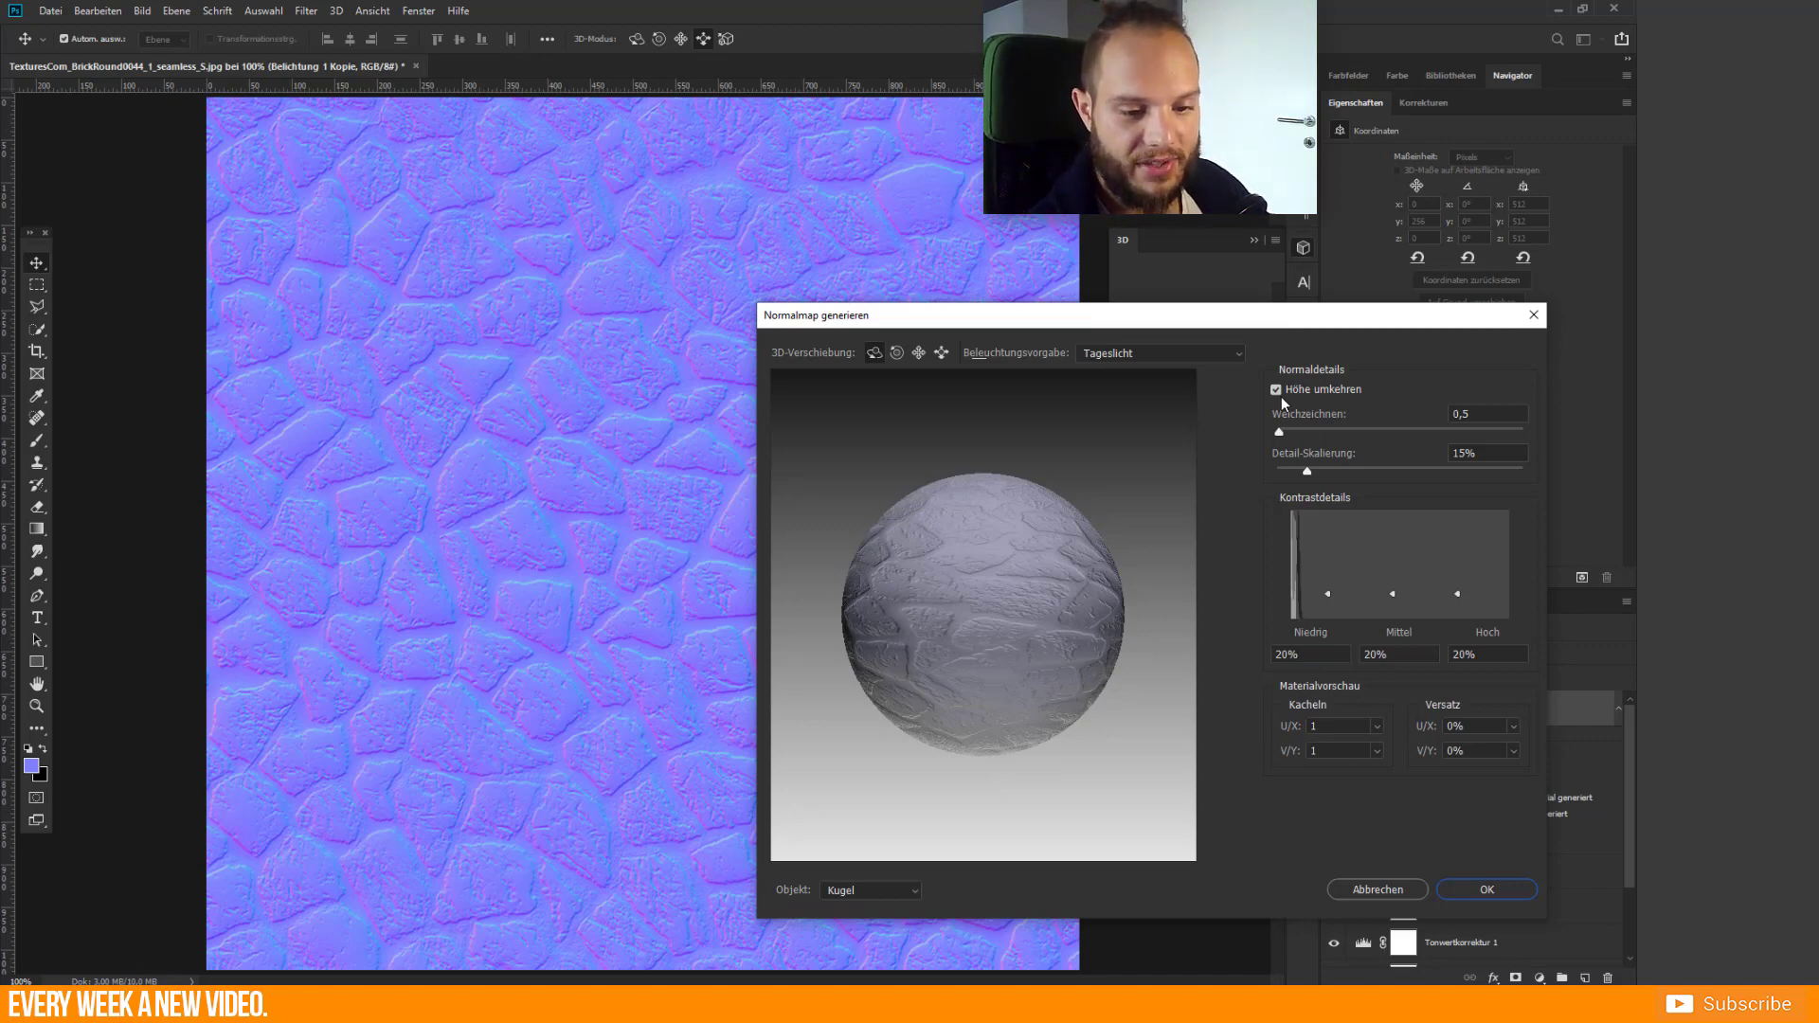
mouse_move(1279, 431)
left_mouse_down()
mouse_move(1300, 430)
mouse_move(1279, 434)
left_mouse_up()
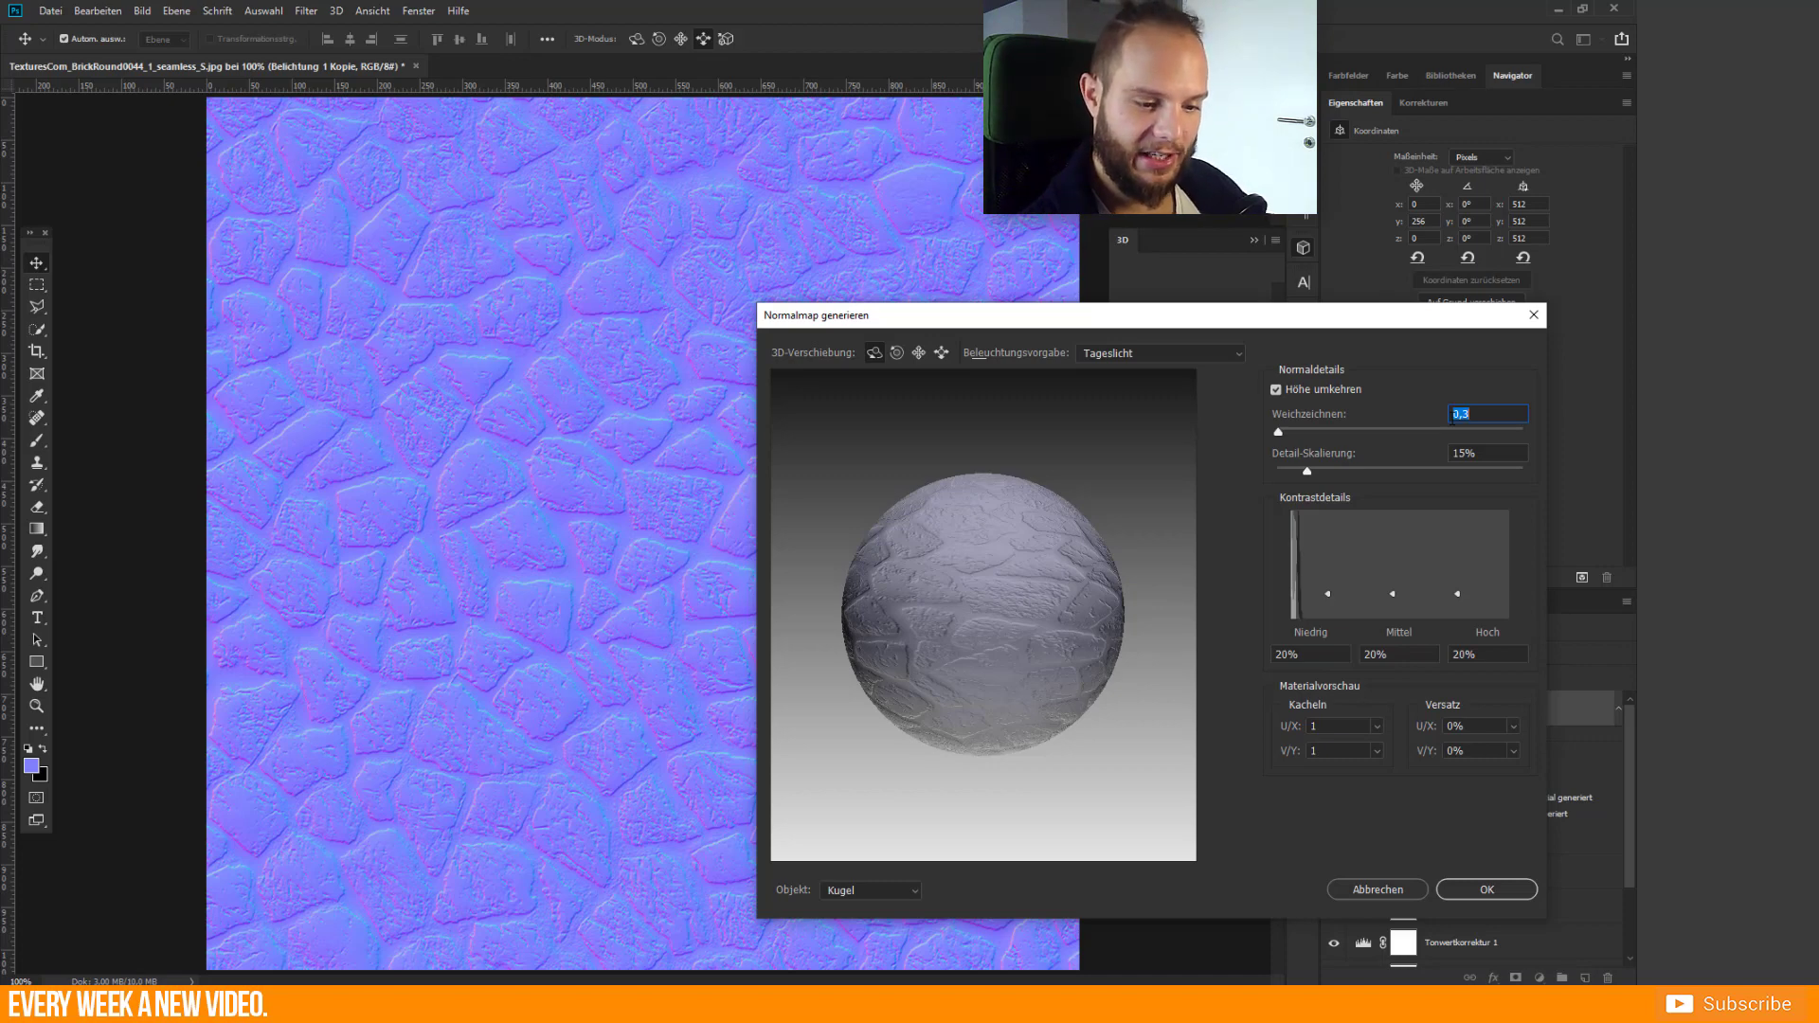
left_click_drag(1294, 472, 1285, 474)
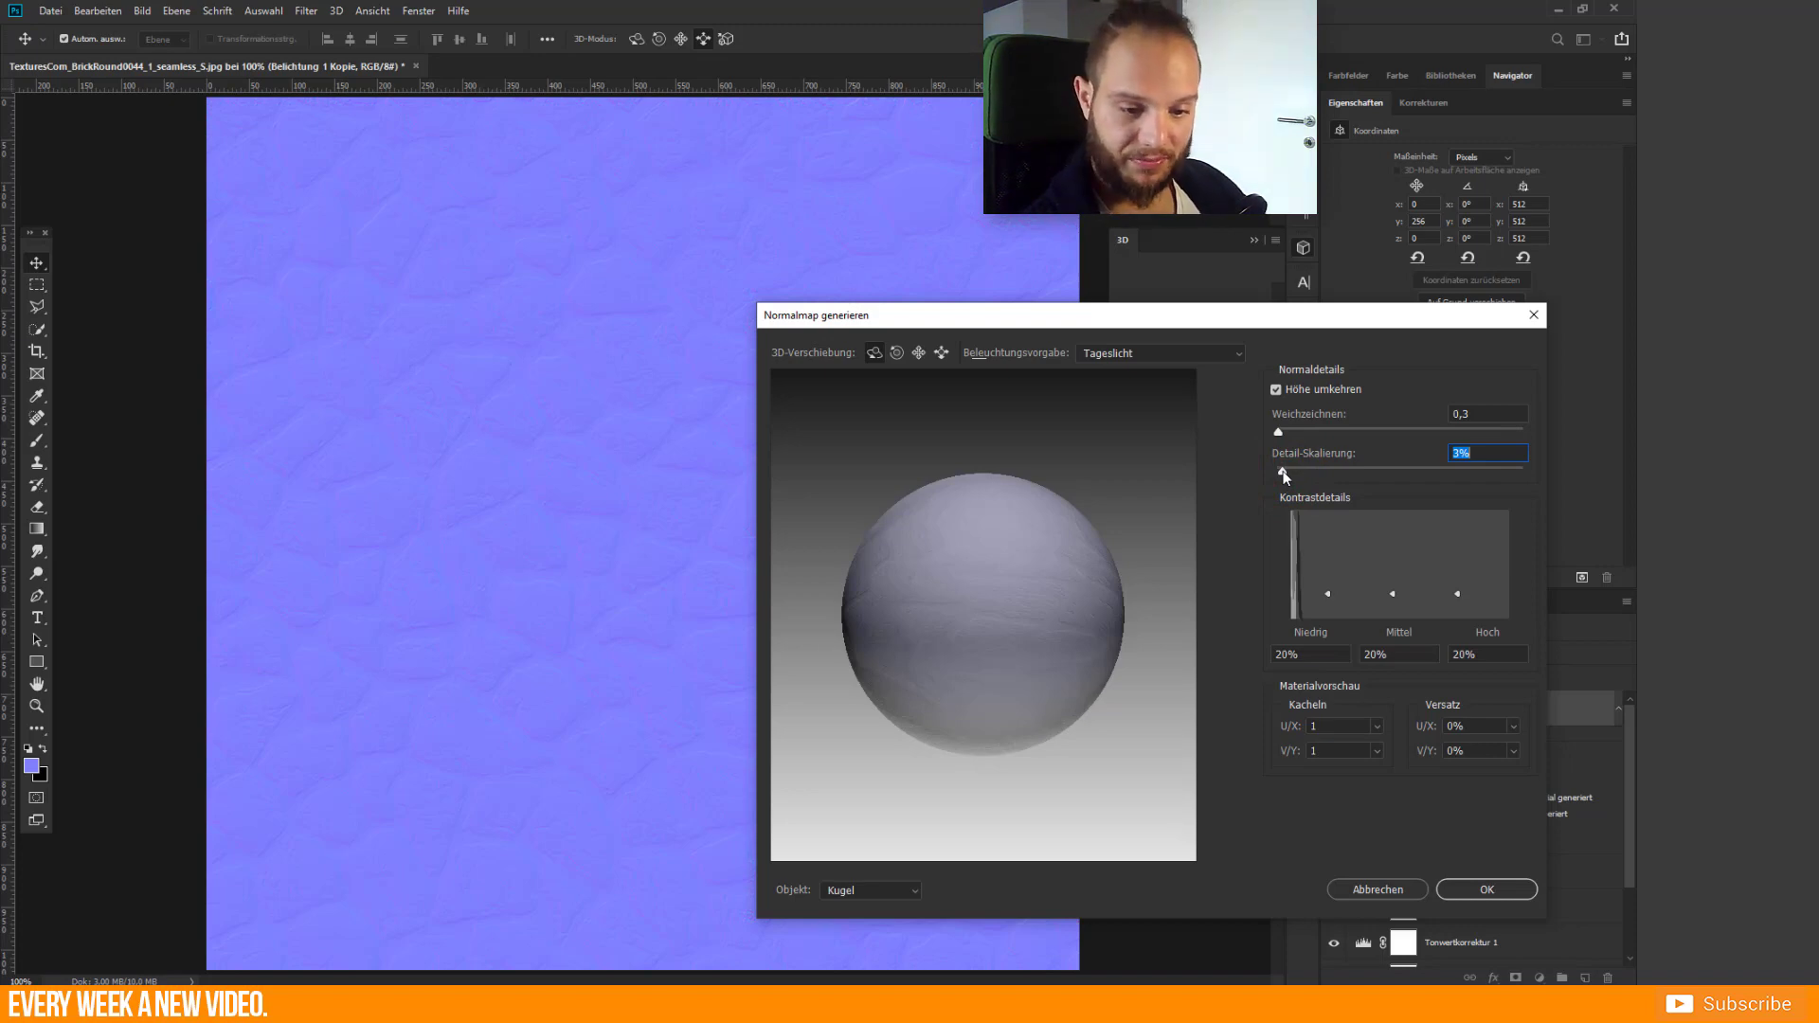
left_click_drag(1288, 469, 1333, 466)
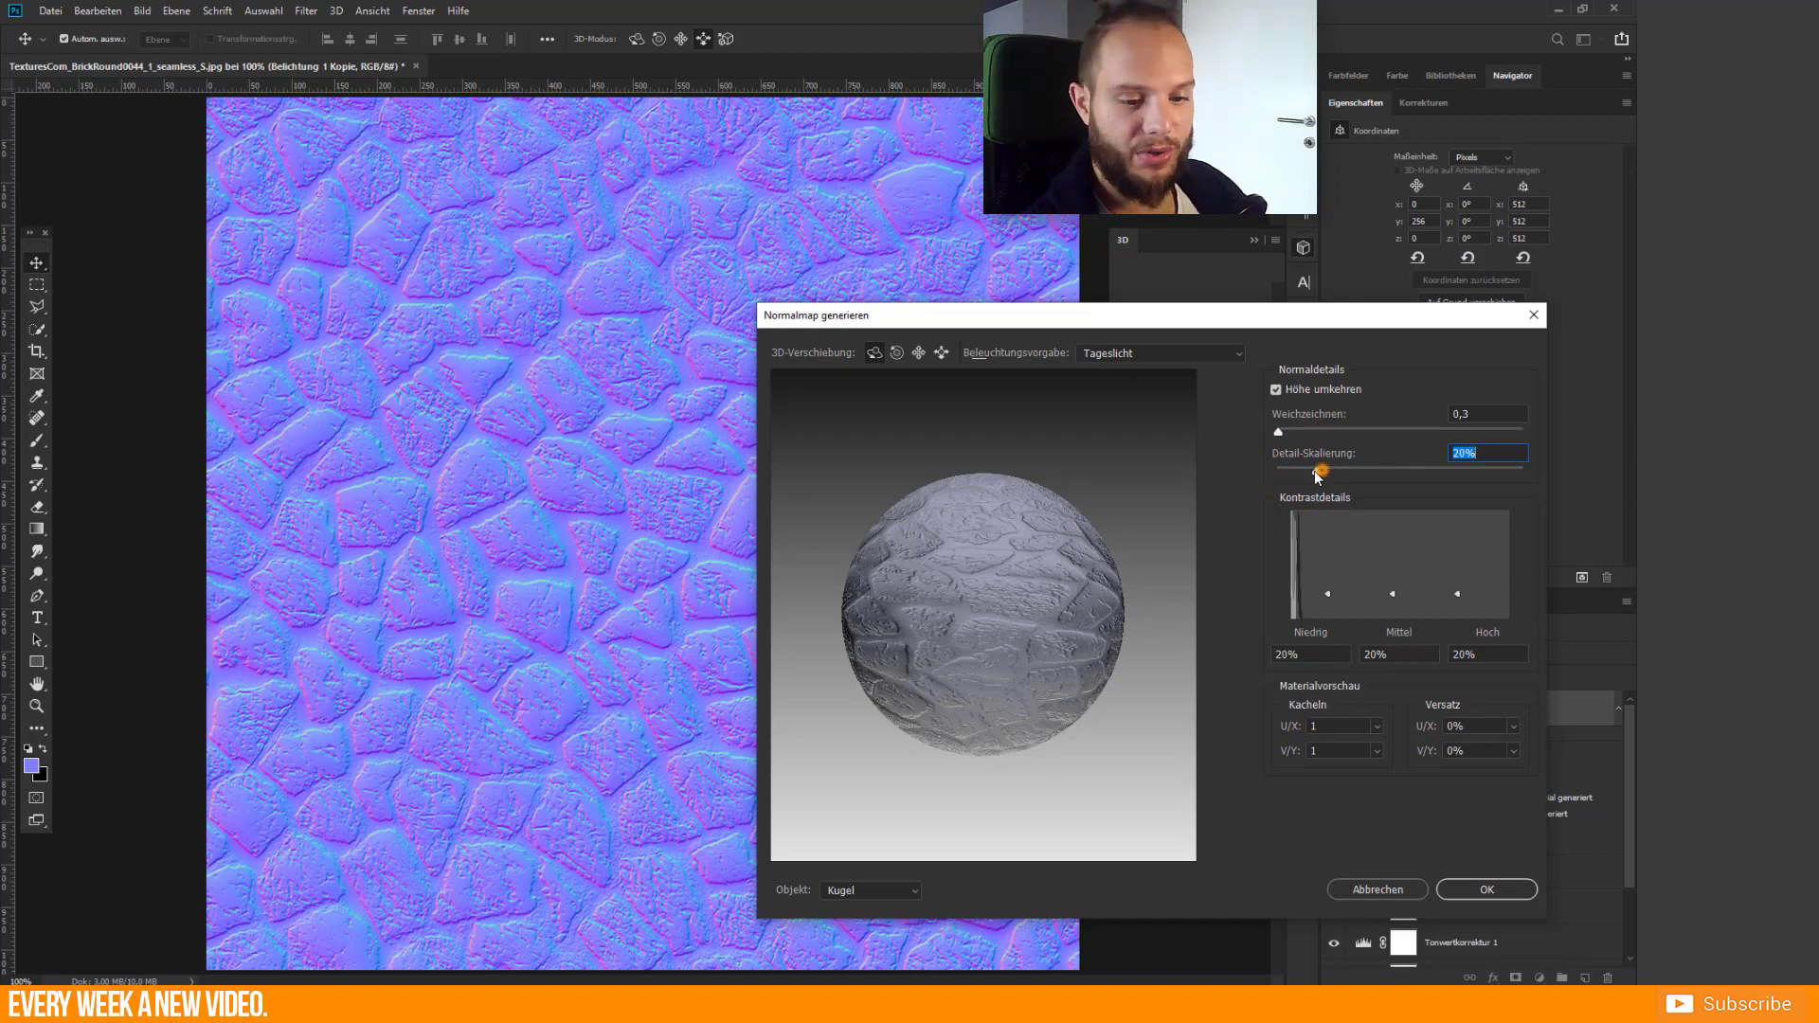
left_click_drag(1332, 466, 1312, 469)
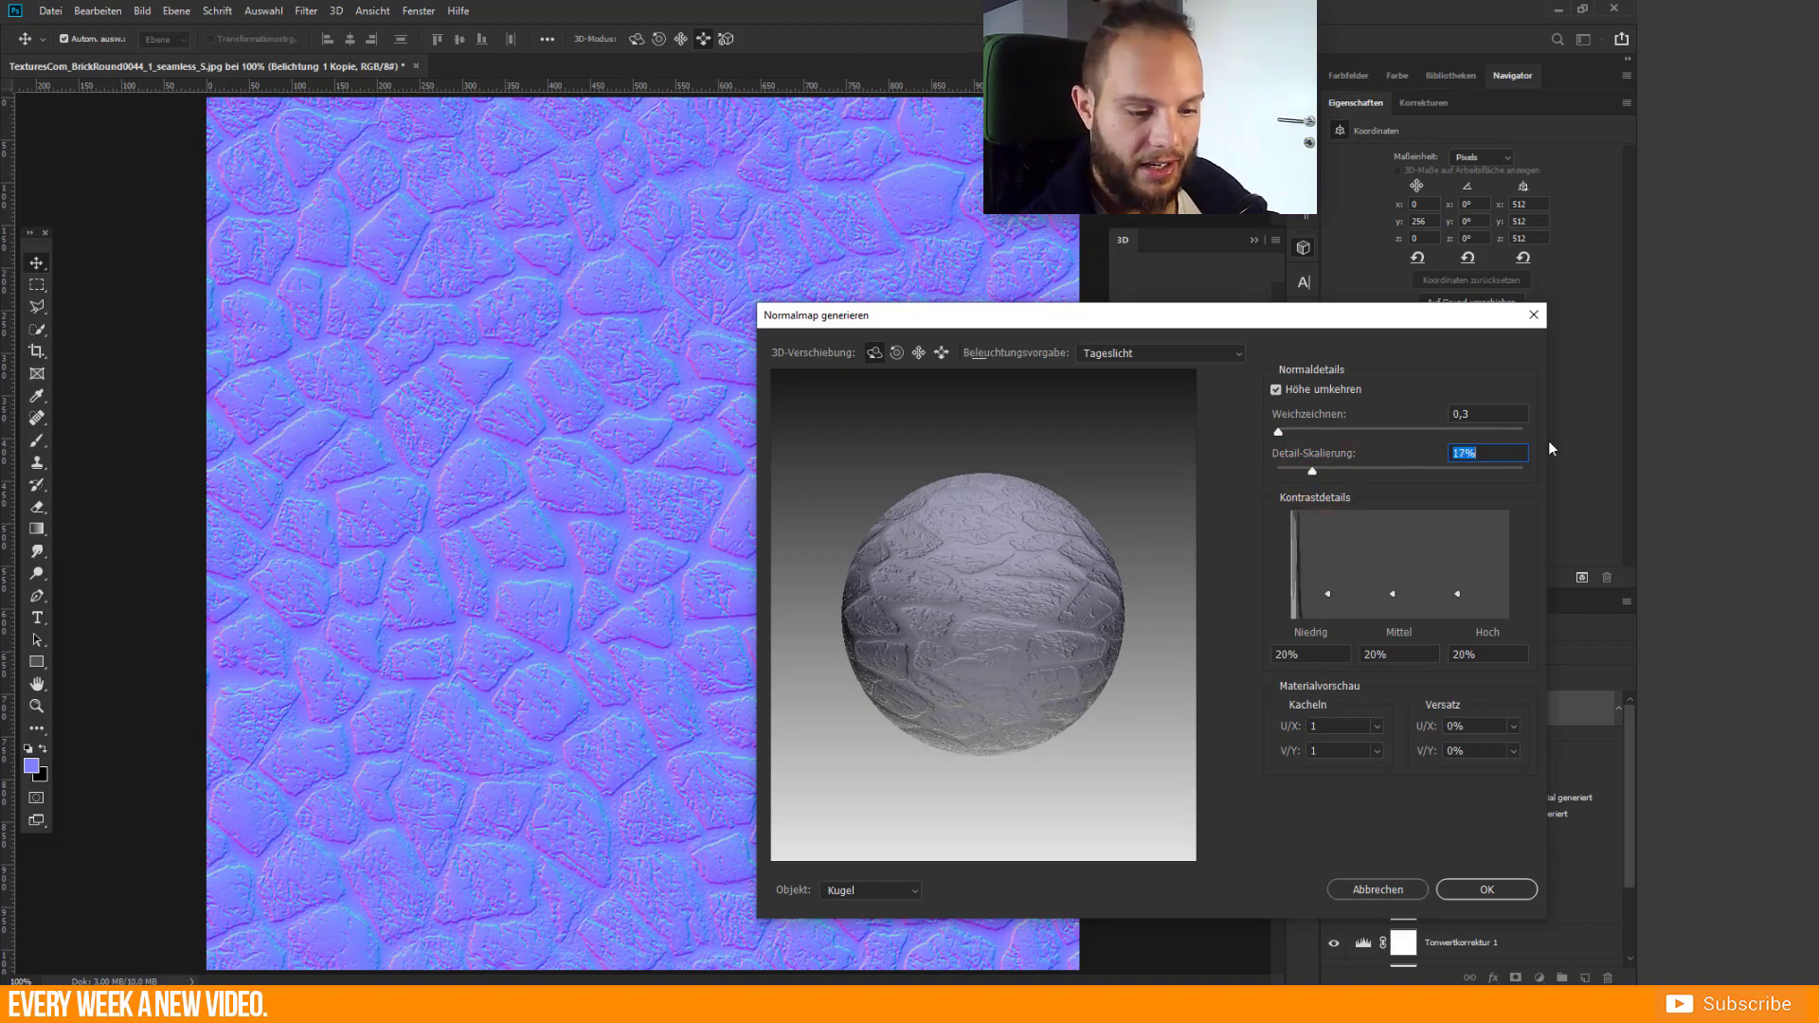
key("Up")
key("Up")
left_click_drag(963, 528, 967, 526)
- Preview the normal map on a Würfel (cube), angled and moved closer
left_click(887, 905)
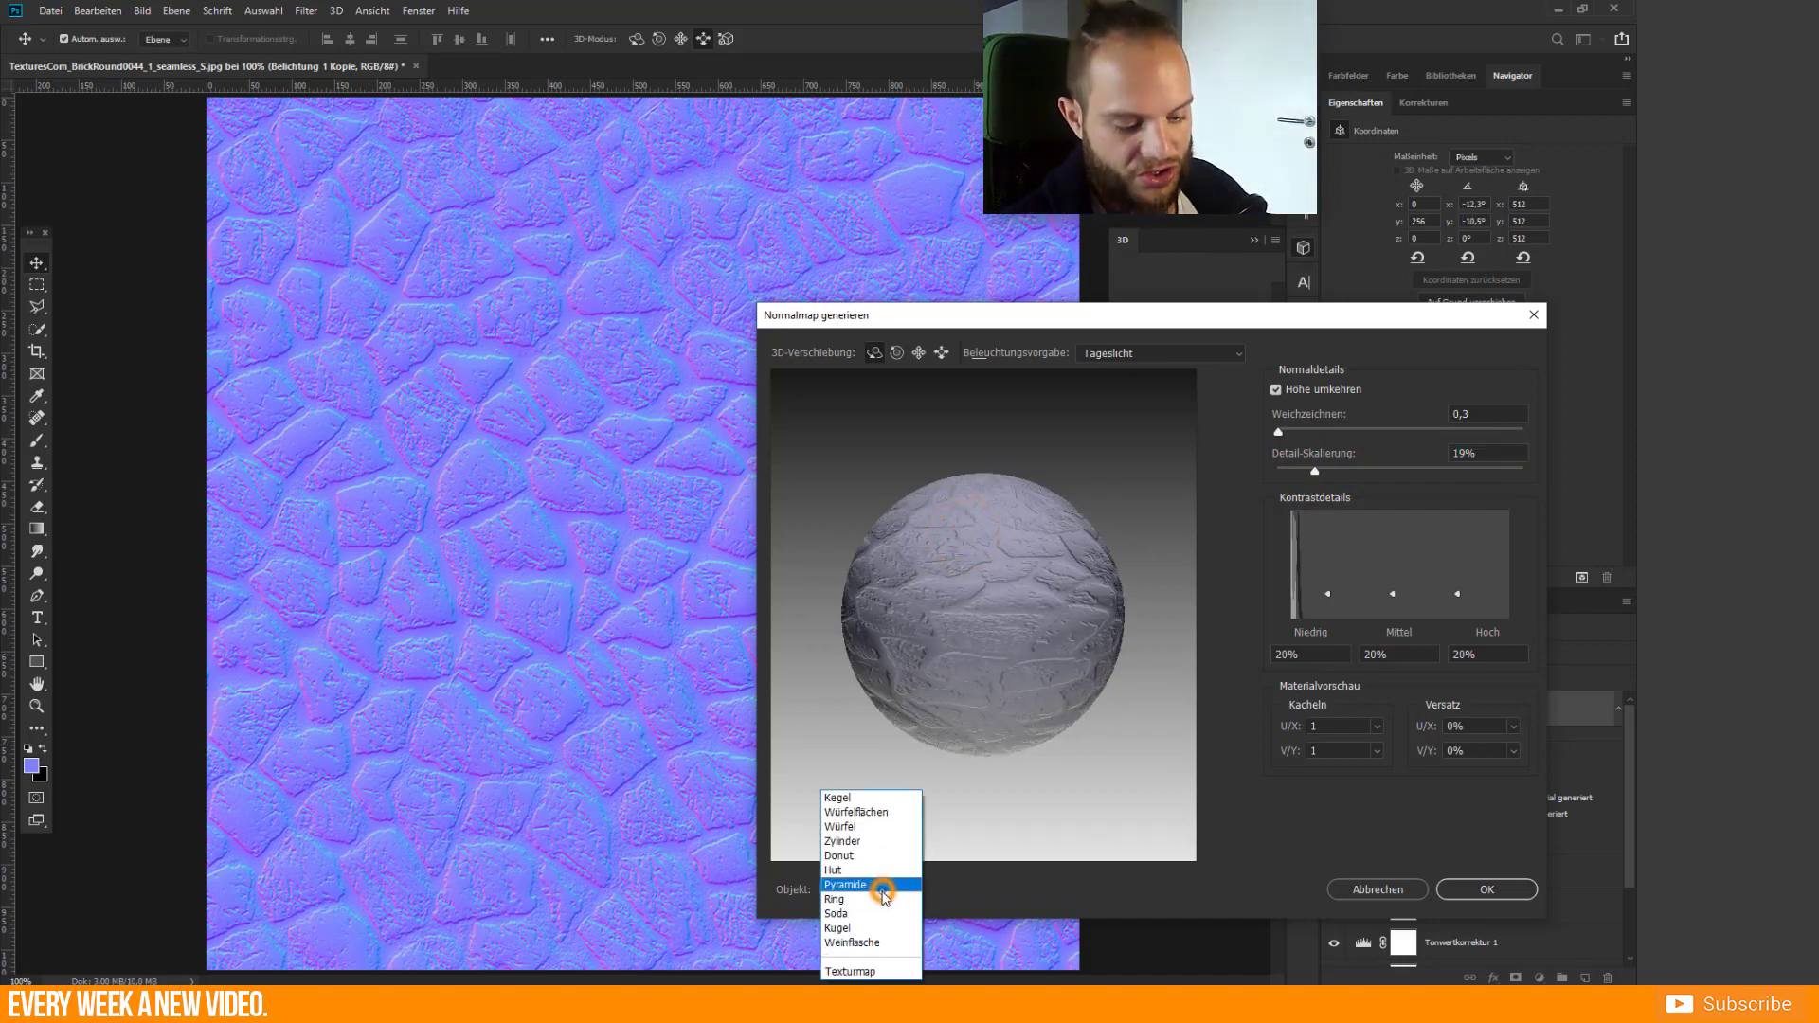
left_click(879, 825)
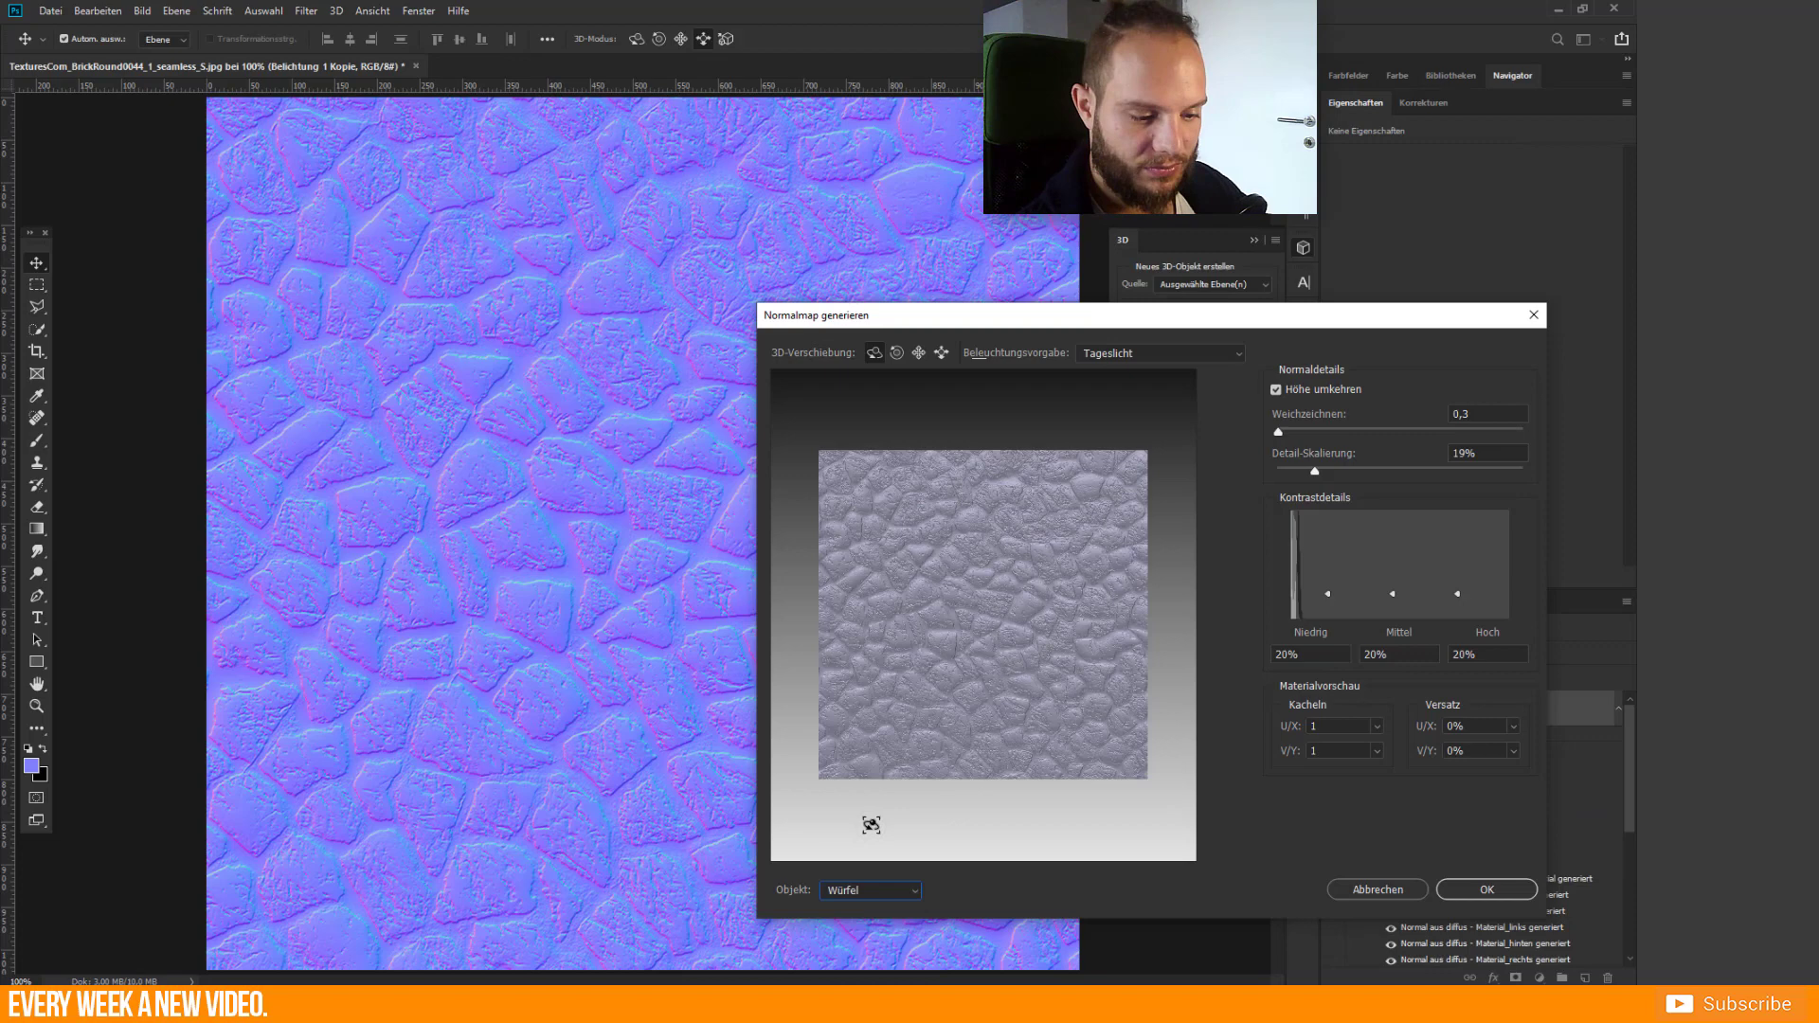
left_click_drag(871, 826, 902, 637)
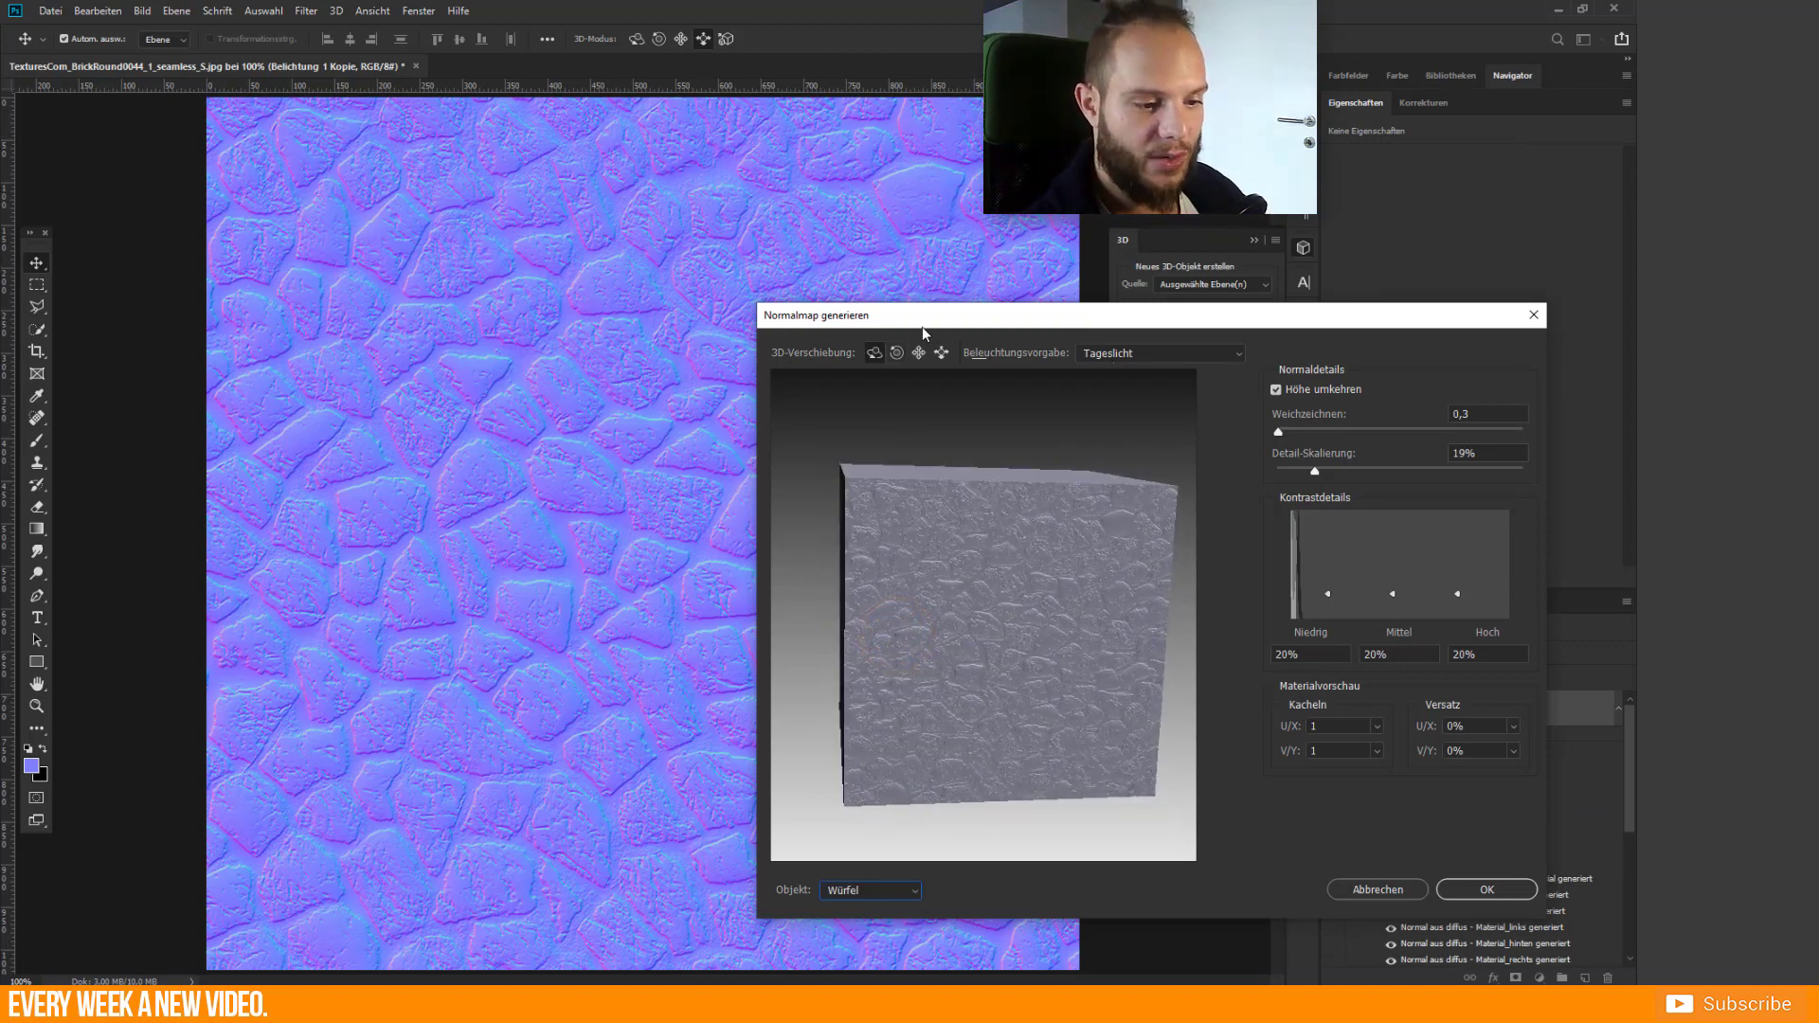
left_click(940, 352)
left_click_drag(995, 607, 987, 735)
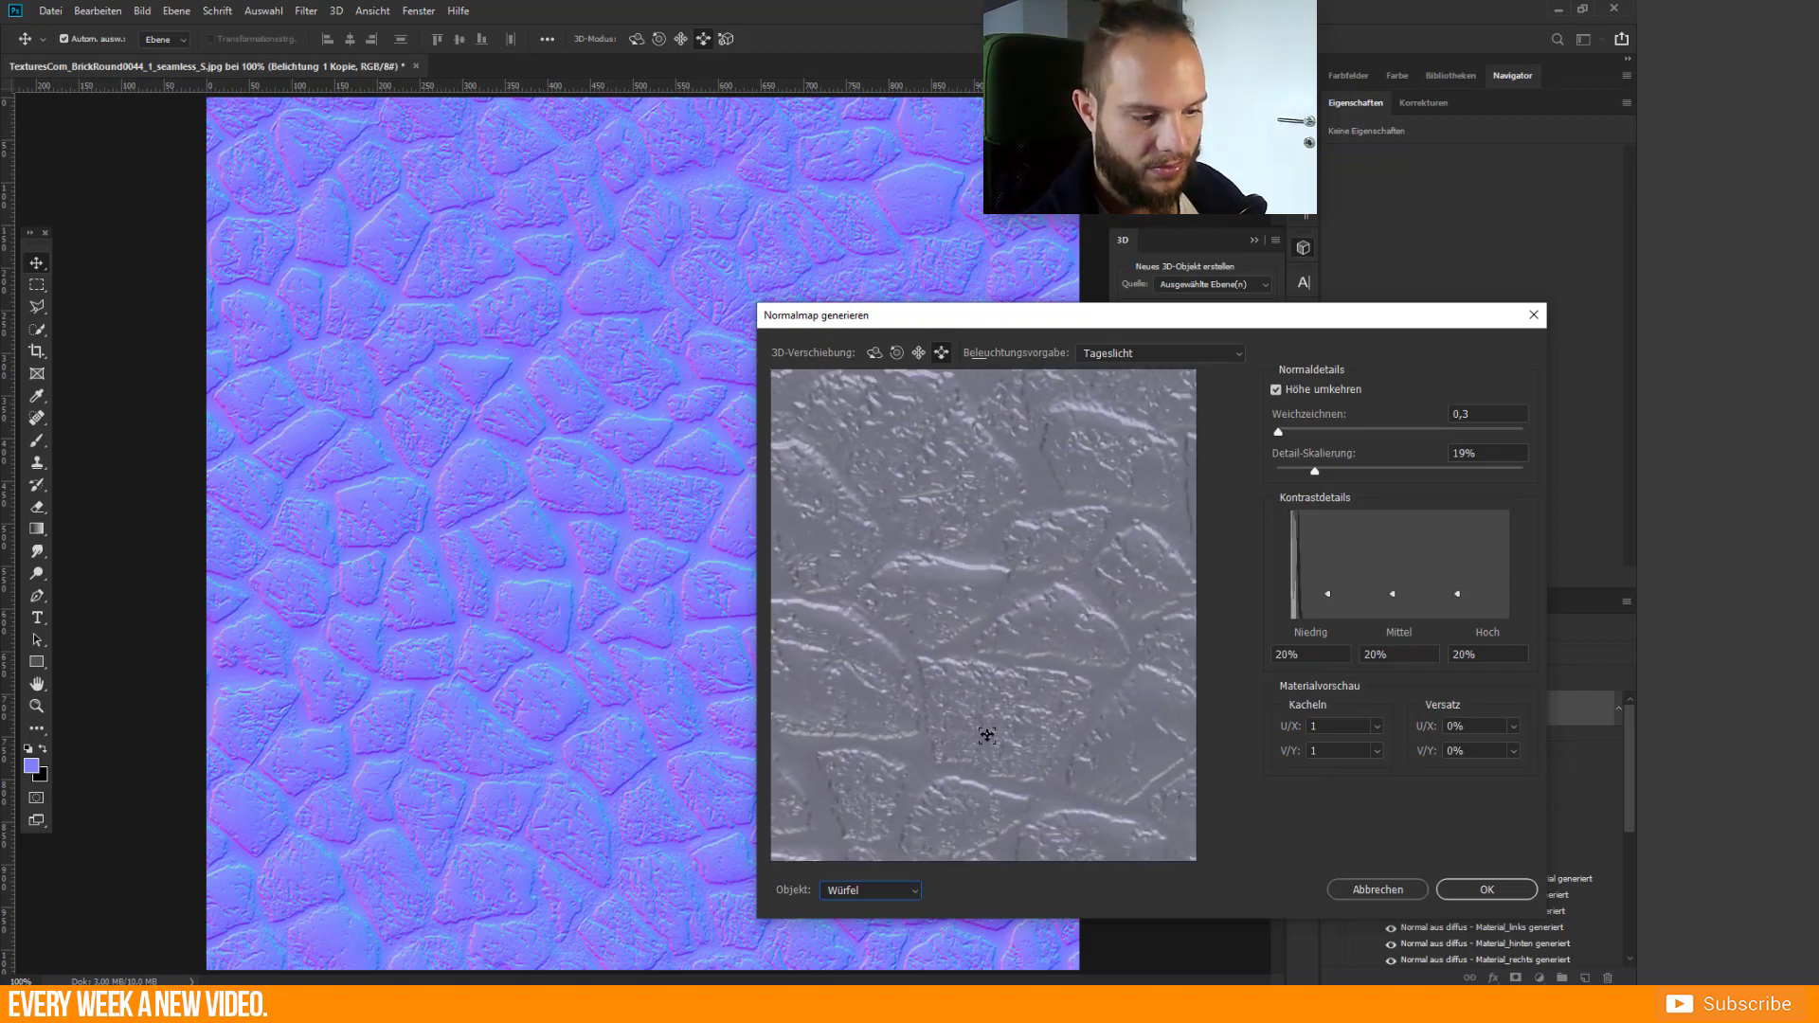
- Pan and rotate the cube preview to inspect its textured faces
left_click(919, 352)
left_click_drag(926, 617, 1008, 670)
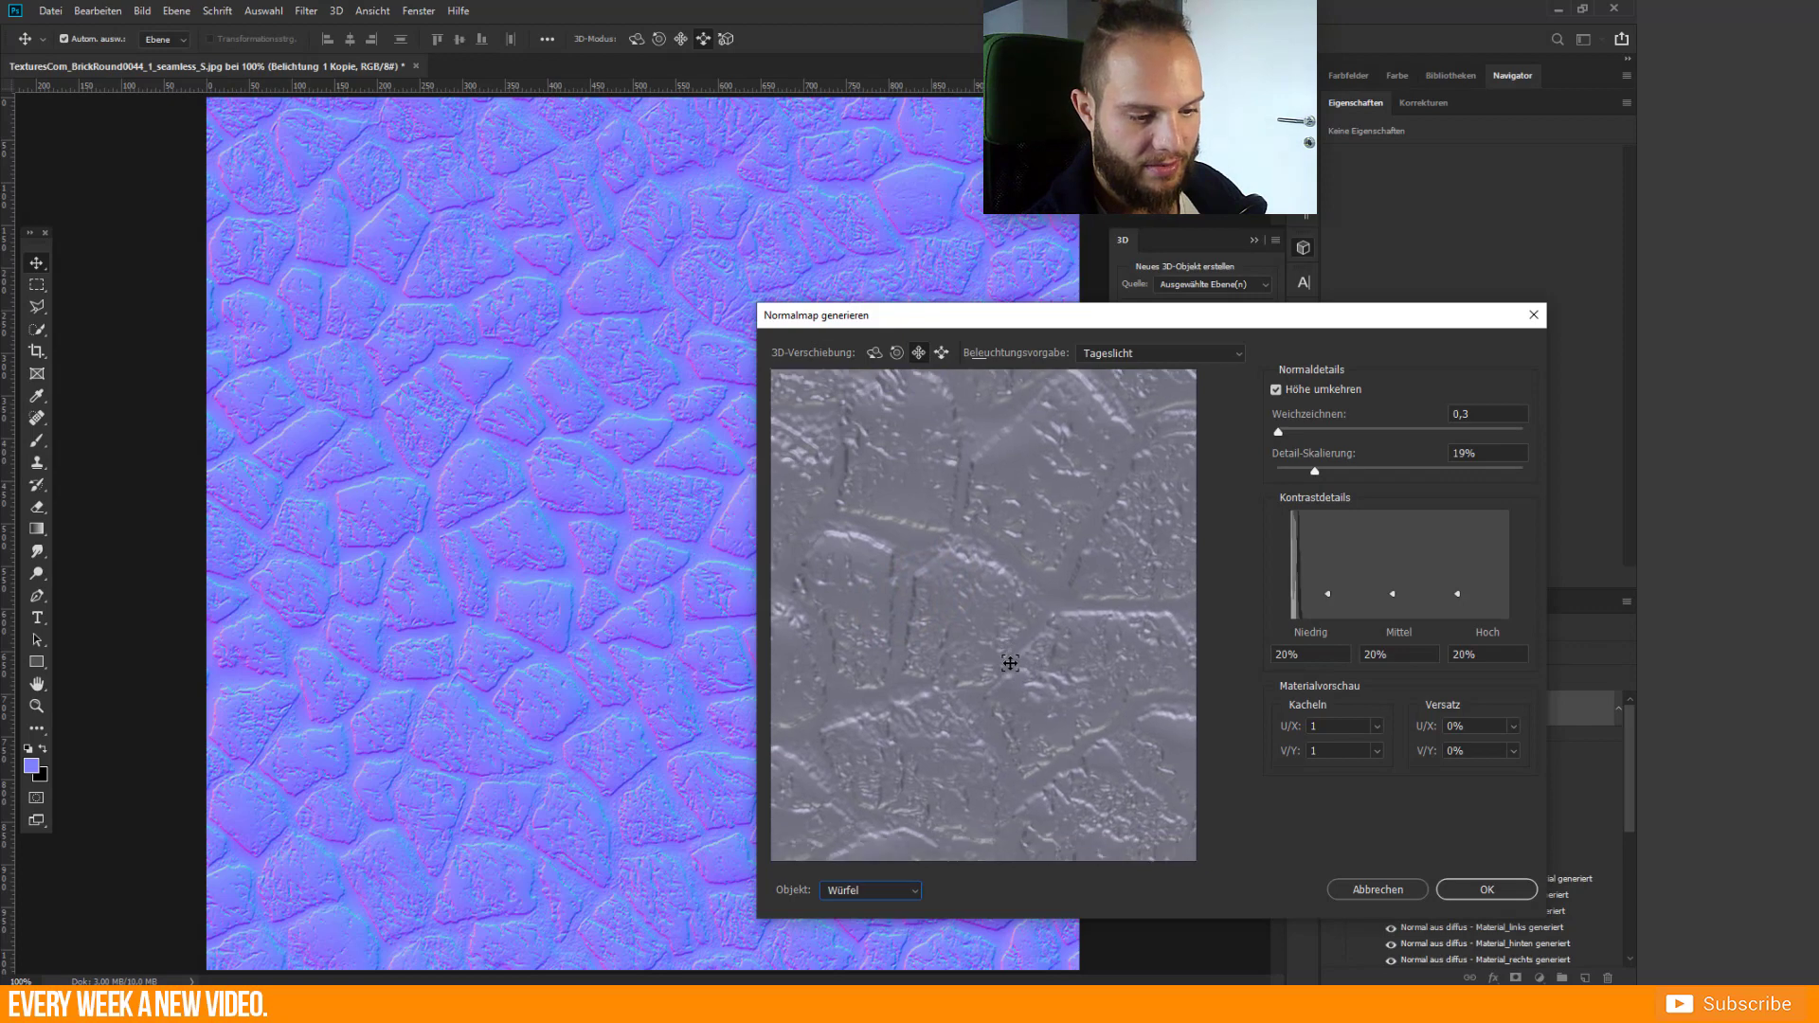
left_click_drag(995, 560, 1059, 418)
left_click(897, 355)
left_click(876, 354)
left_click_drag(1052, 588, 1064, 548)
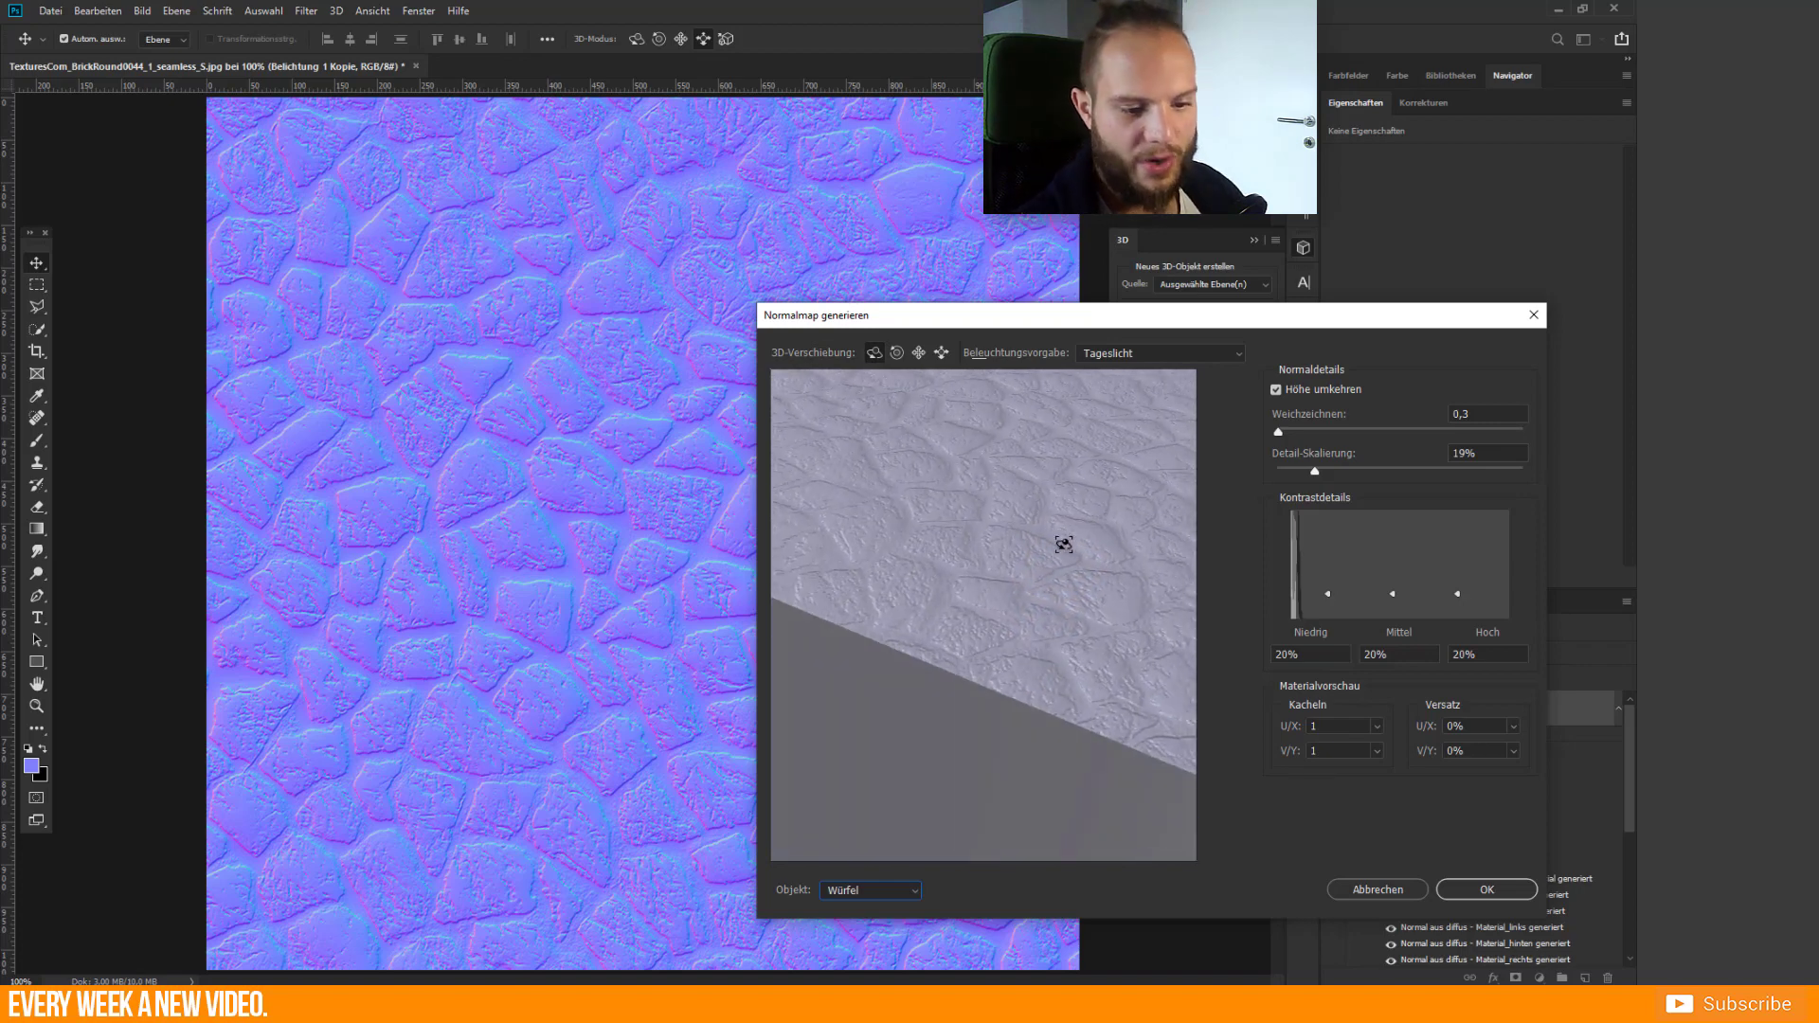
left_click_drag(1154, 312, 1047, 341)
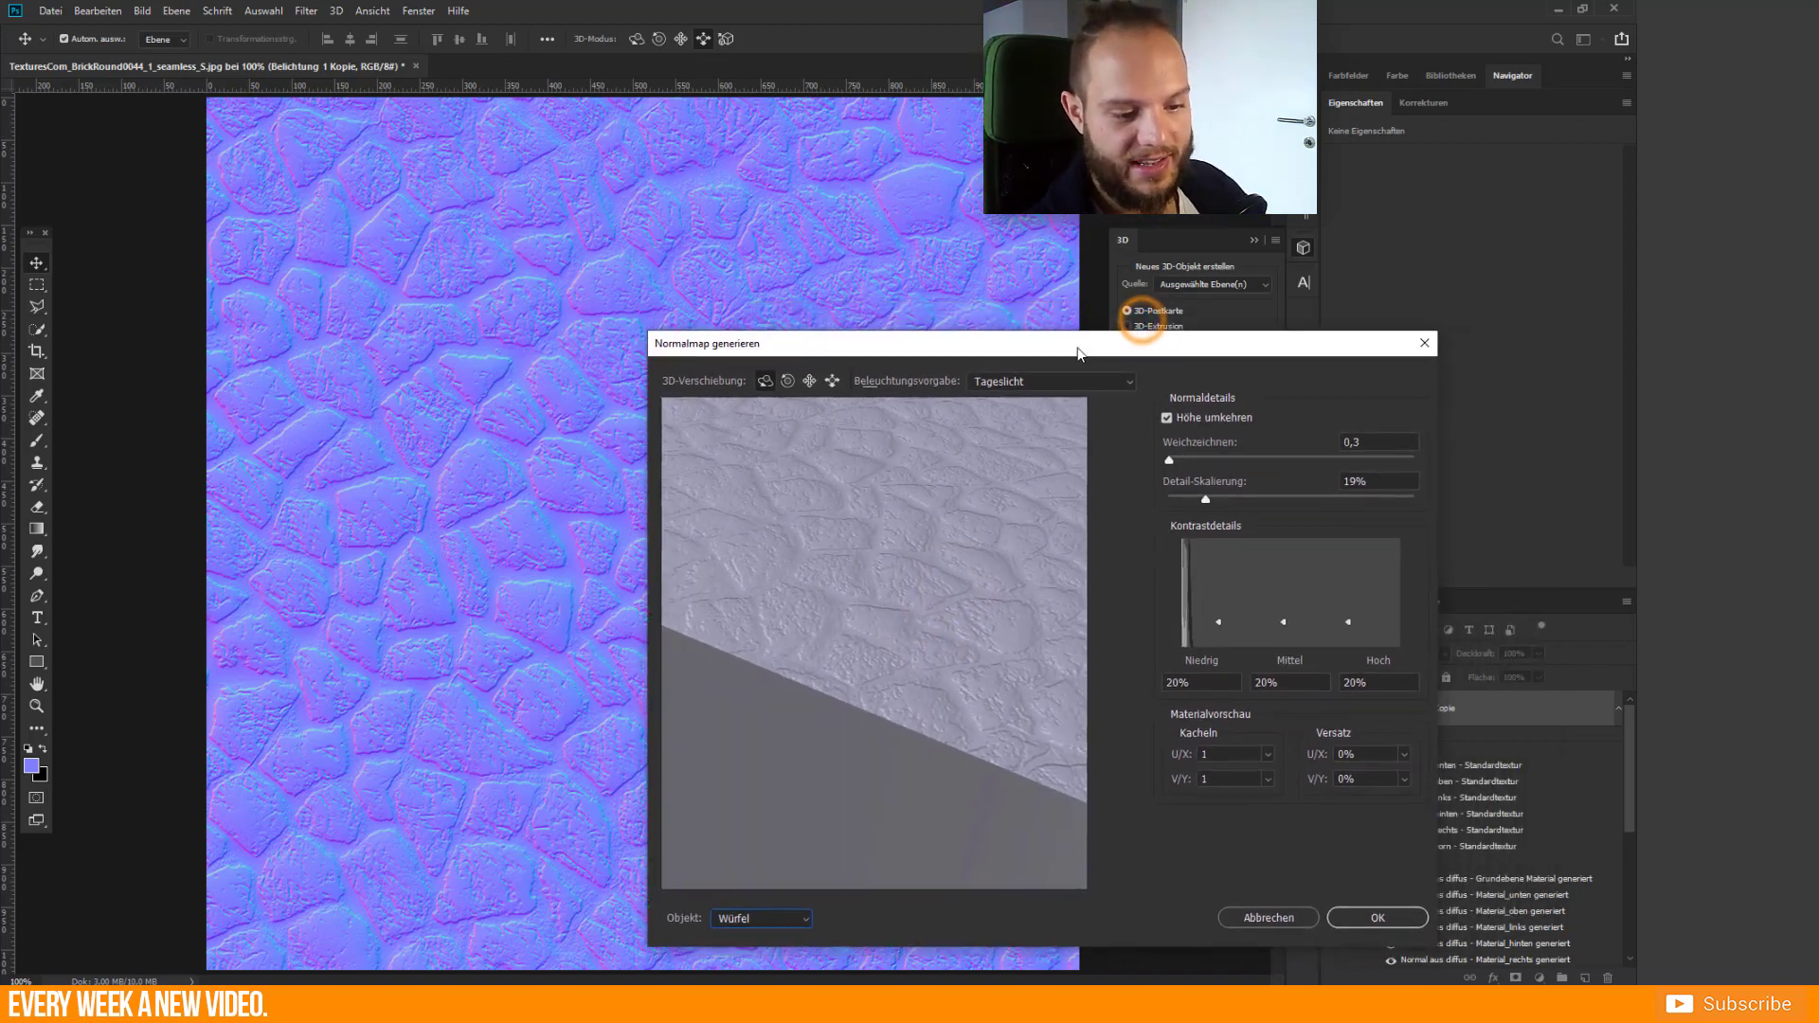
left_click_drag(918, 519, 926, 515)
- Apply the normal map to the layer, close the 3D panel and zoom out to 50%
left_click_drag(1008, 349, 1126, 311)
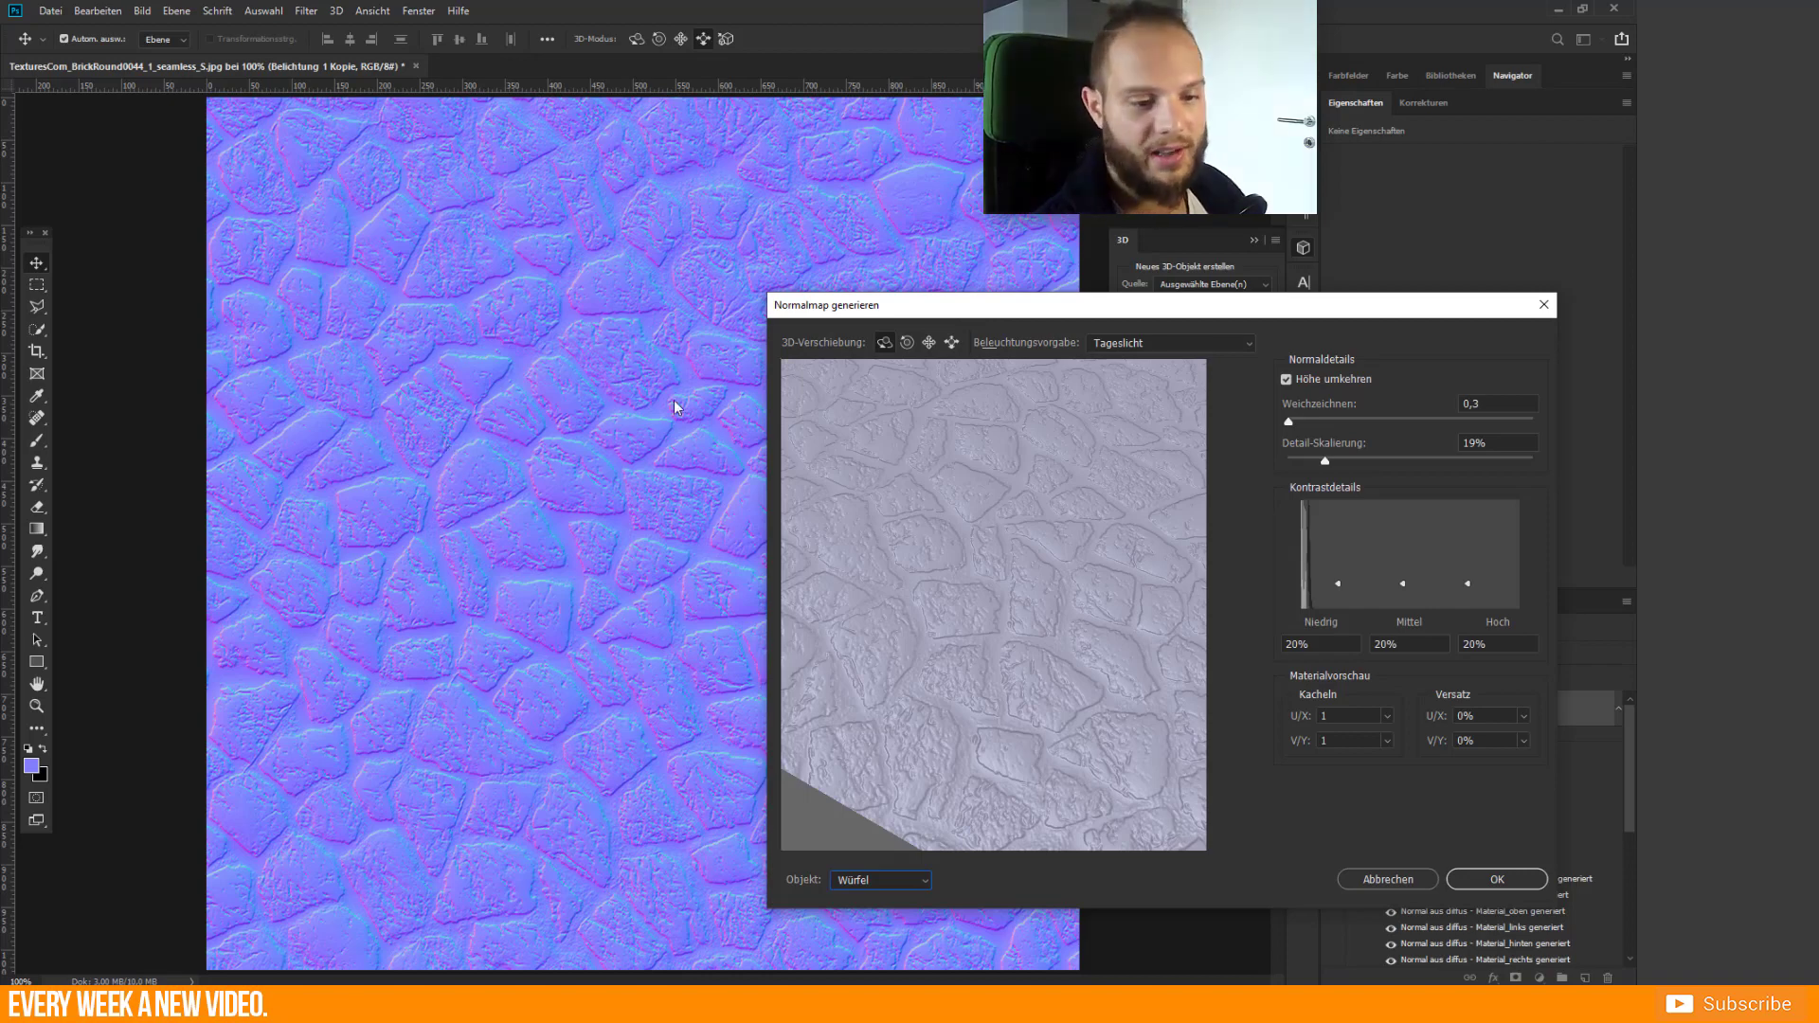
left_click_drag(1211, 309, 977, 347)
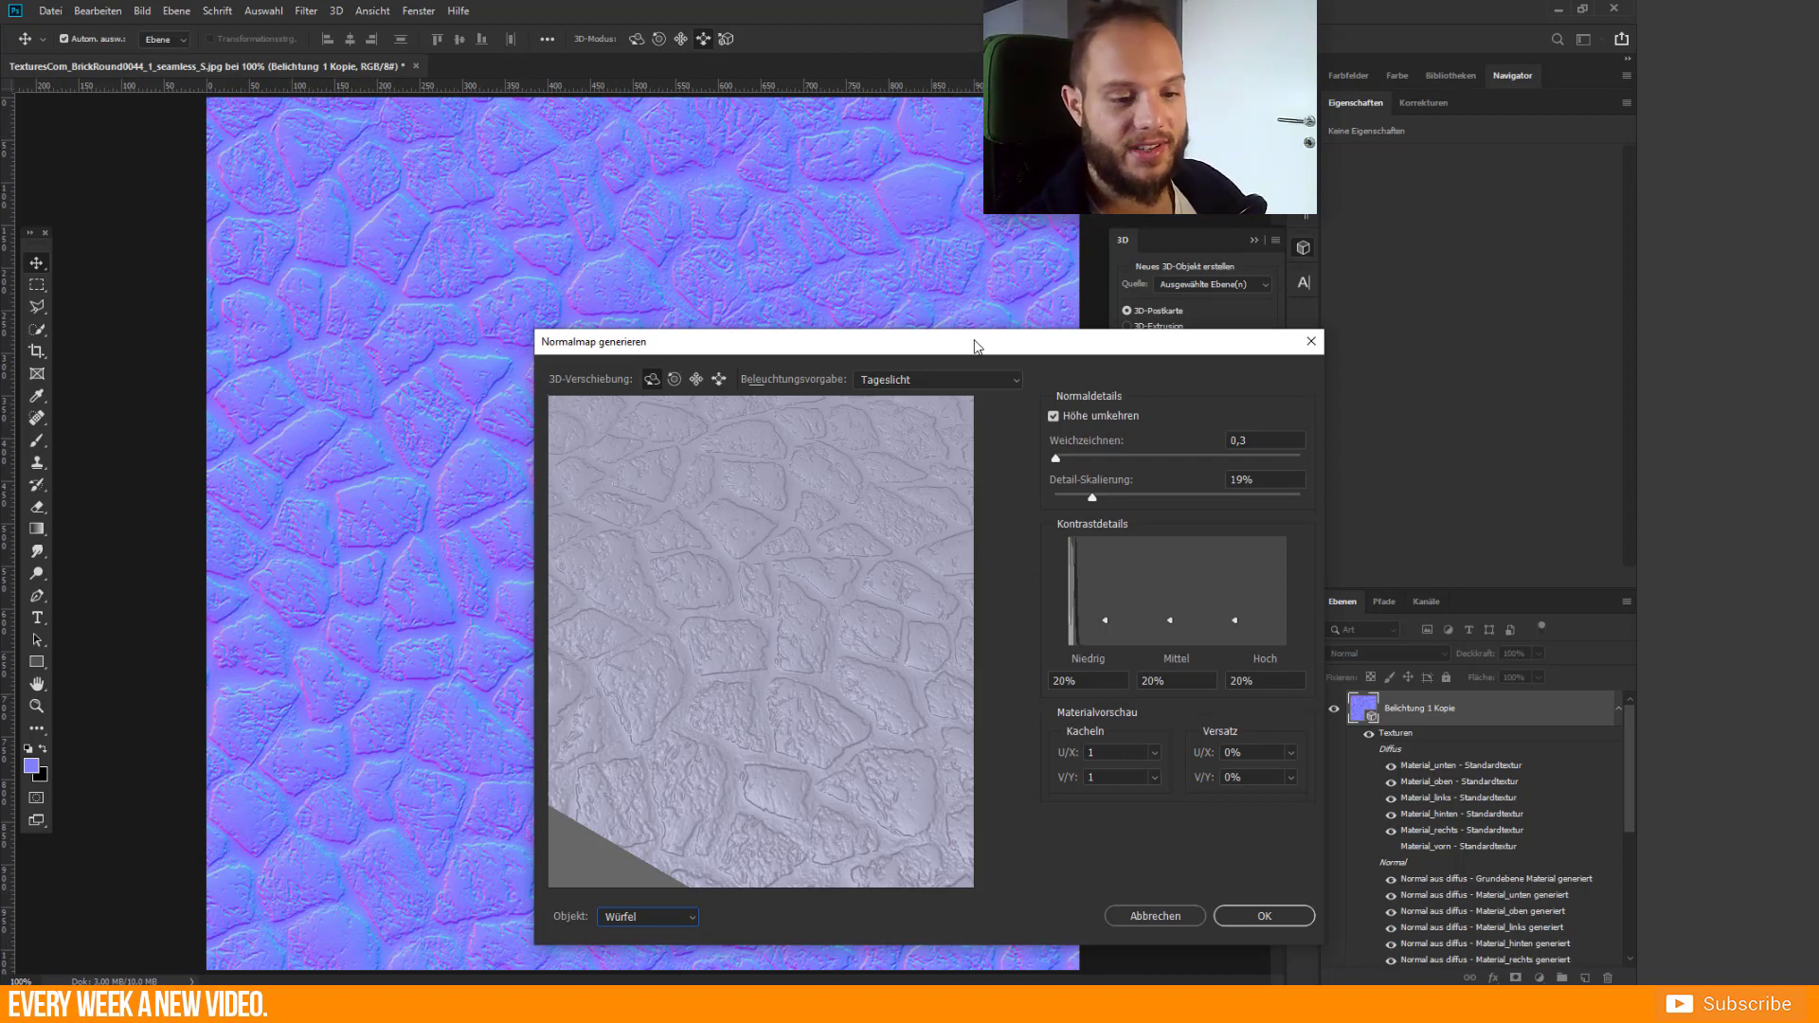
left_click_drag(976, 347, 979, 268)
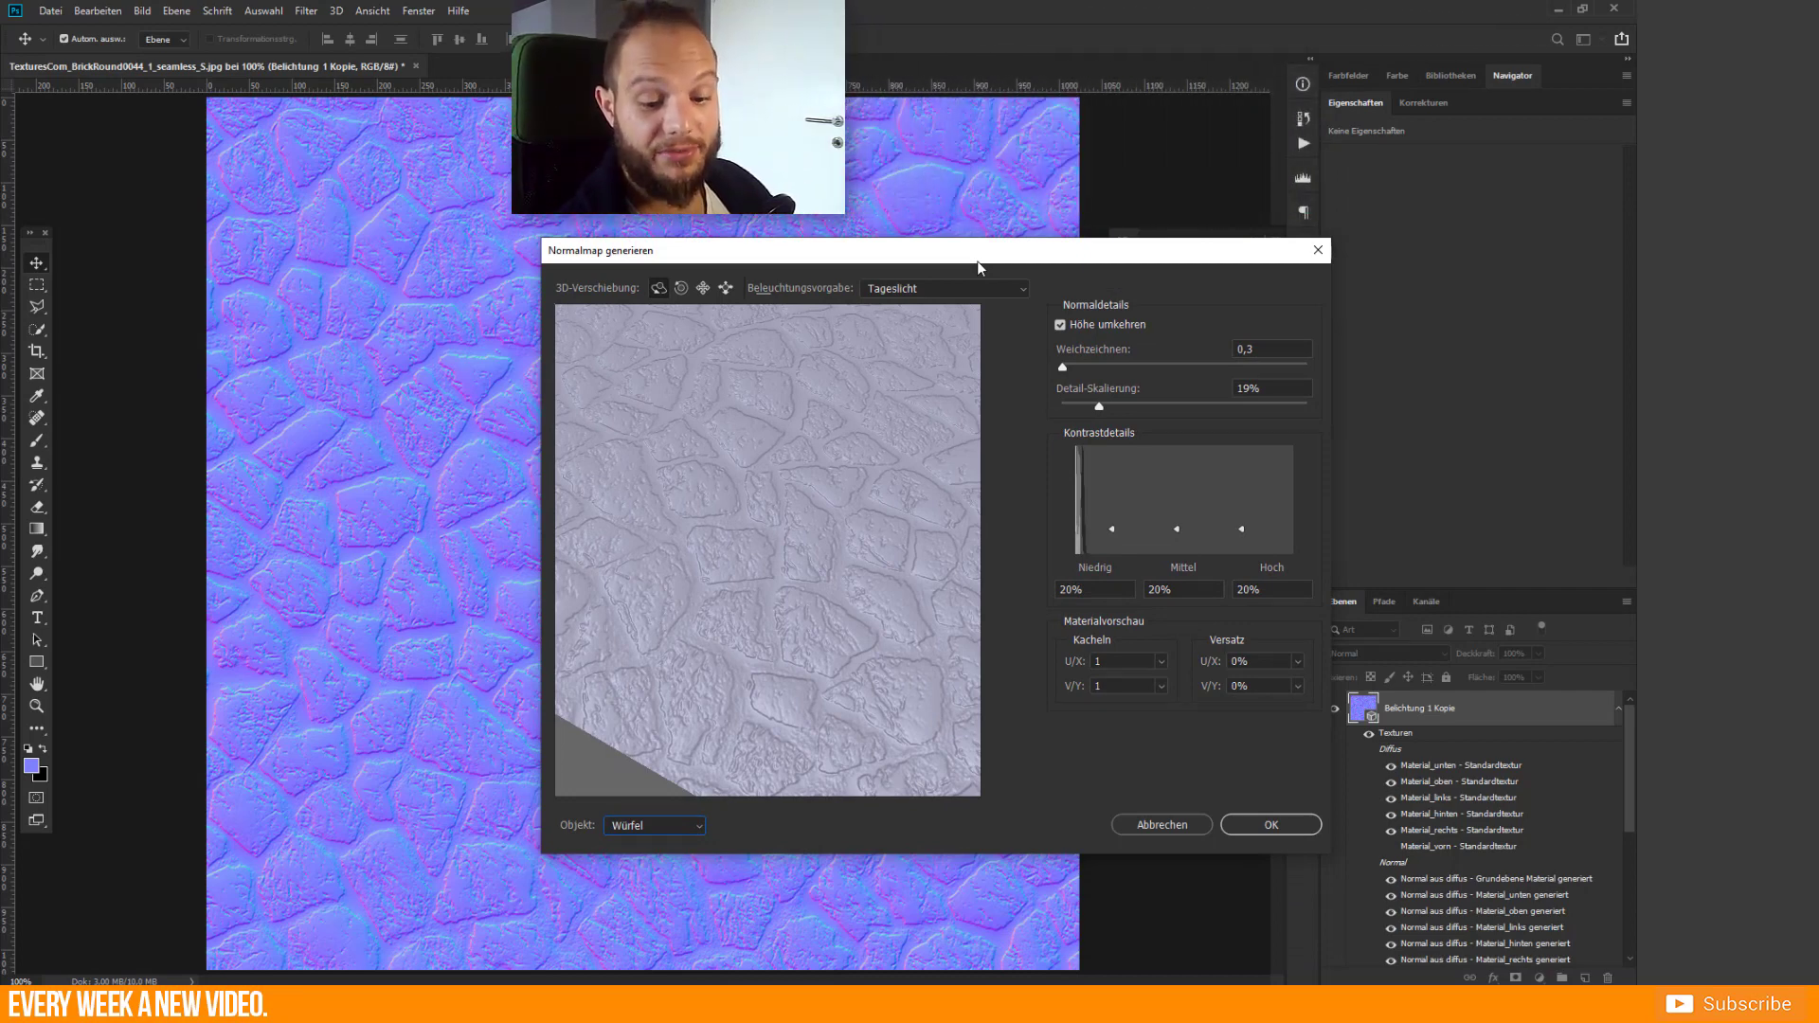
left_click(1271, 825)
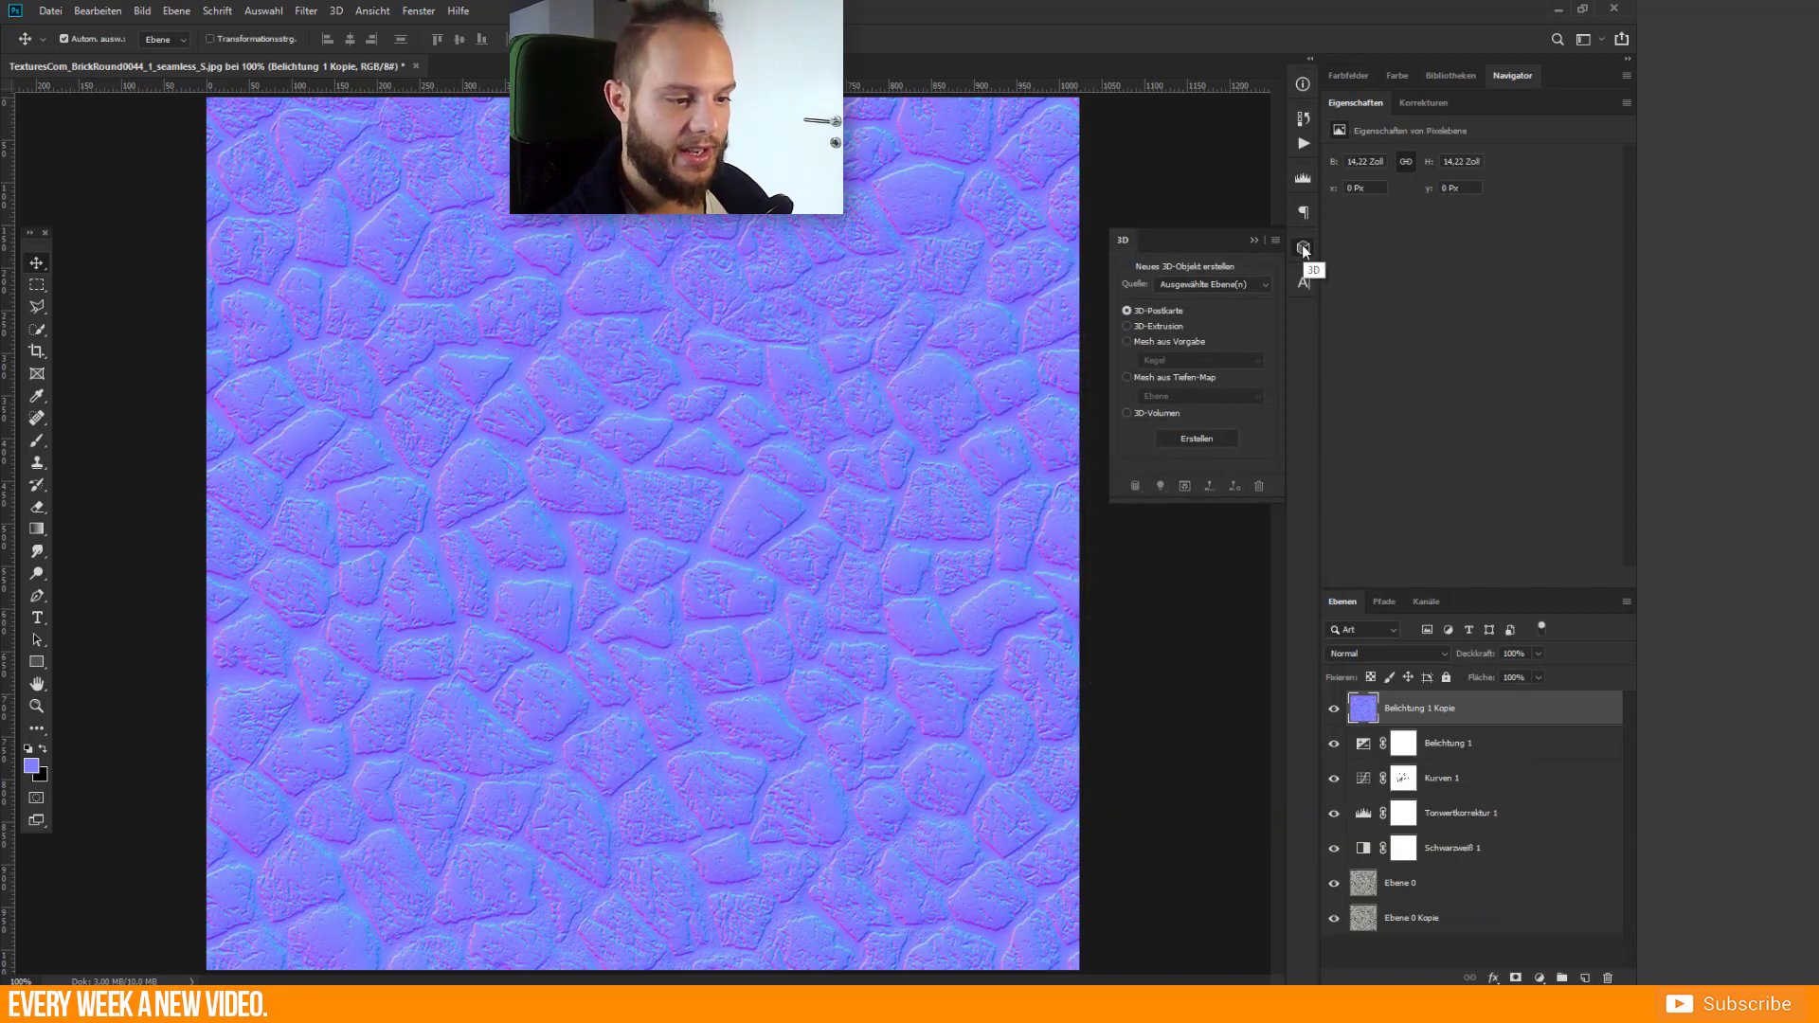
left_click(1304, 248)
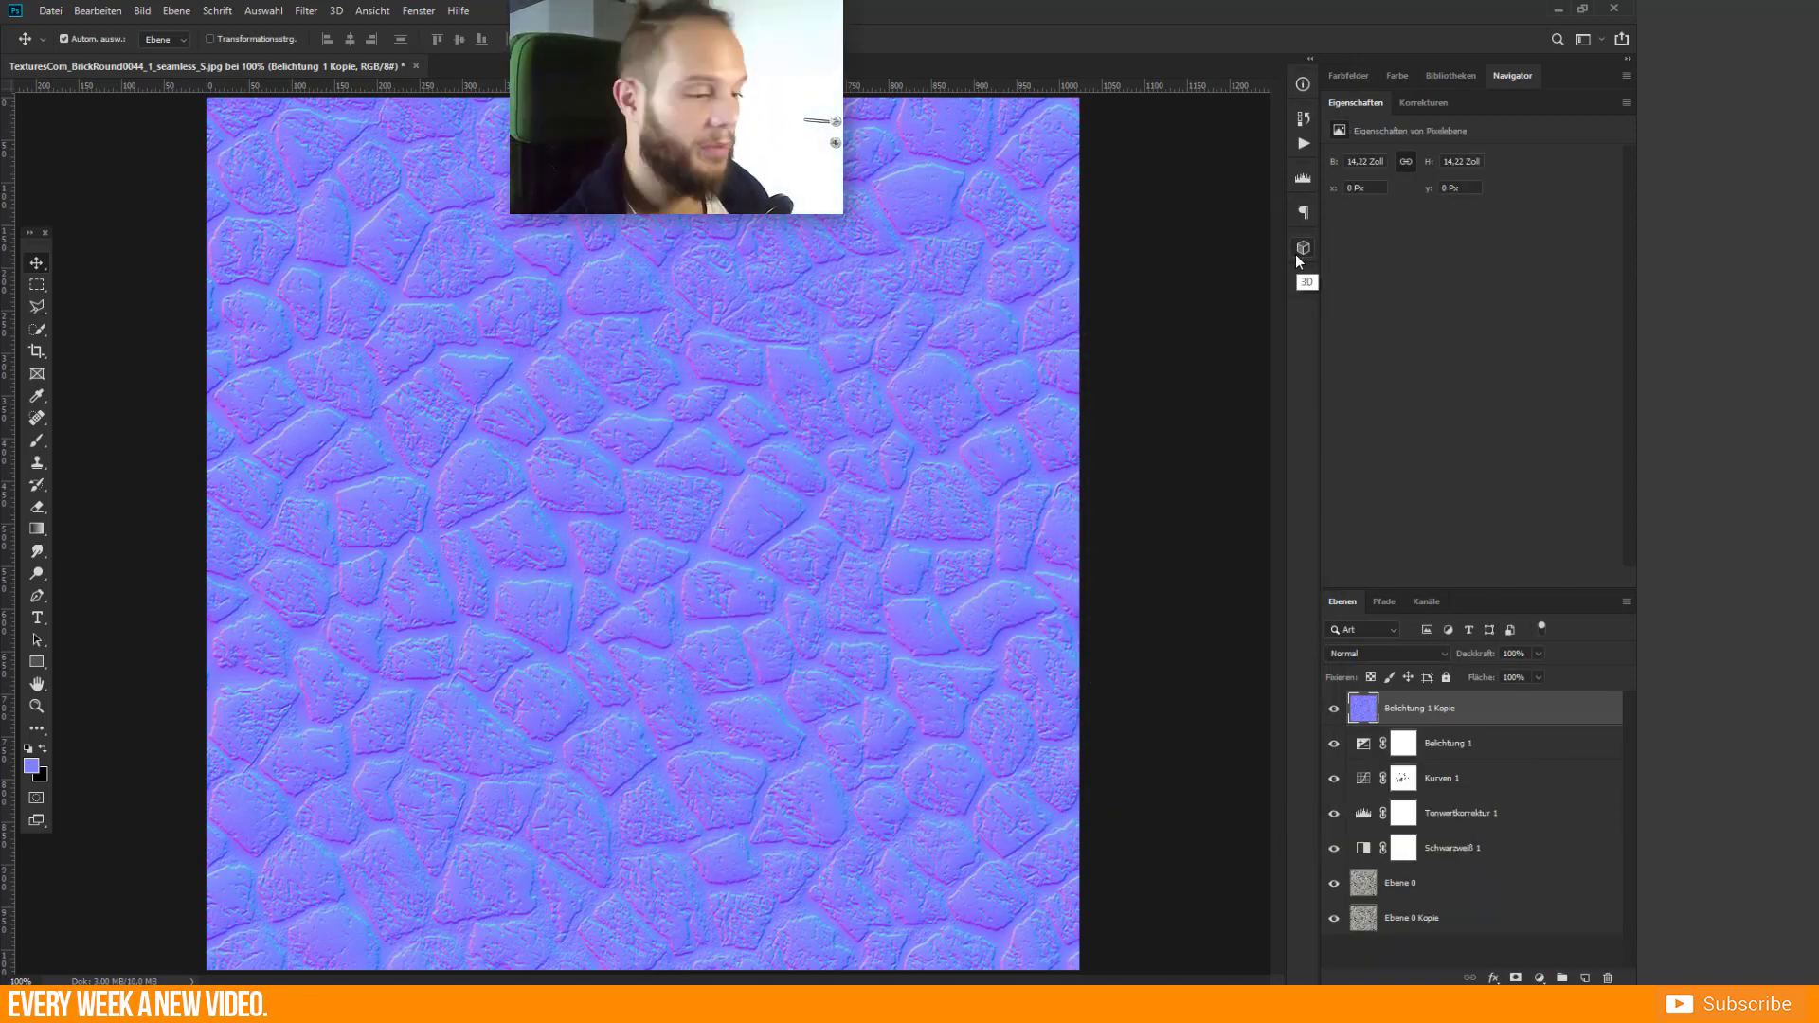
key("ctrl+minus")
key("ctrl+minus")
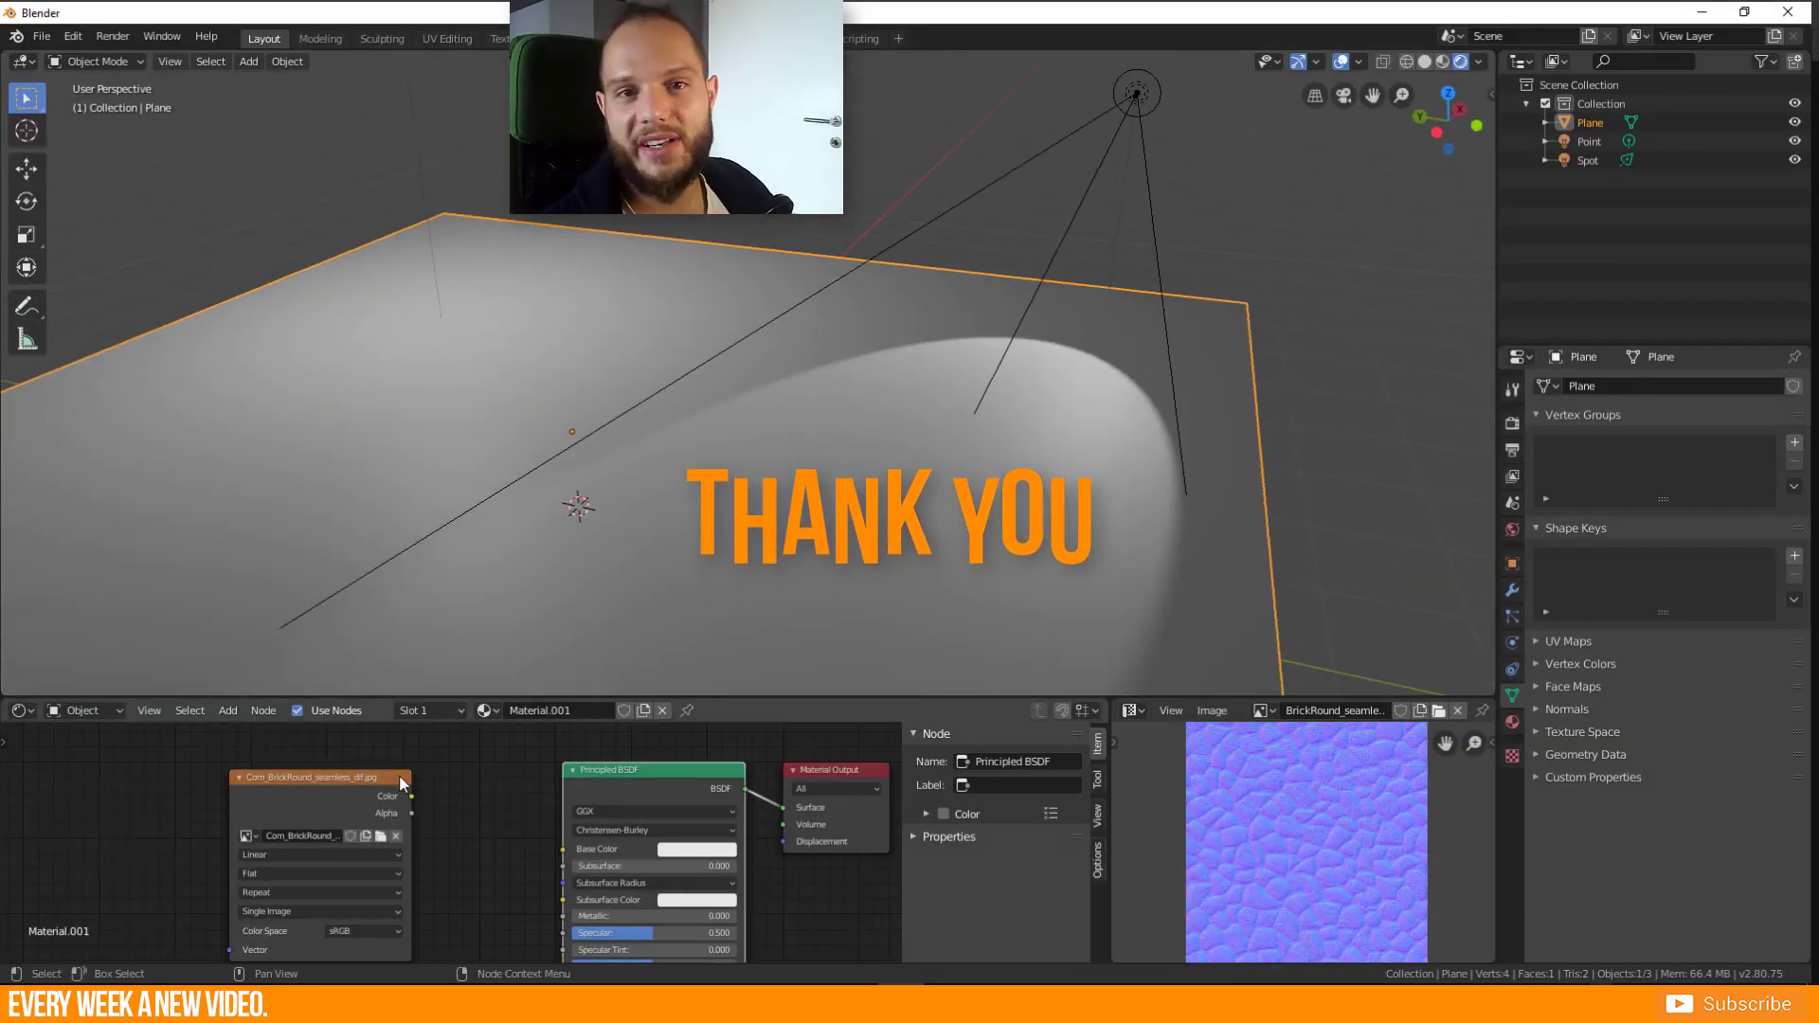
- Link the Normal Map node into the Principled BSDF Normal and unplug the colour texture from Base Color
left_click_drag(412, 796, 495, 788)
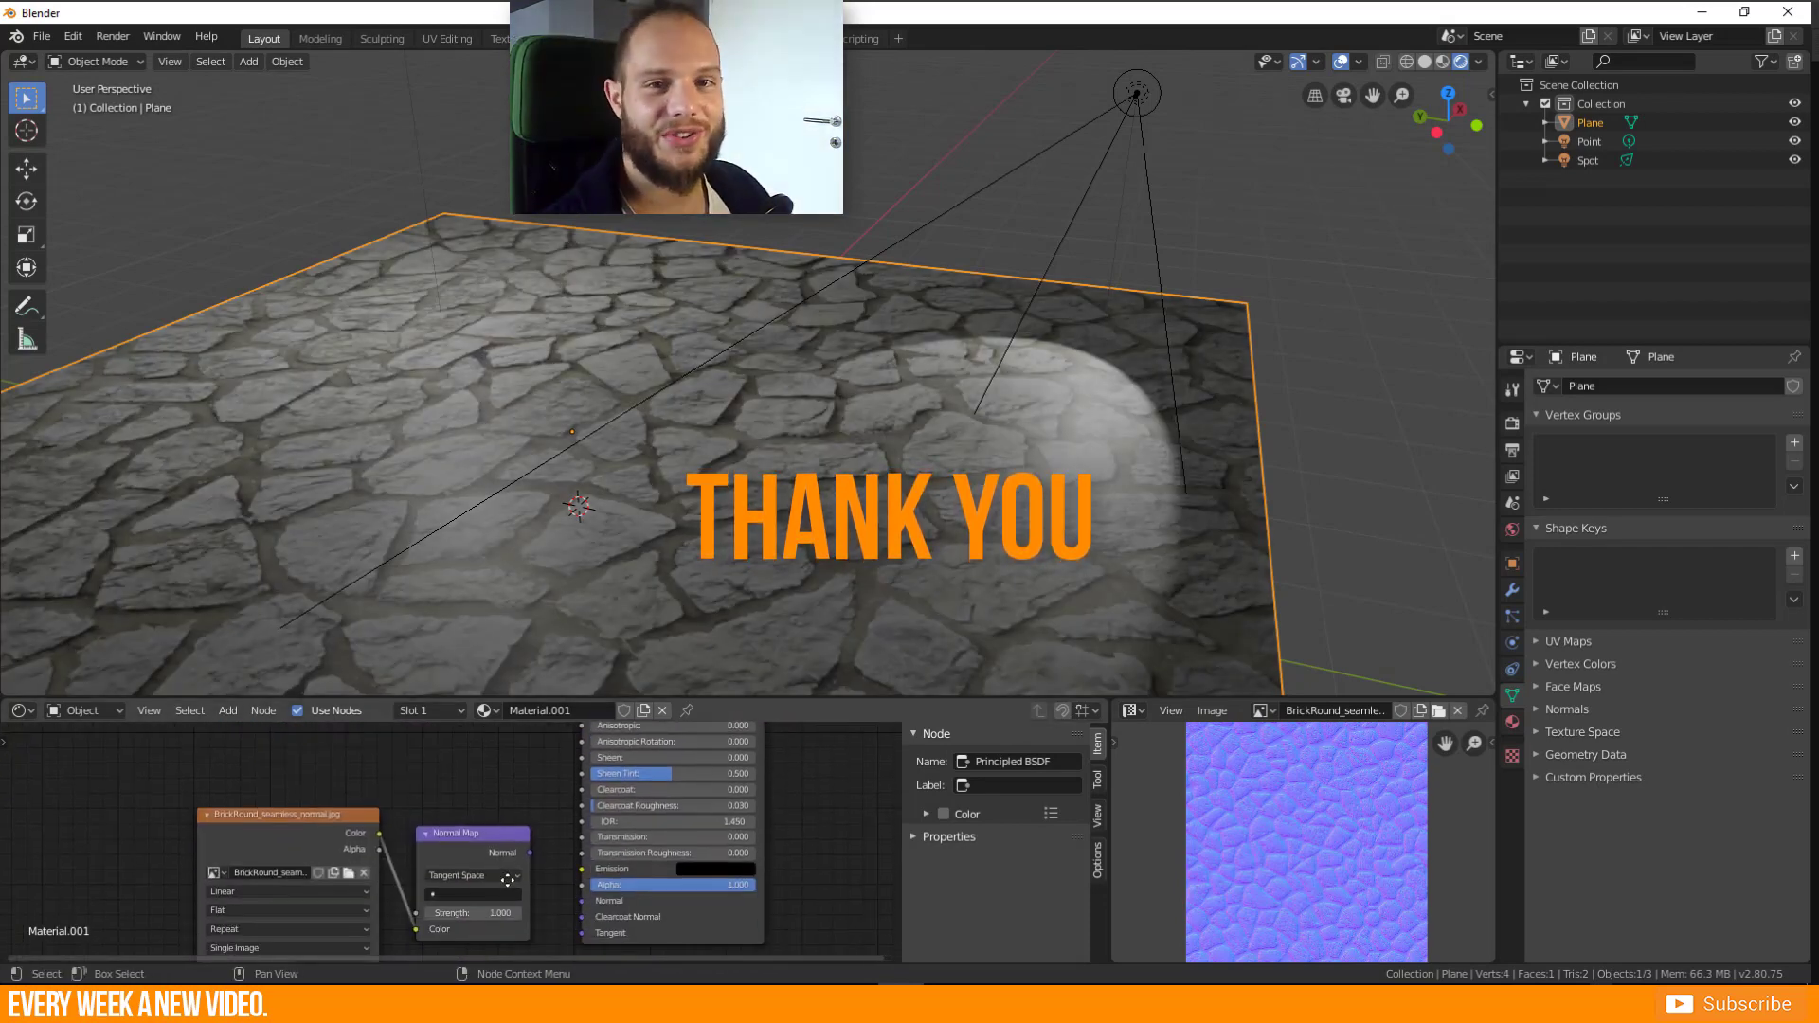
left_click_drag(530, 848, 585, 898)
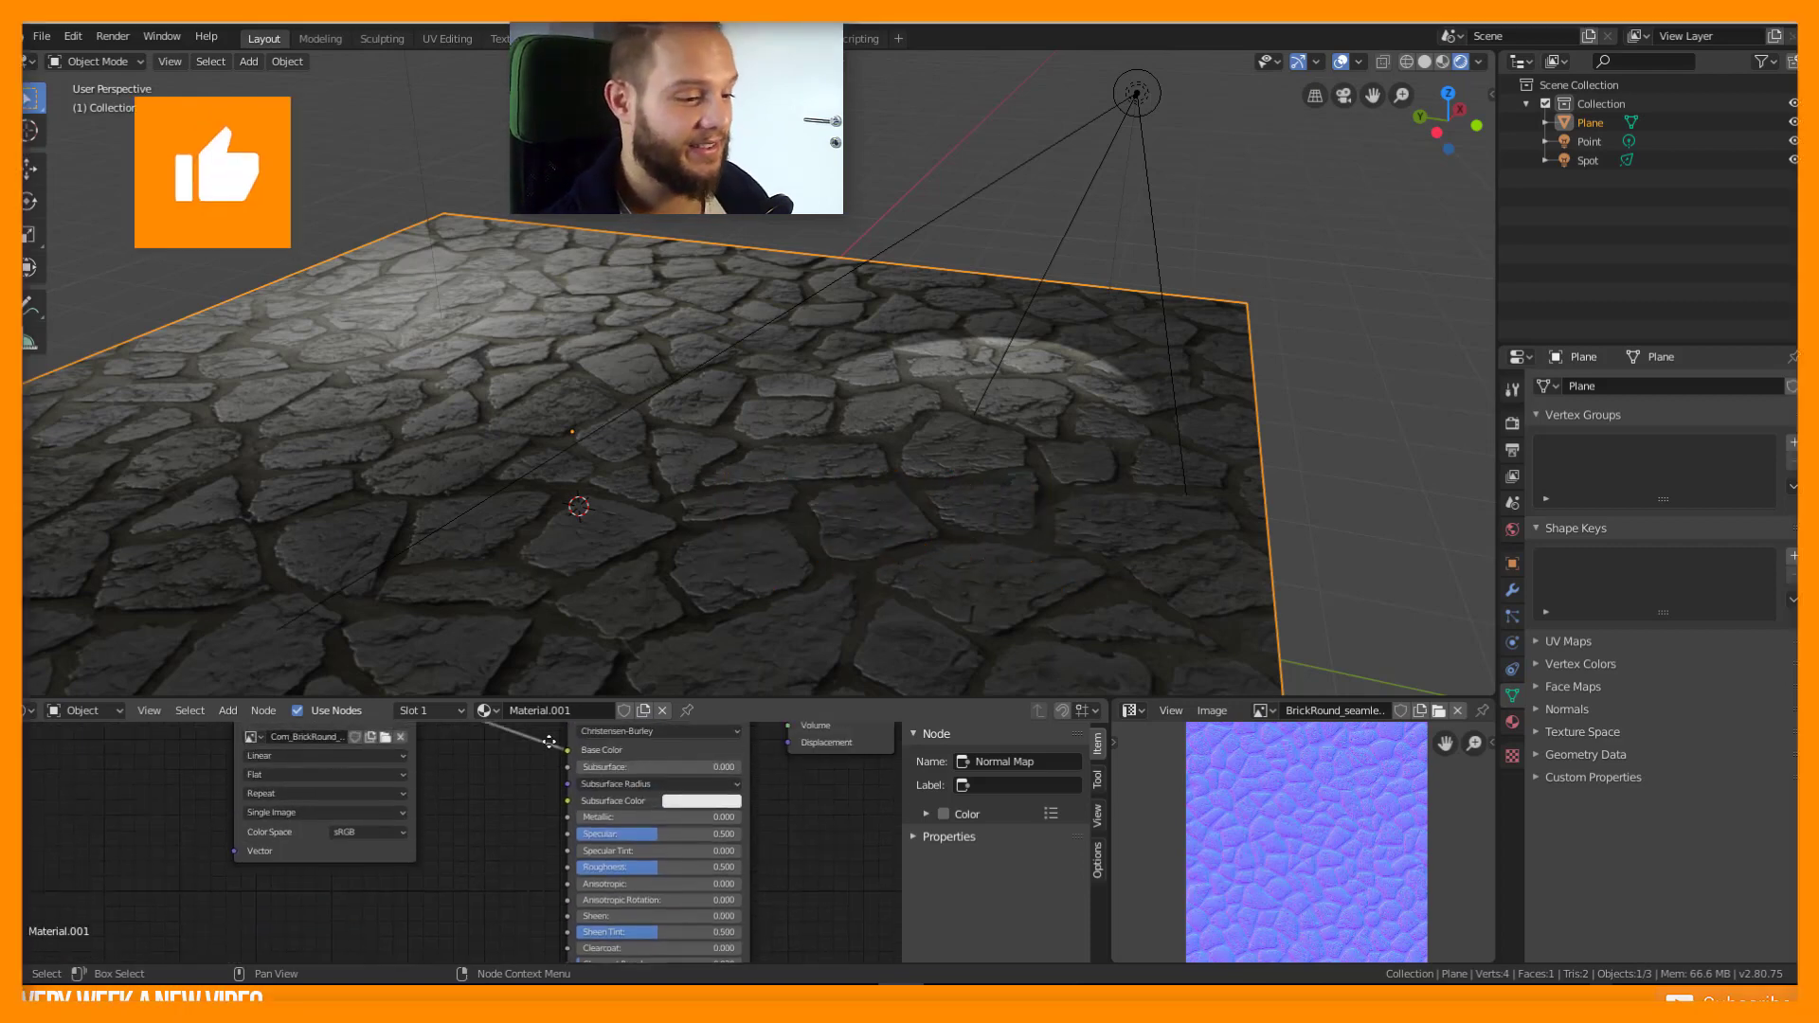
scroll(550, 742, "up", 2)
left_click_drag(565, 794, 527, 794)
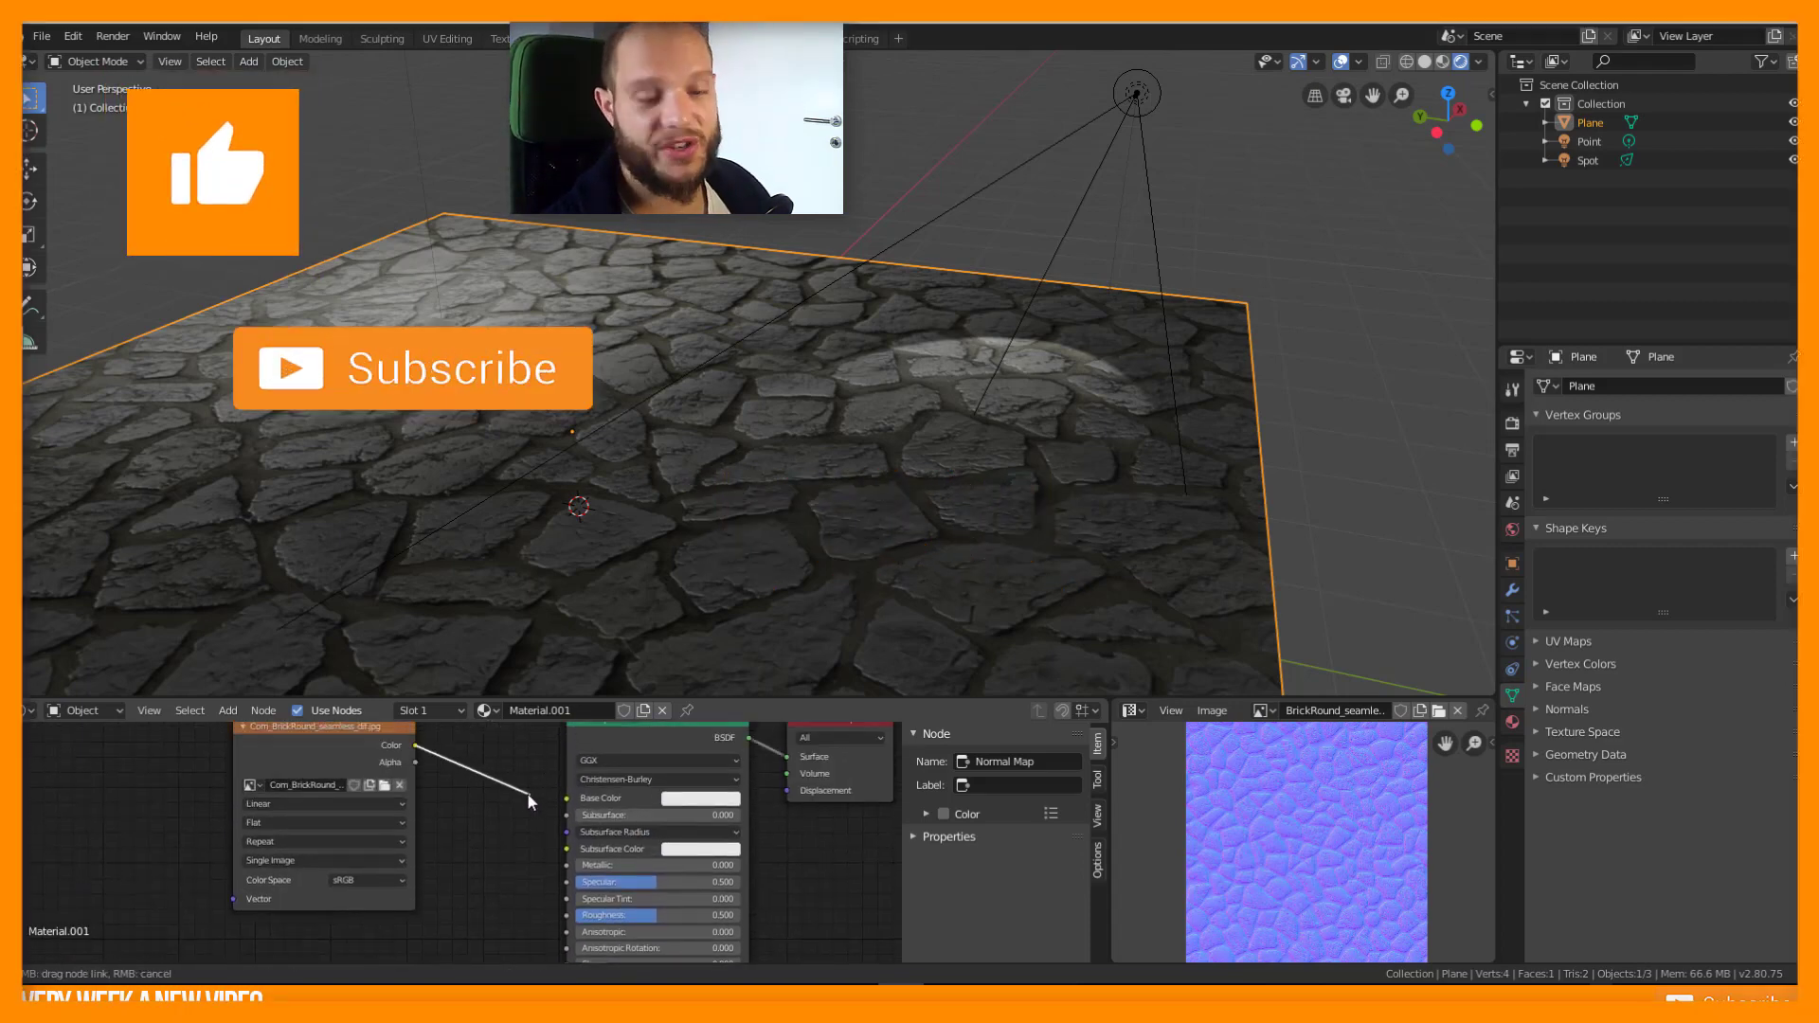
left_click_drag(519, 678, 795, 410)
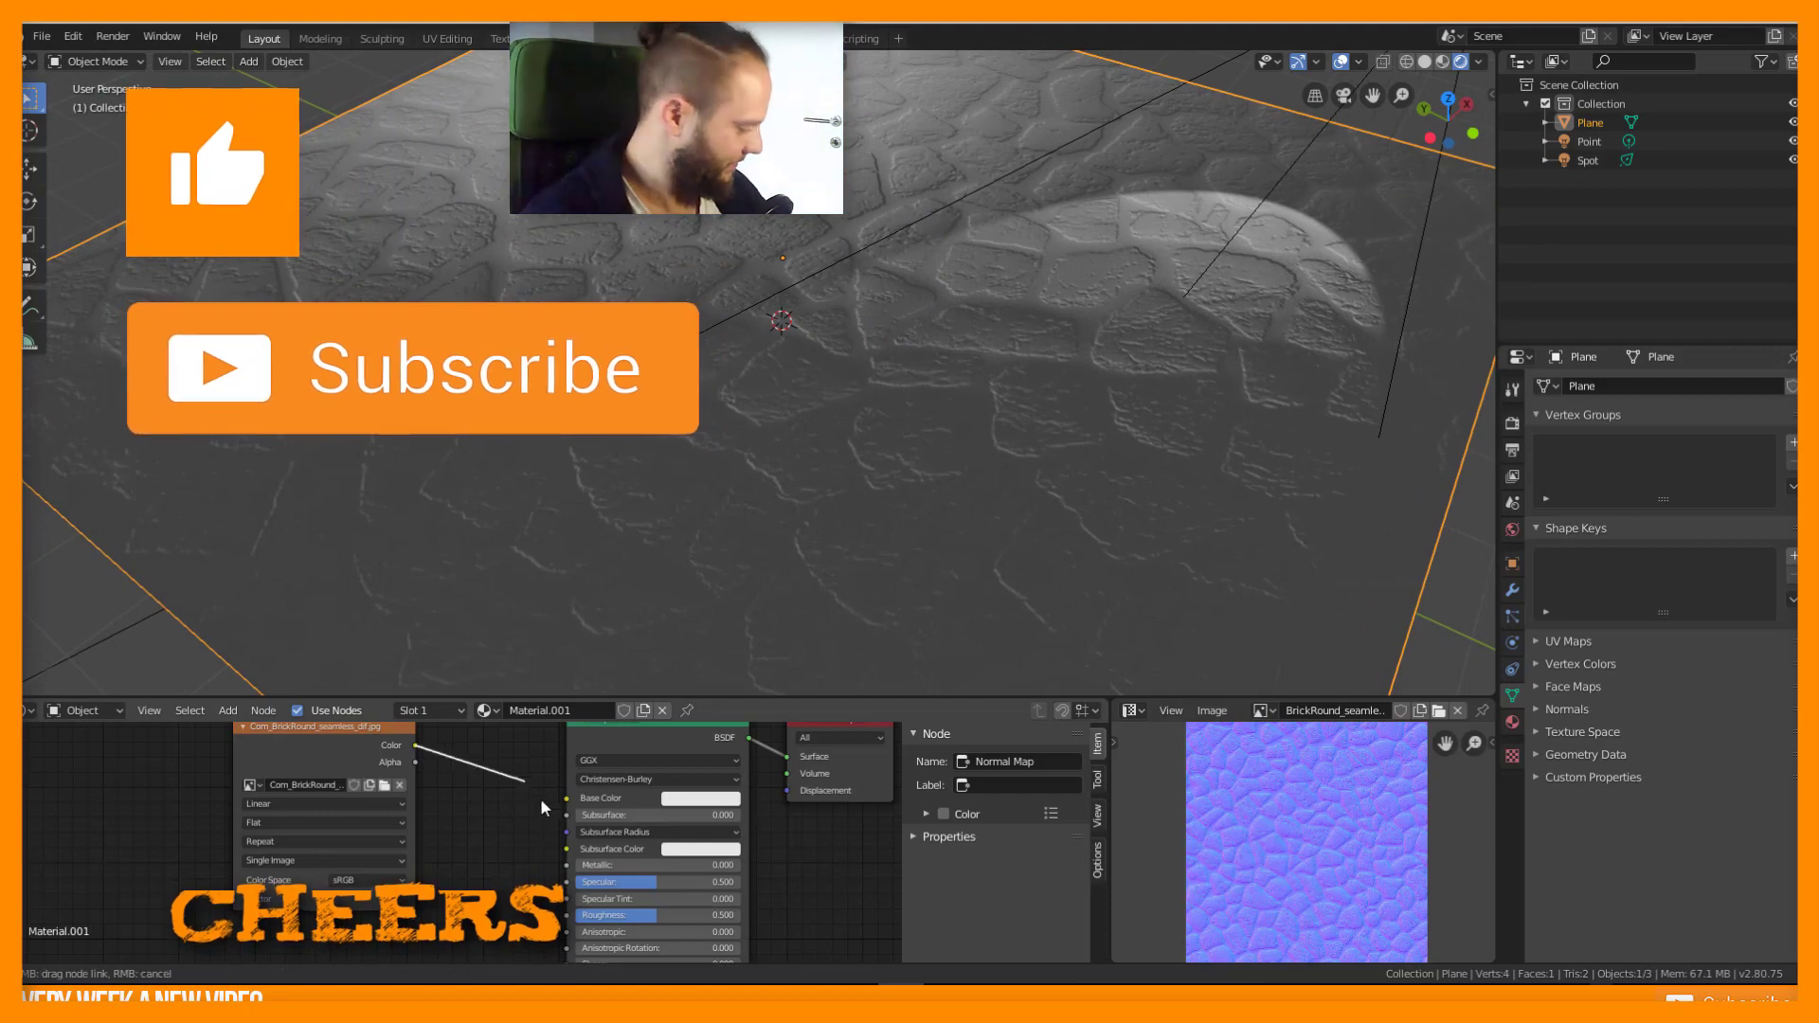